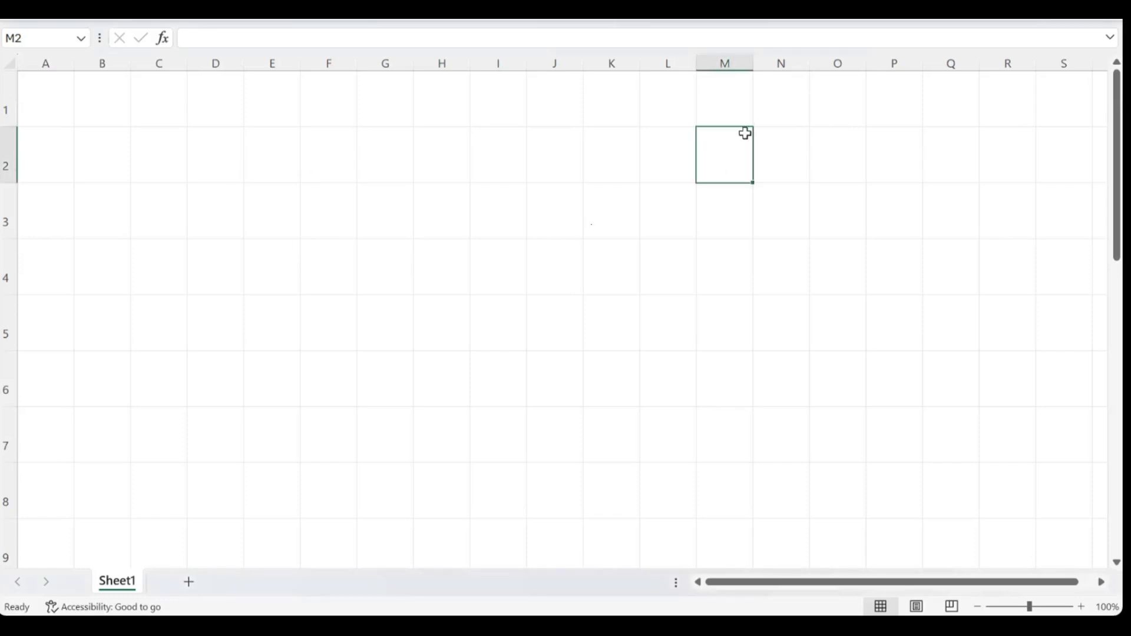
Number the first entry 1) in cell A1.
left_click(843, 136)
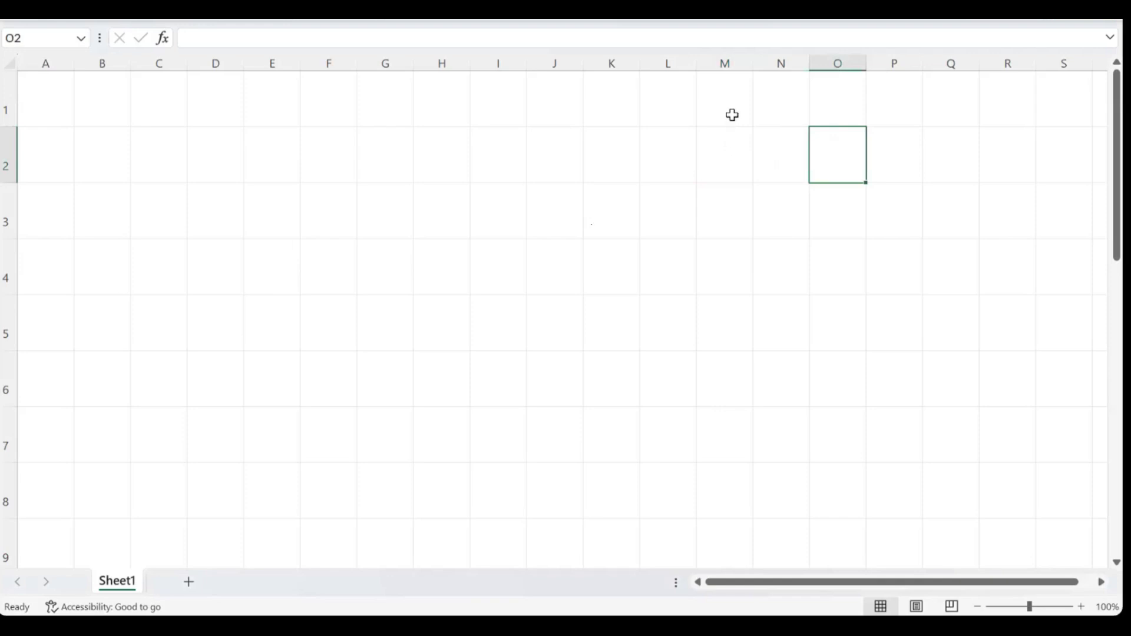
left_click_drag(732, 114, 838, 129)
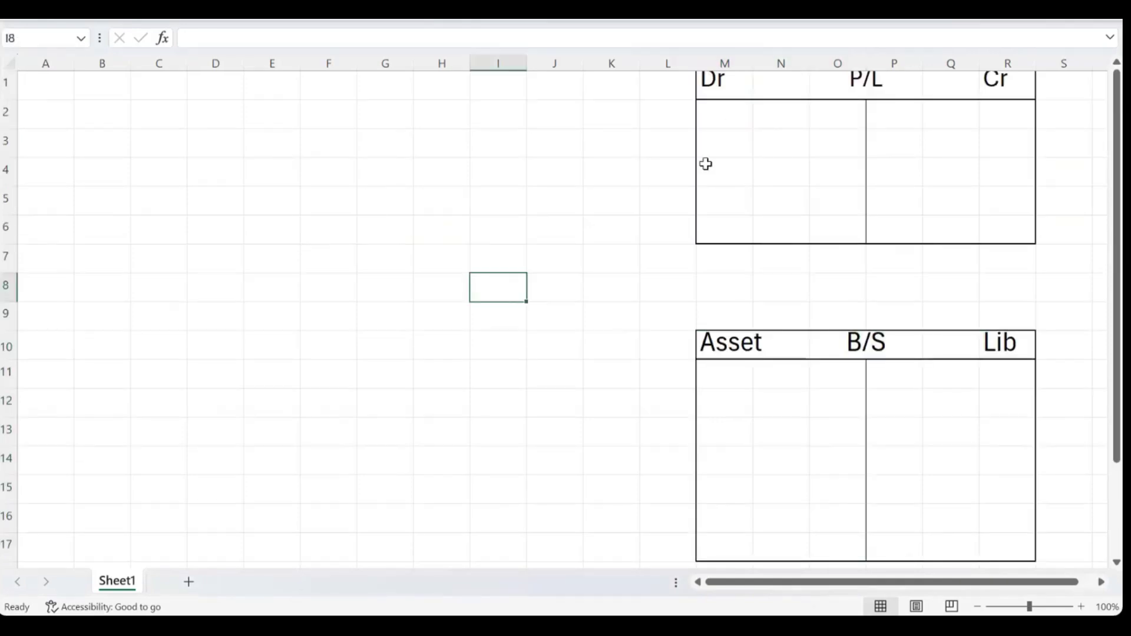
left_click(706, 165)
left_click(825, 368)
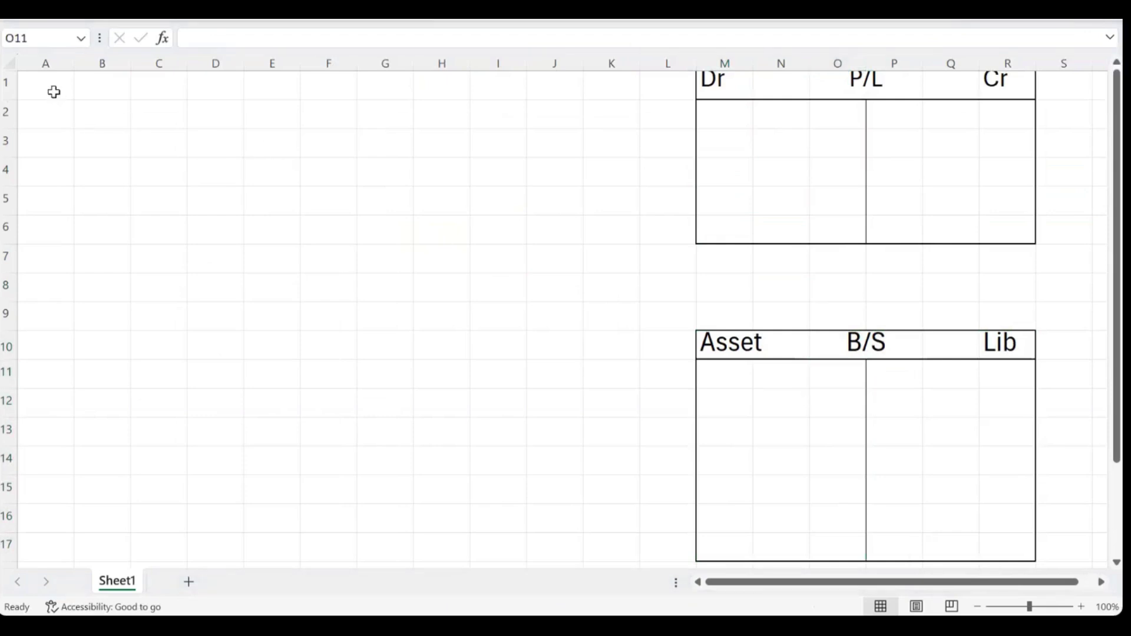
left_click(53, 89)
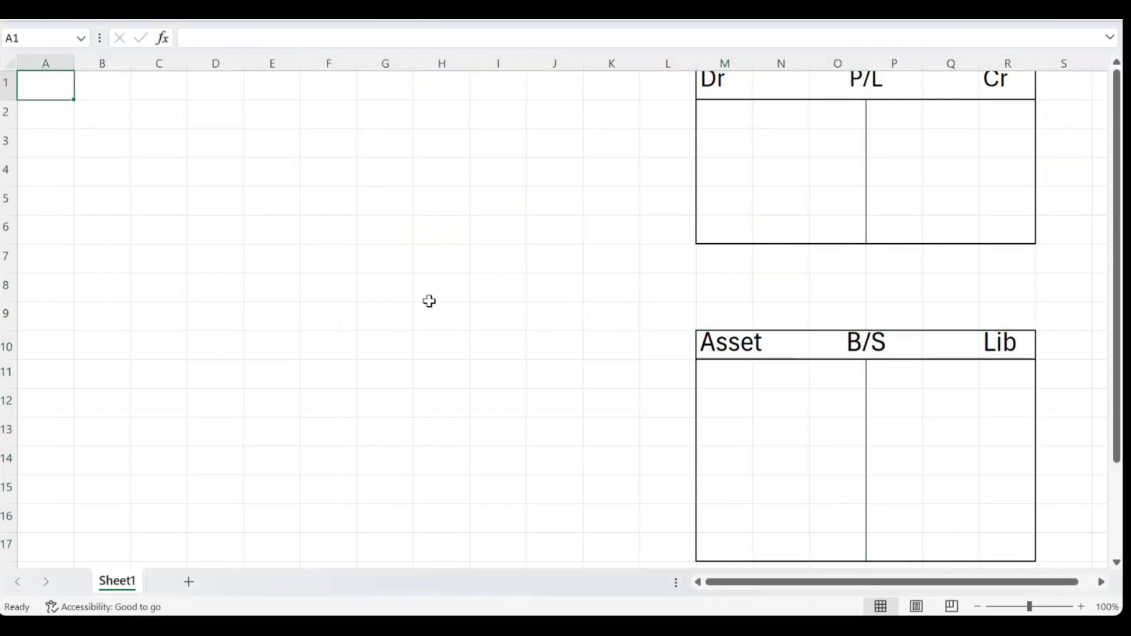
type("17")
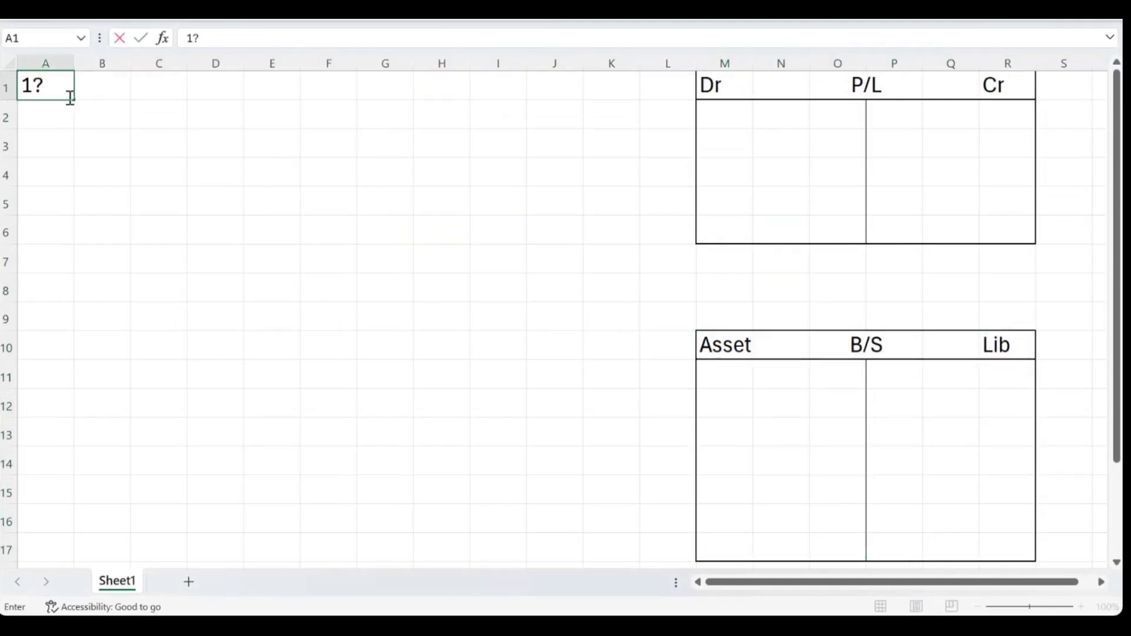
key("BackSpace")
type(")")
key("Tab")
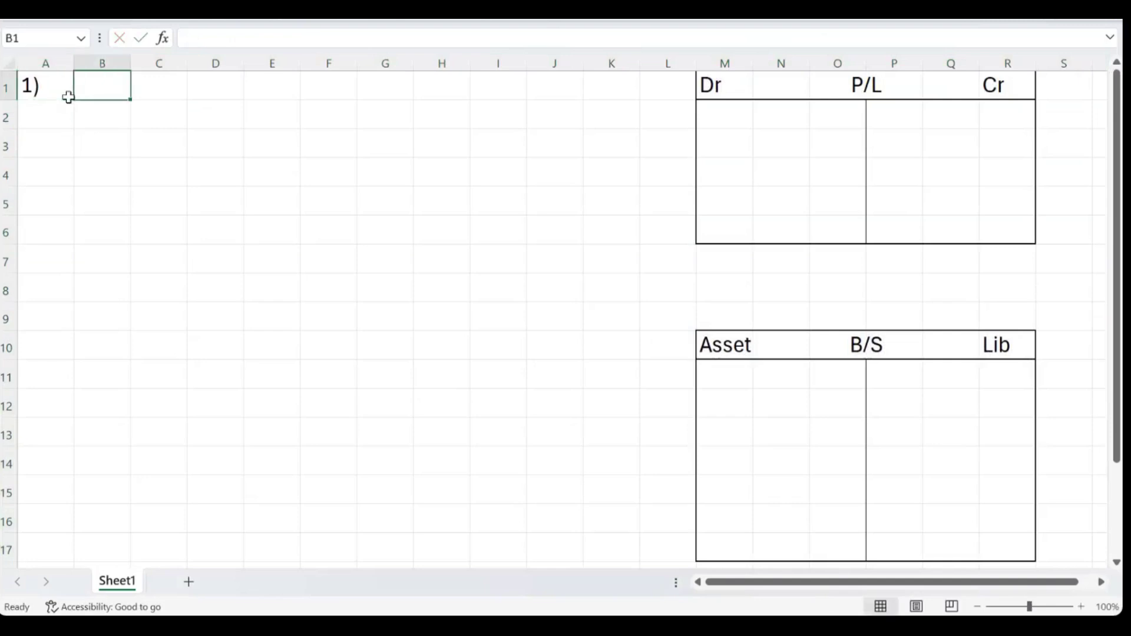
Describe entry 1) as Opening Stock of RM, with 1000 USD in F1.
type("Open")
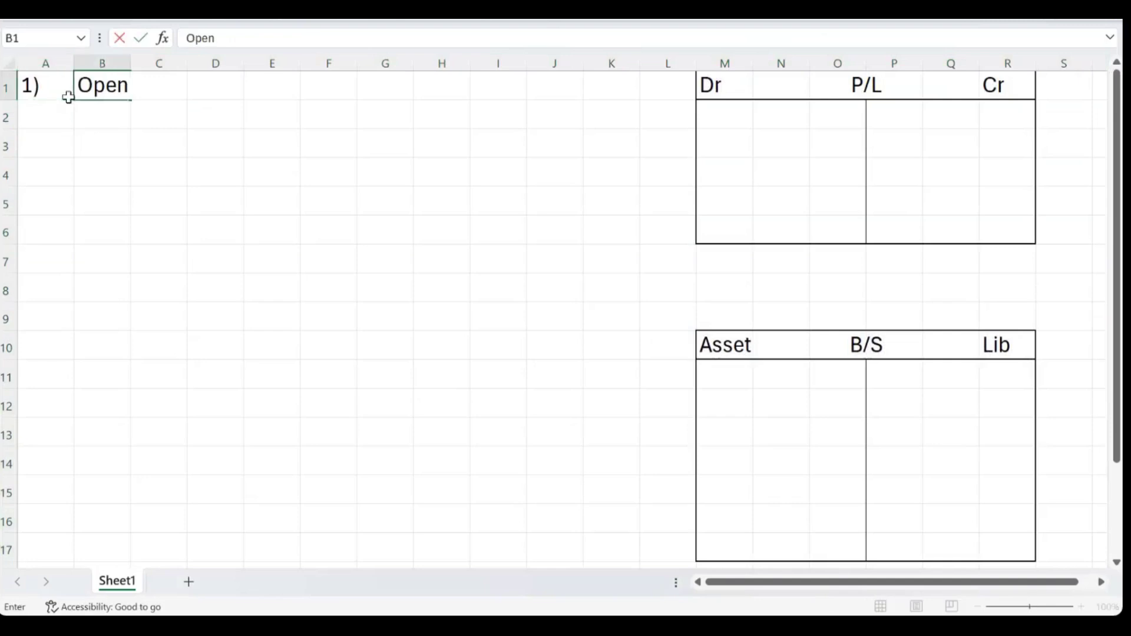
type("ing Stock of RM")
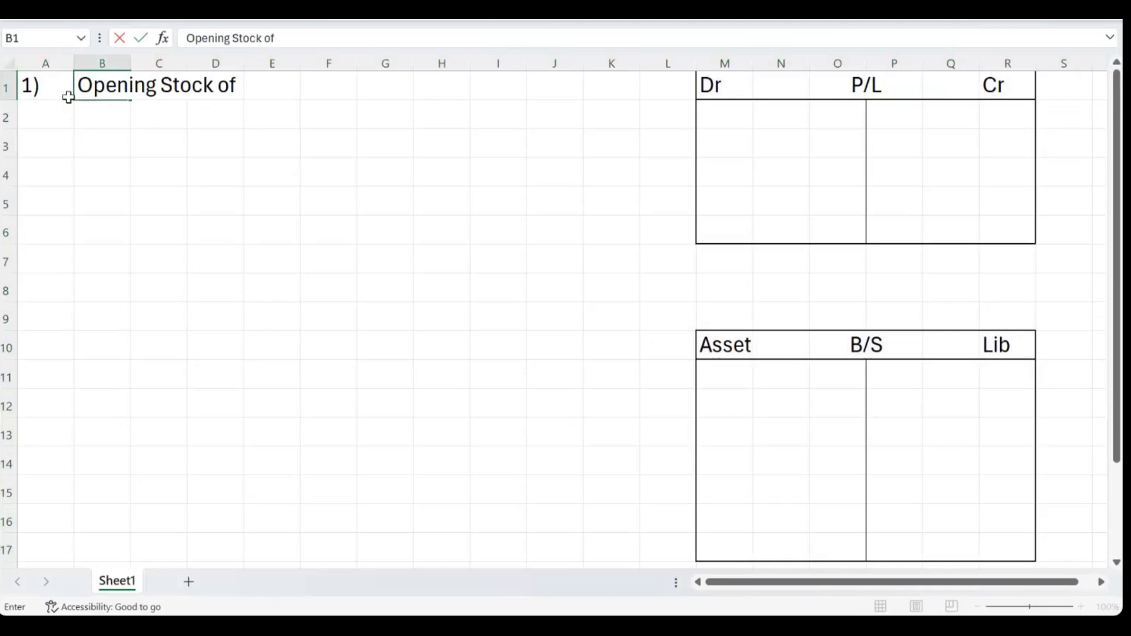
key("Tab")
key("Tab")
key("Tab")
key("Tab")
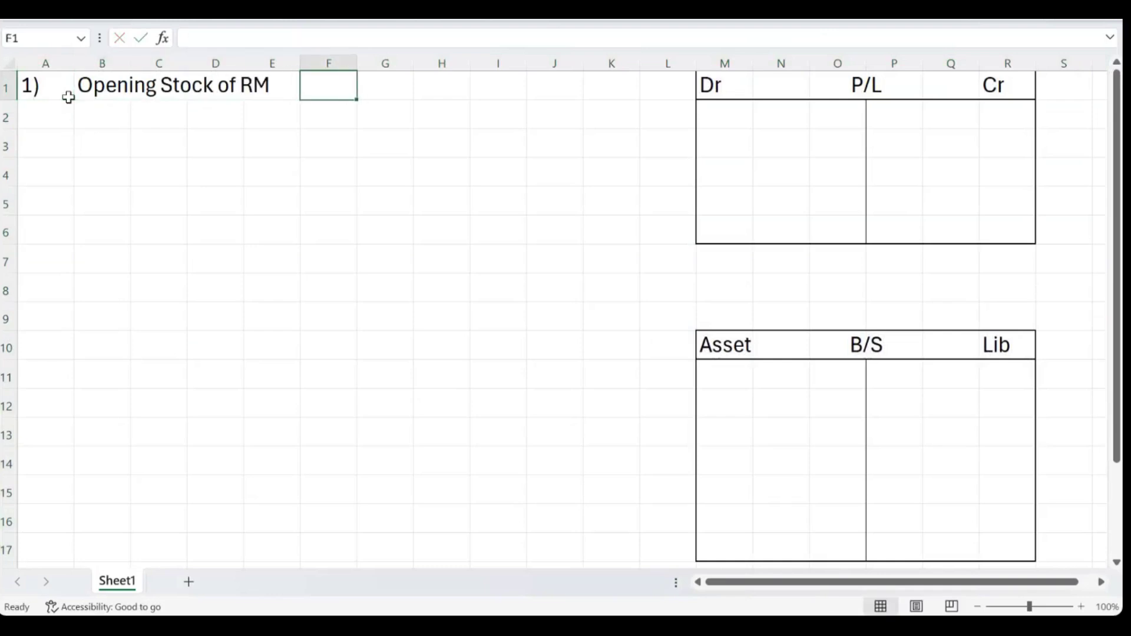
type("1000")
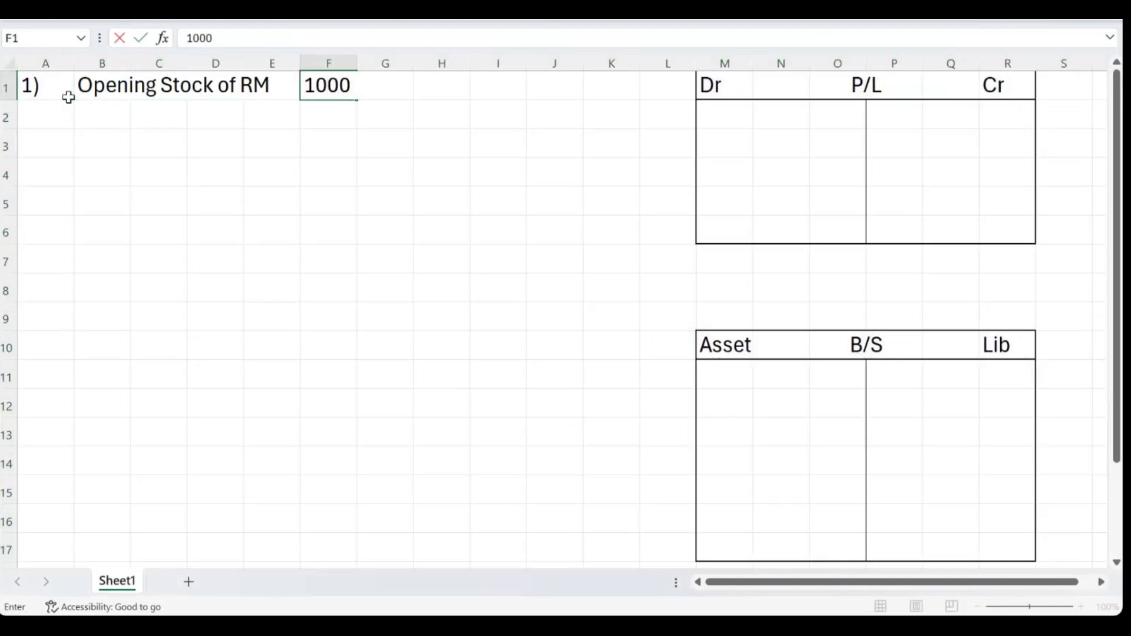
type(" USD")
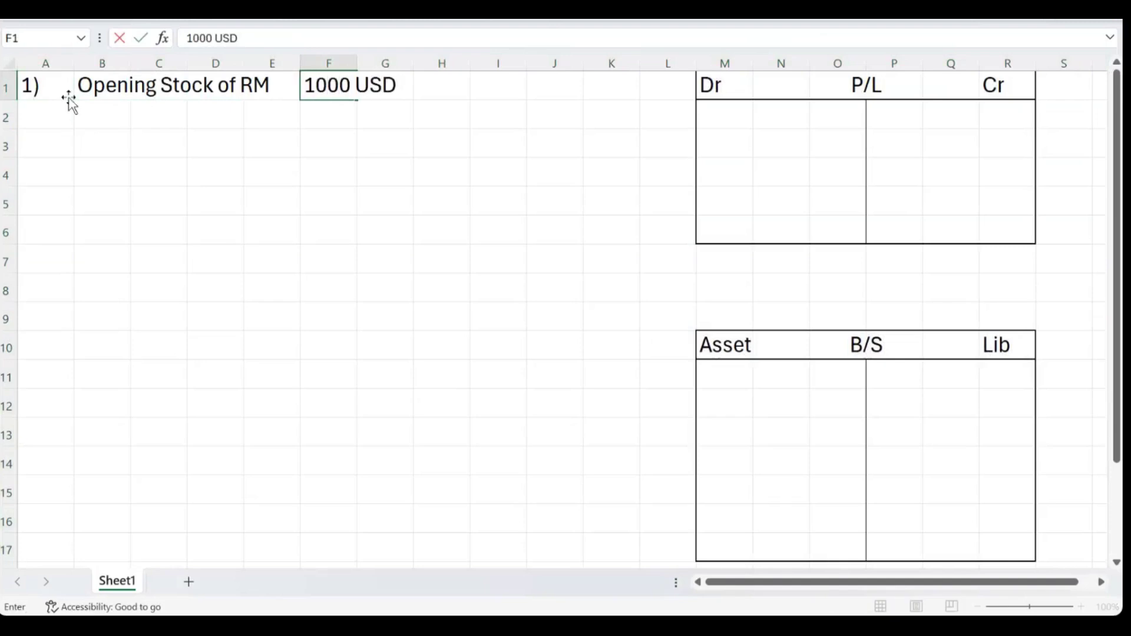
key("Return")
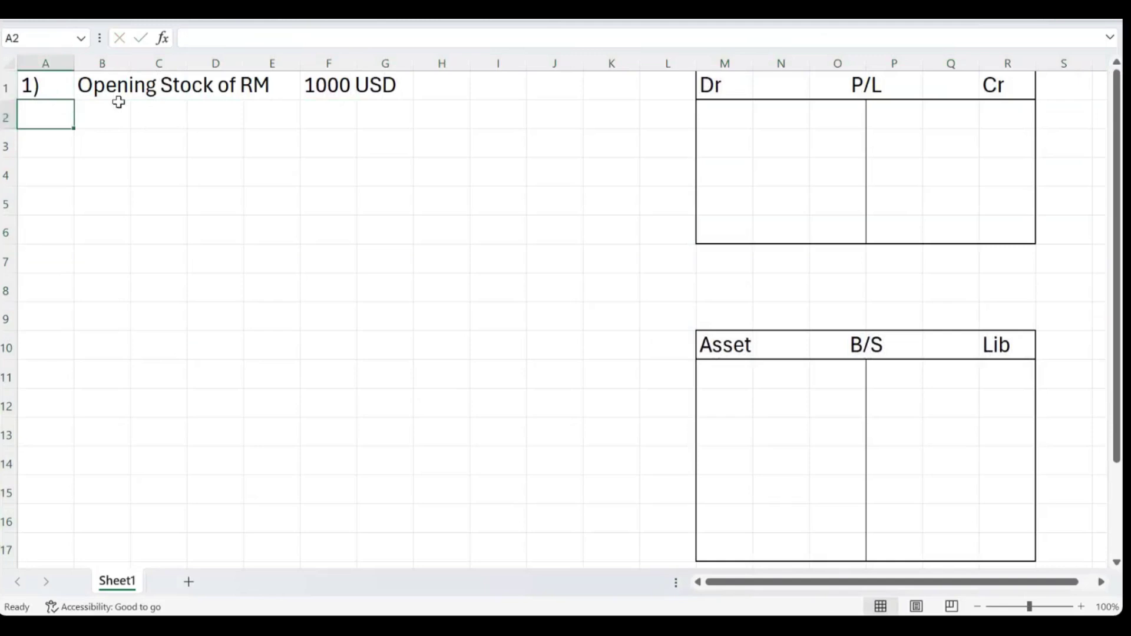
left_click(116, 103)
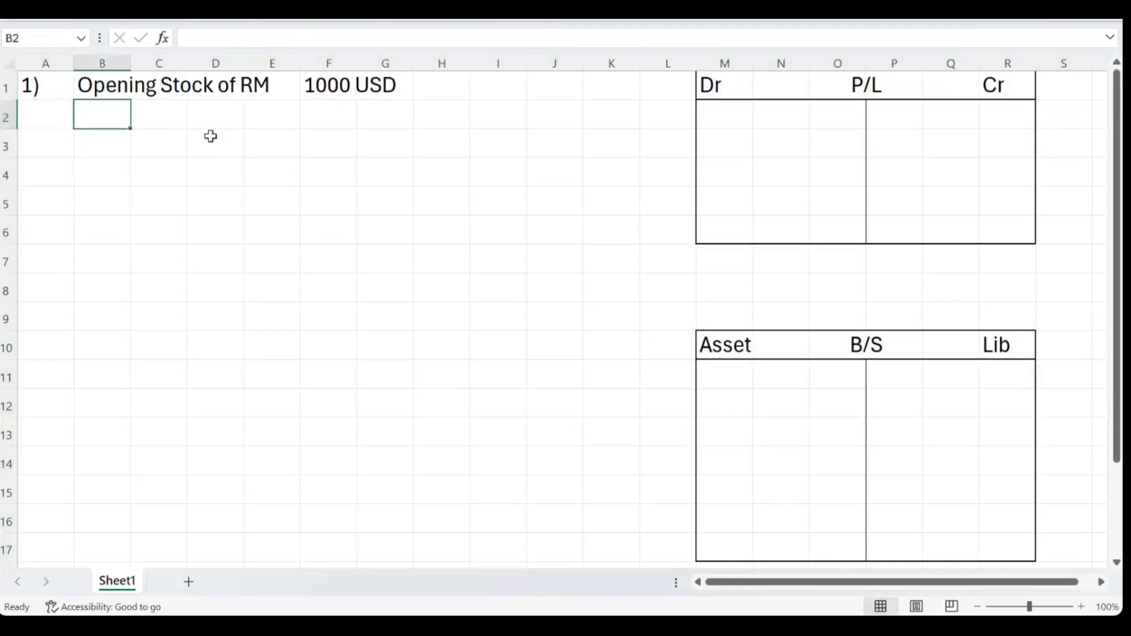
left_click(250, 106)
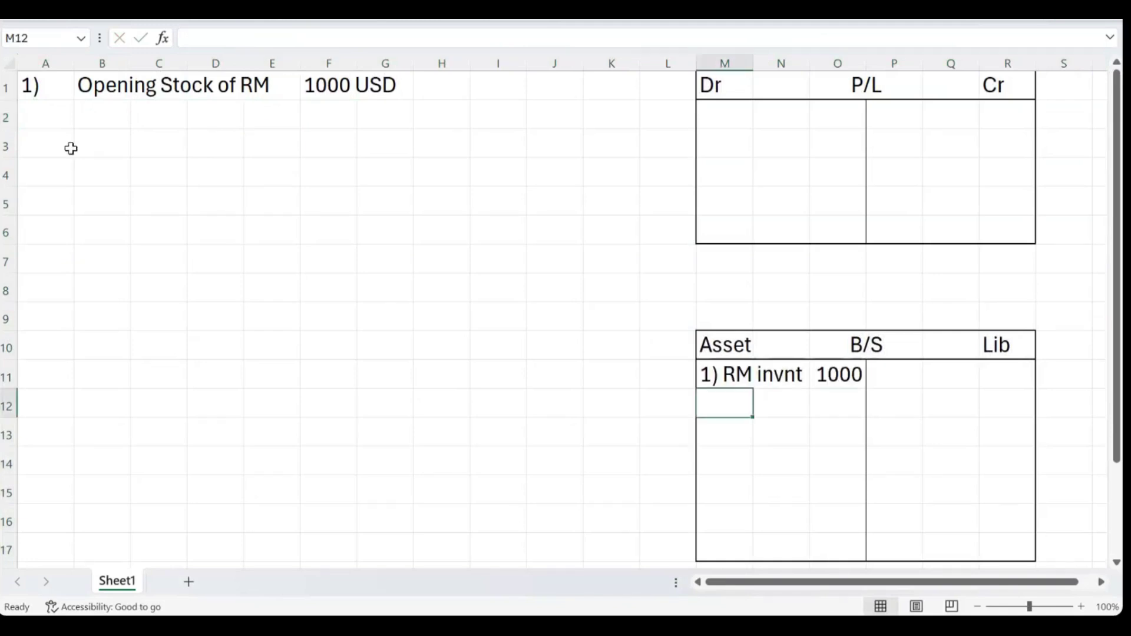
Add the Jan Month heading in cell I1.
left_click(70, 147)
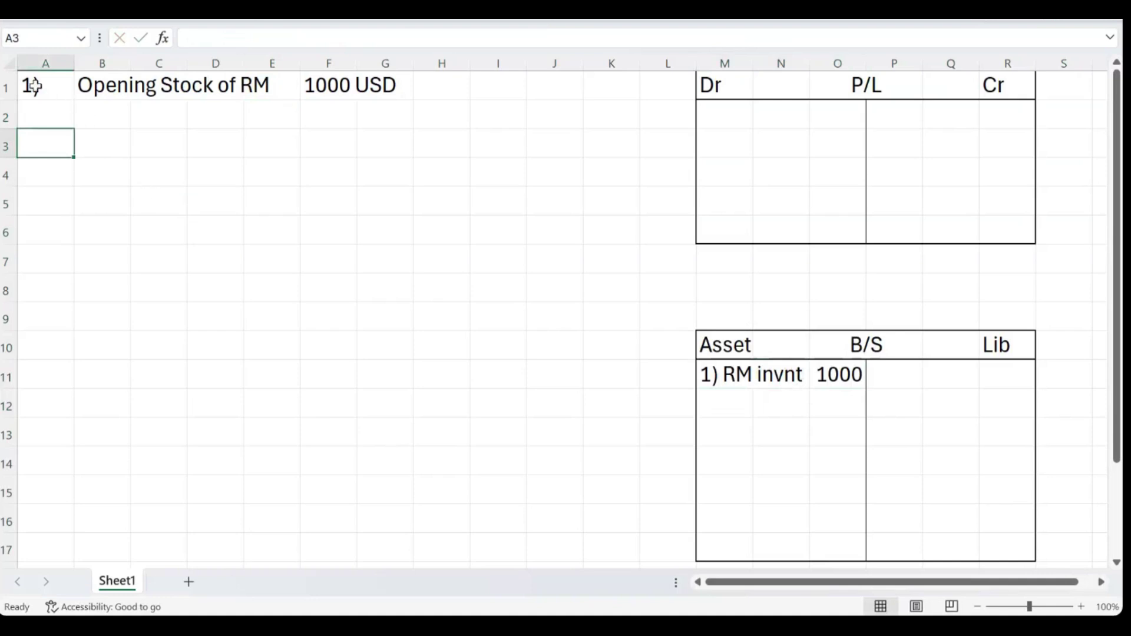
left_click(488, 89)
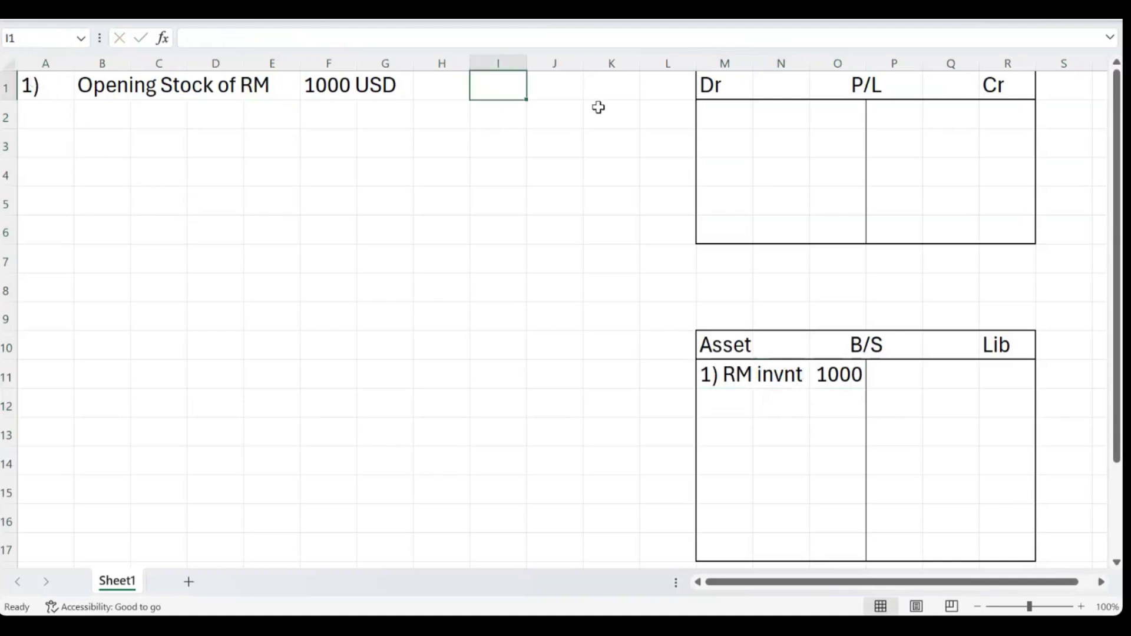
type("Jan Month")
key("Return")
Add the 2nd Month Feb heading in A11 and mark the opening stock (qty100).
left_click_drag(59, 116, 91, 280)
left_click(200, 365)
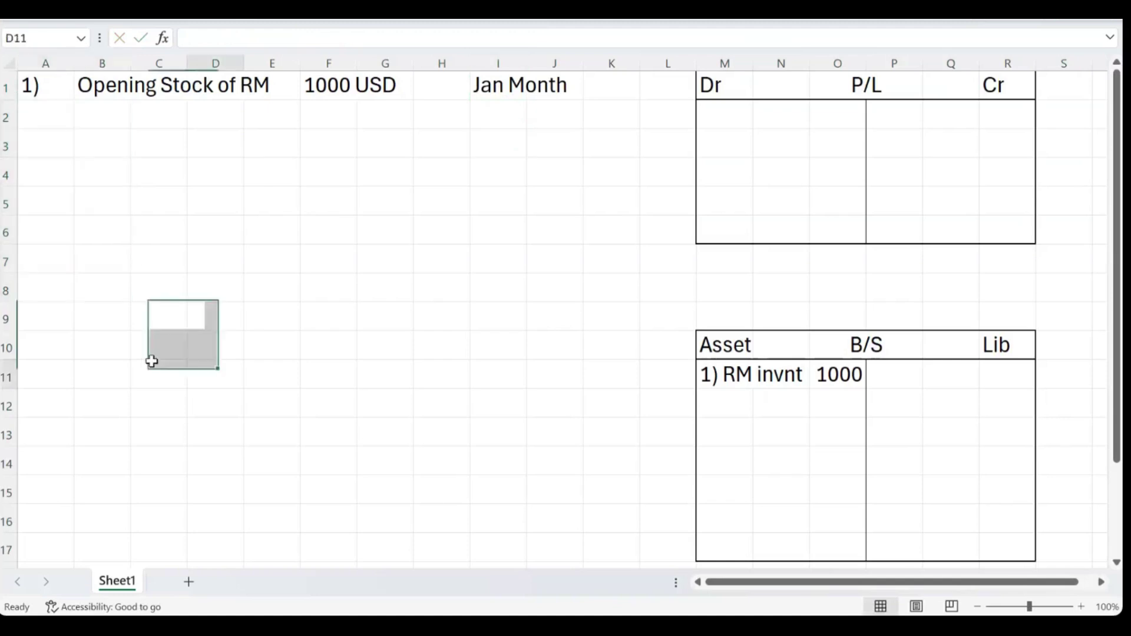
left_click(70, 369)
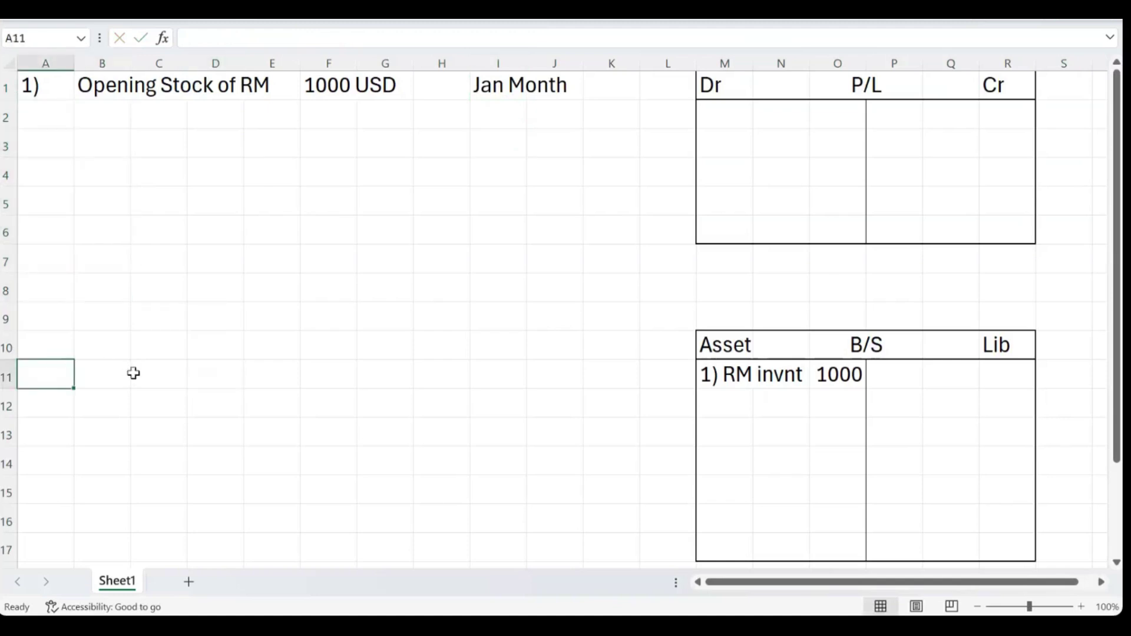
type("2nd Month Feb")
left_click(456, 322)
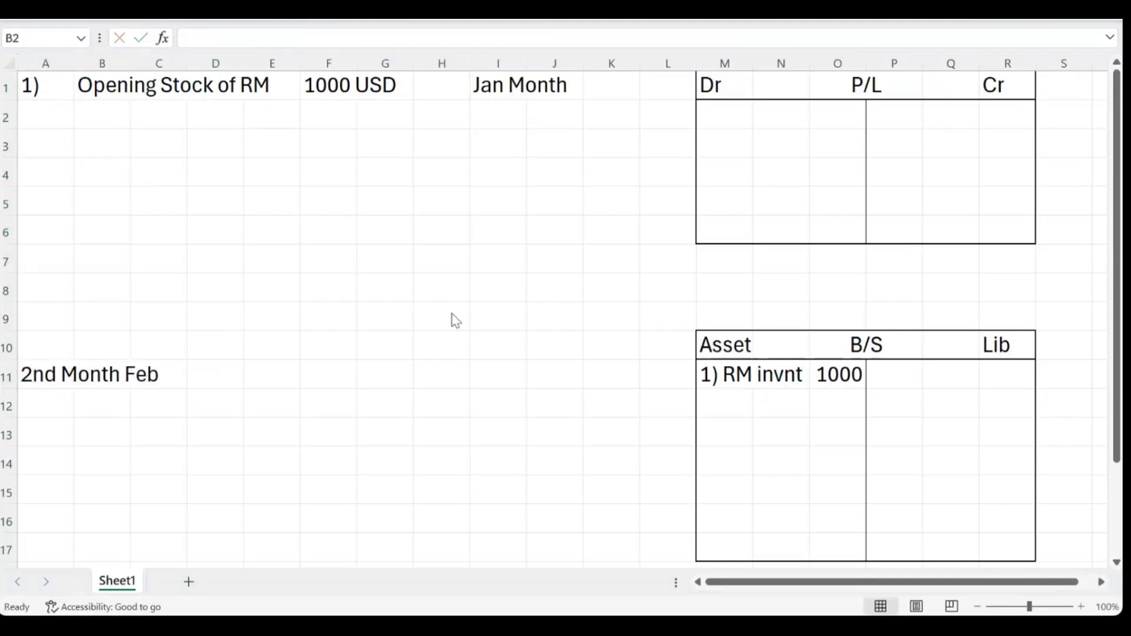
left_click(77, 117)
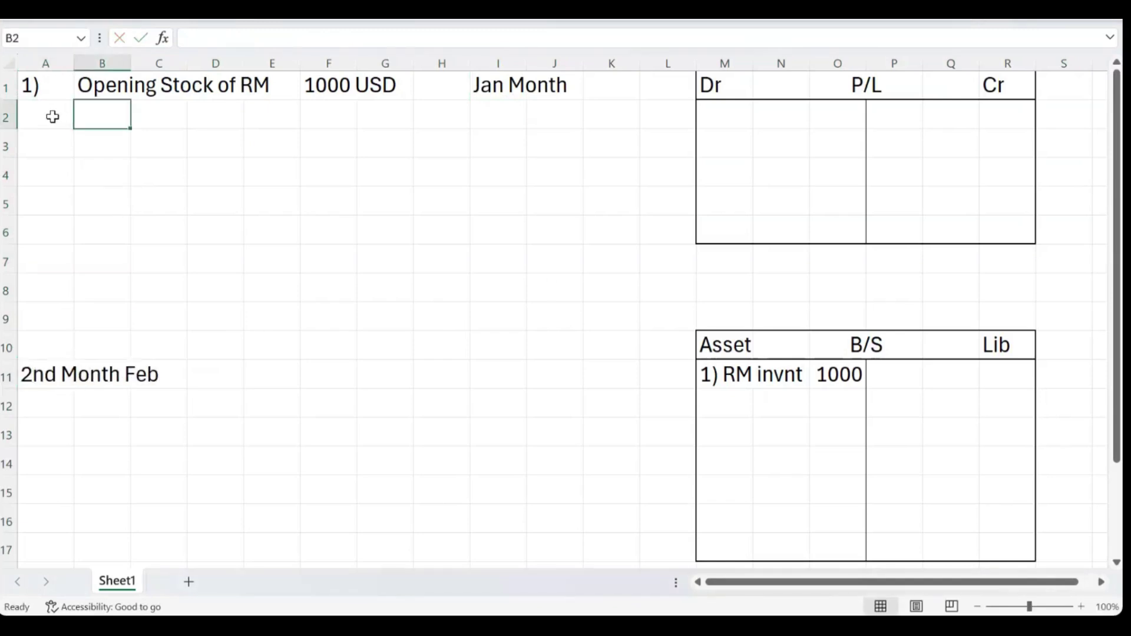
left_click(52, 116)
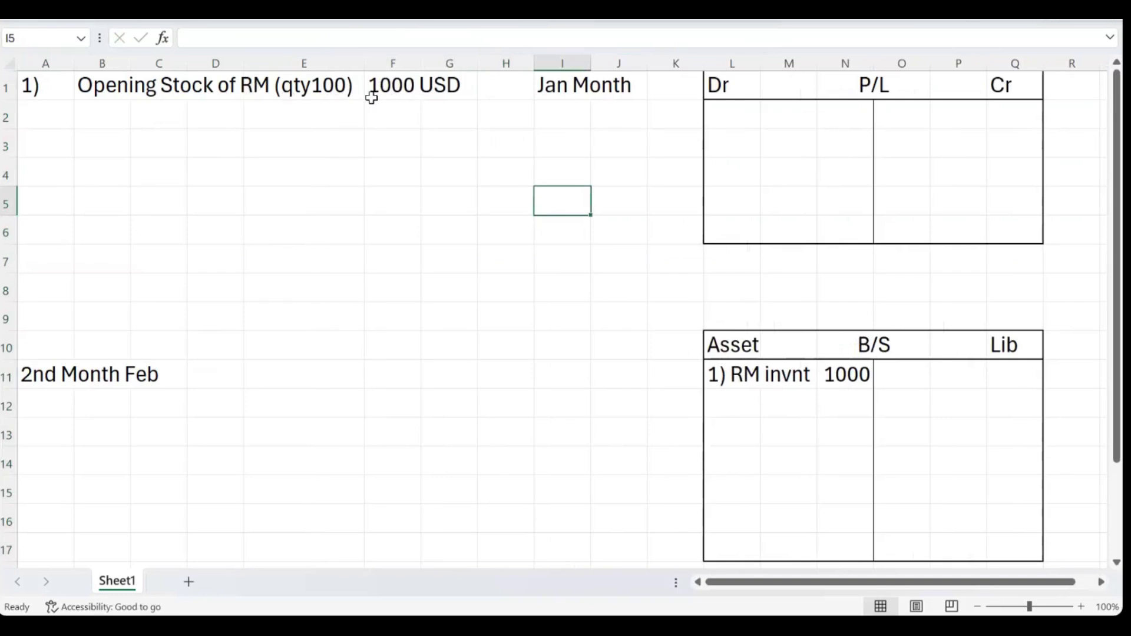
left_click(407, 90)
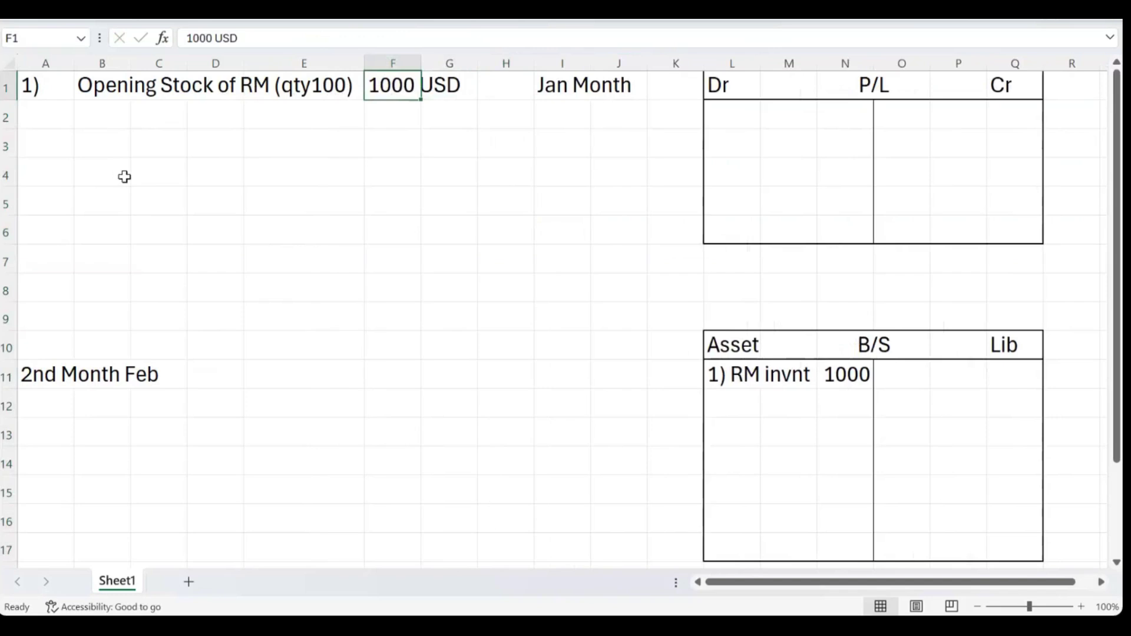
Finish the B2 note: FG1 50 qty, each needing 2 qty of RM.
double_click(126, 114)
type("Manufacture FG1 50 qty, each Qty of FG need 2 qty")
type("of RM")
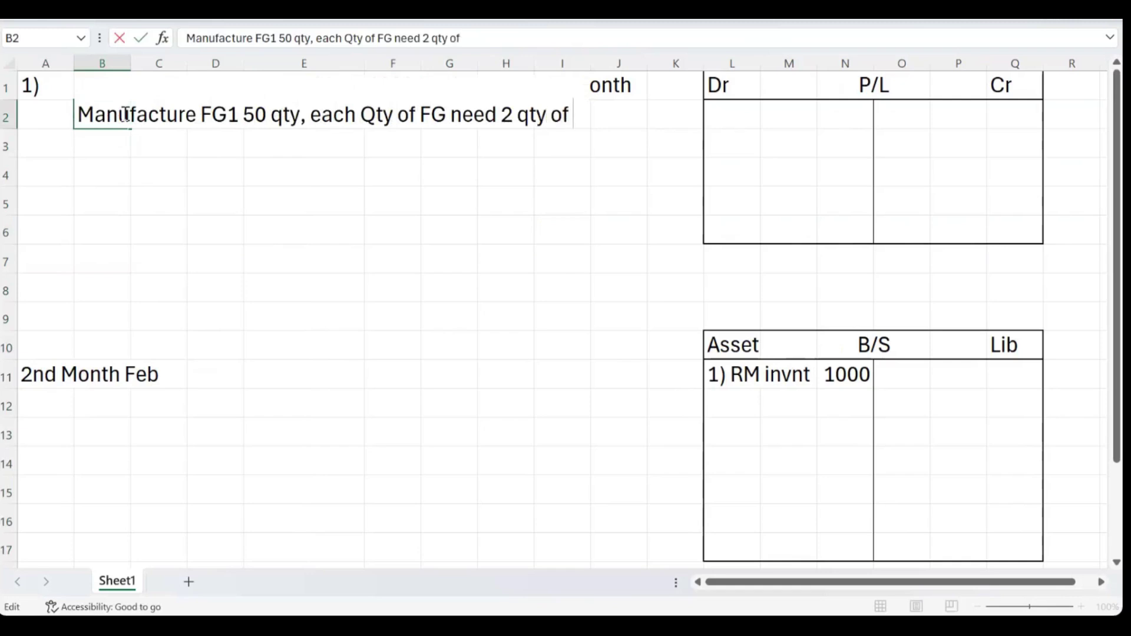
left_click(158, 172)
Add entry 2) RM goods issue to Production order in row 3.
left_click(92, 142)
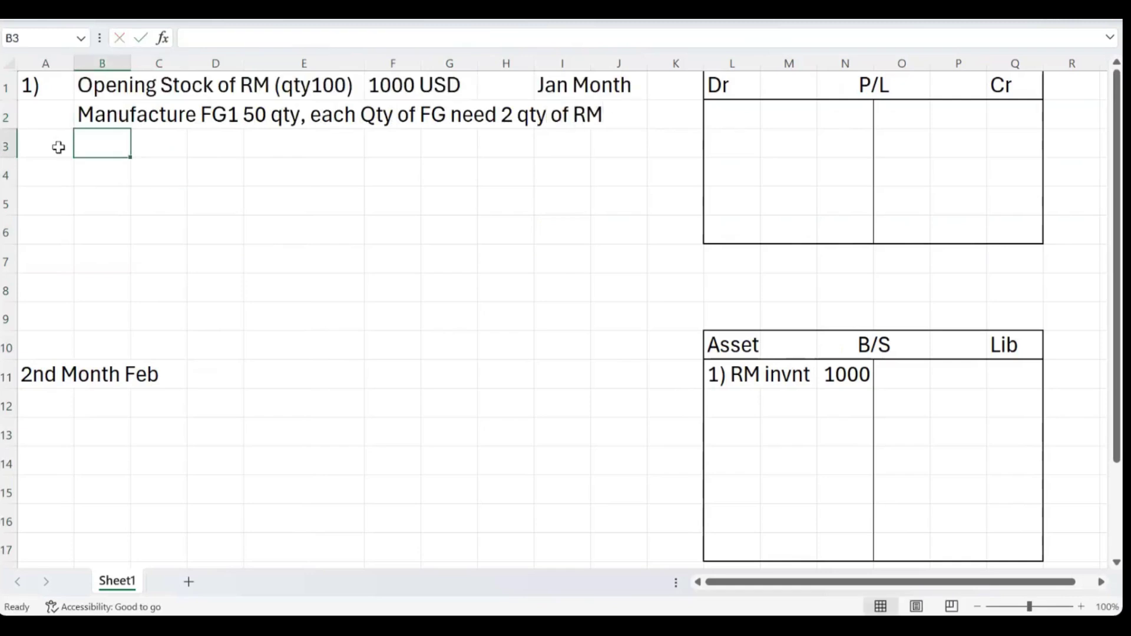
left_click(56, 144)
type("2)")
key("Tab")
type("RM goo")
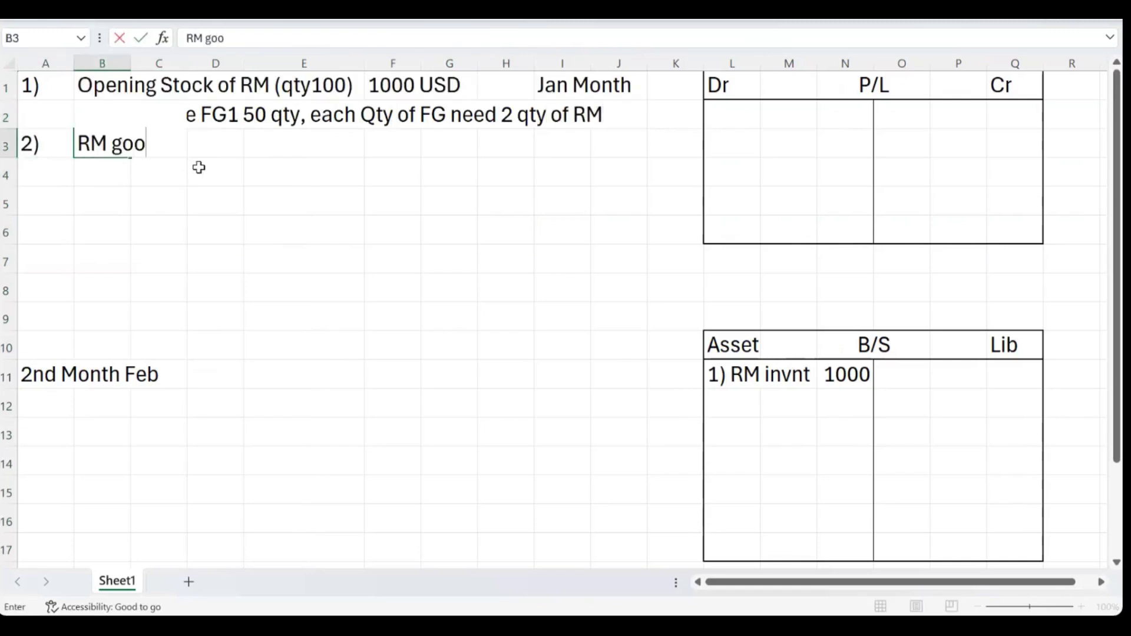
type("ds issue to Pr")
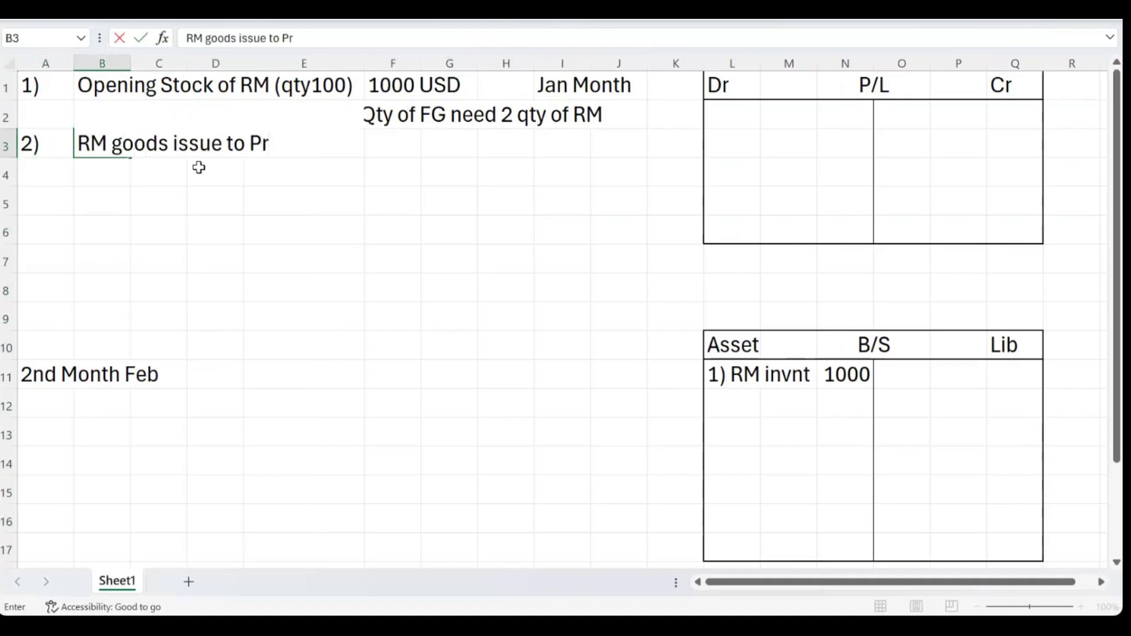
type("oduction order")
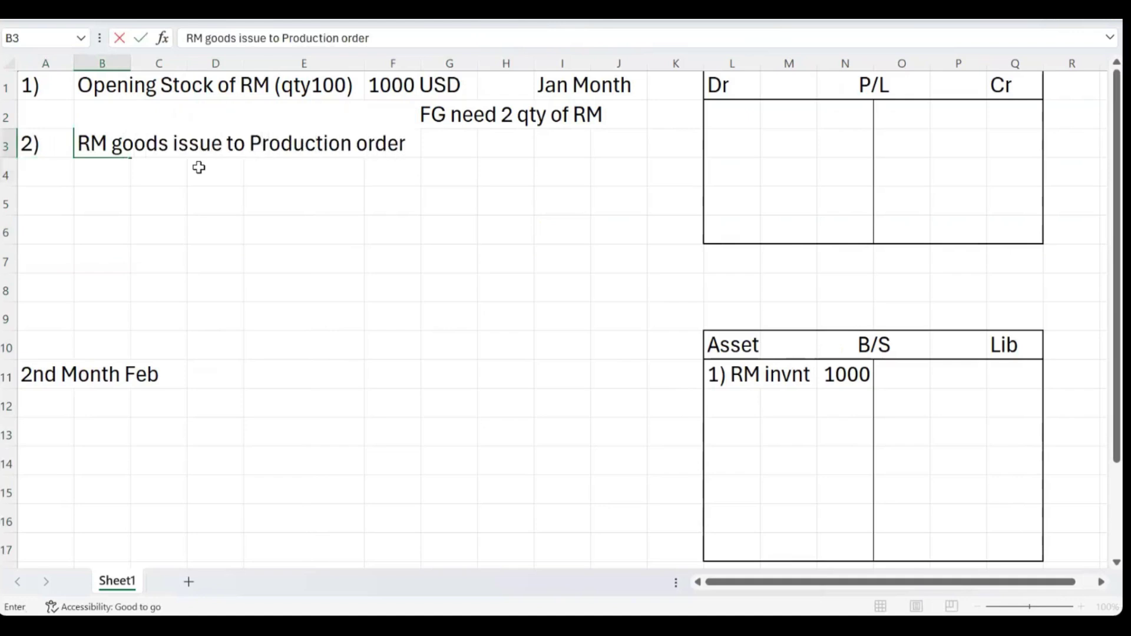
key("Return")
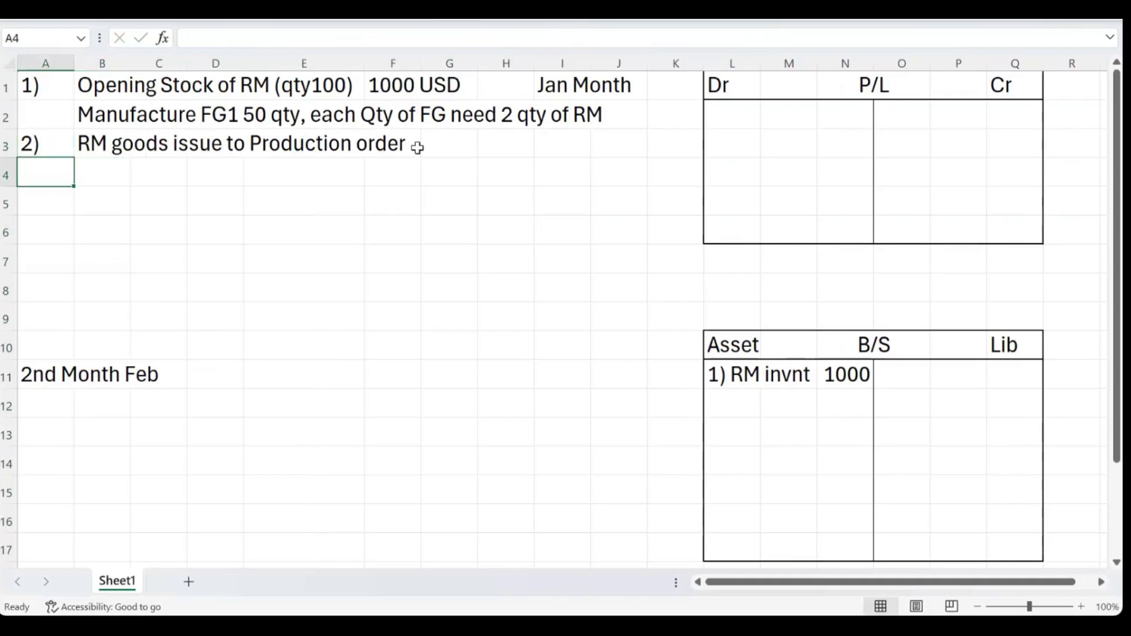
Enter (PP) in G3 beside the production-order goods issue entry.
left_click(439, 142)
type("(")
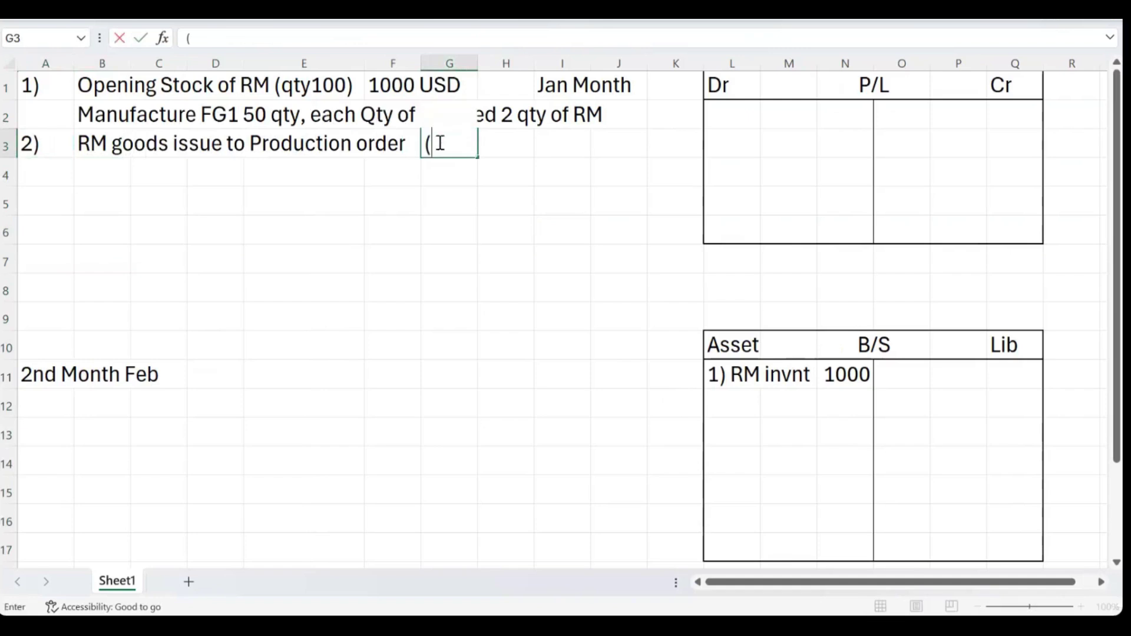
type("PP)")
key("Return")
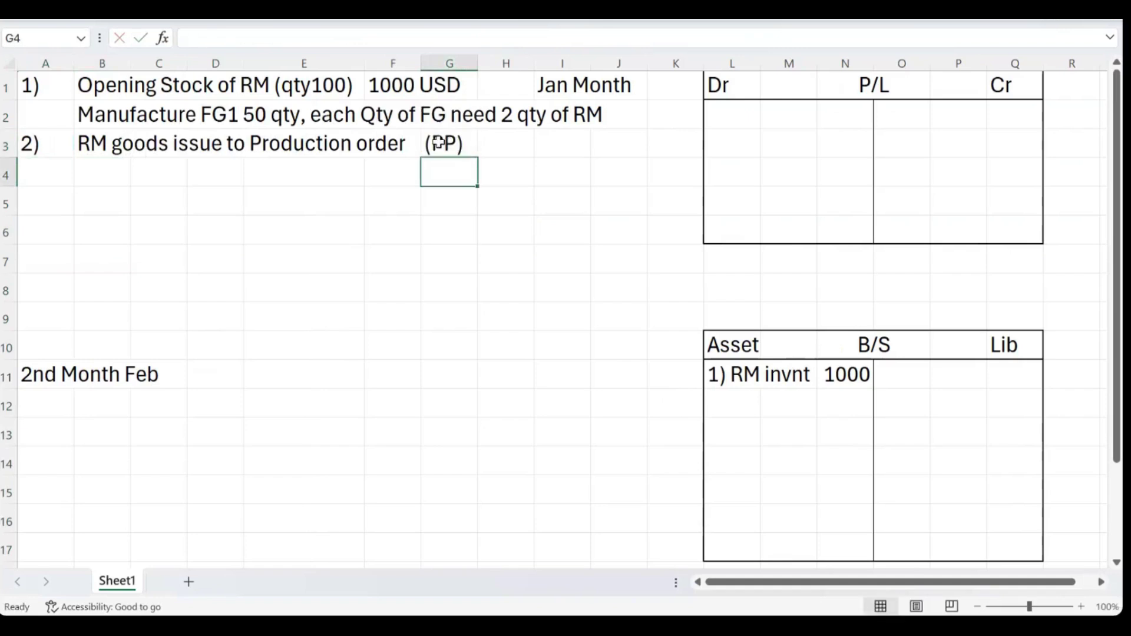
Record the journal lines RM comsumption (P/L) 1000 Dr and To RM stock 1000 Cr.
left_click(112, 173)
type("RM comsumption (P/L) 1000 Dr")
key("Return")
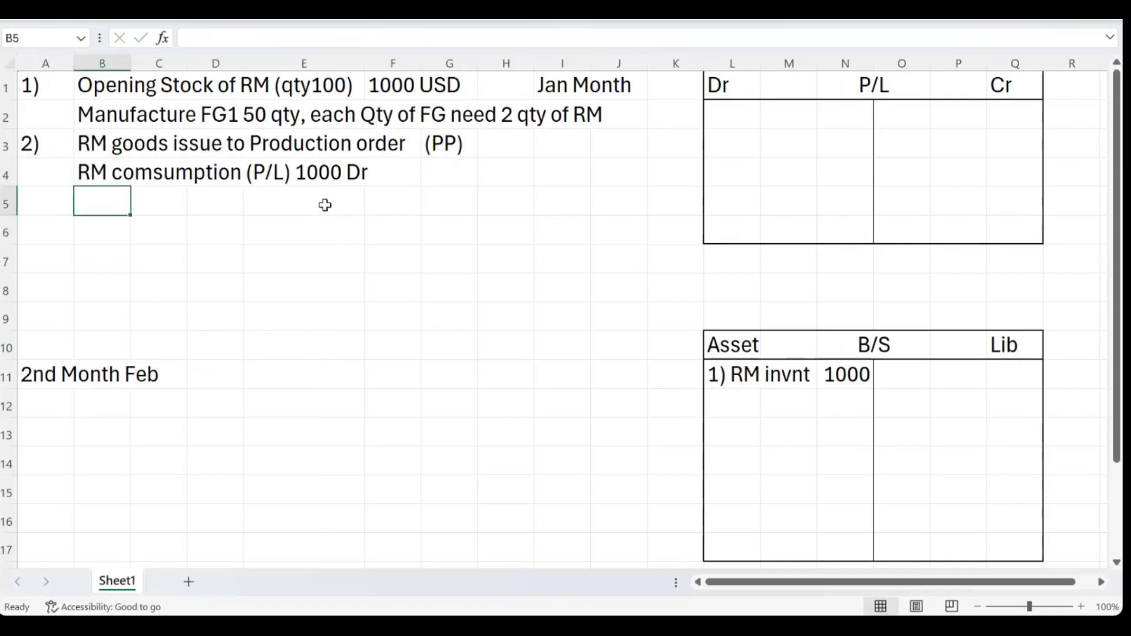
type("T")
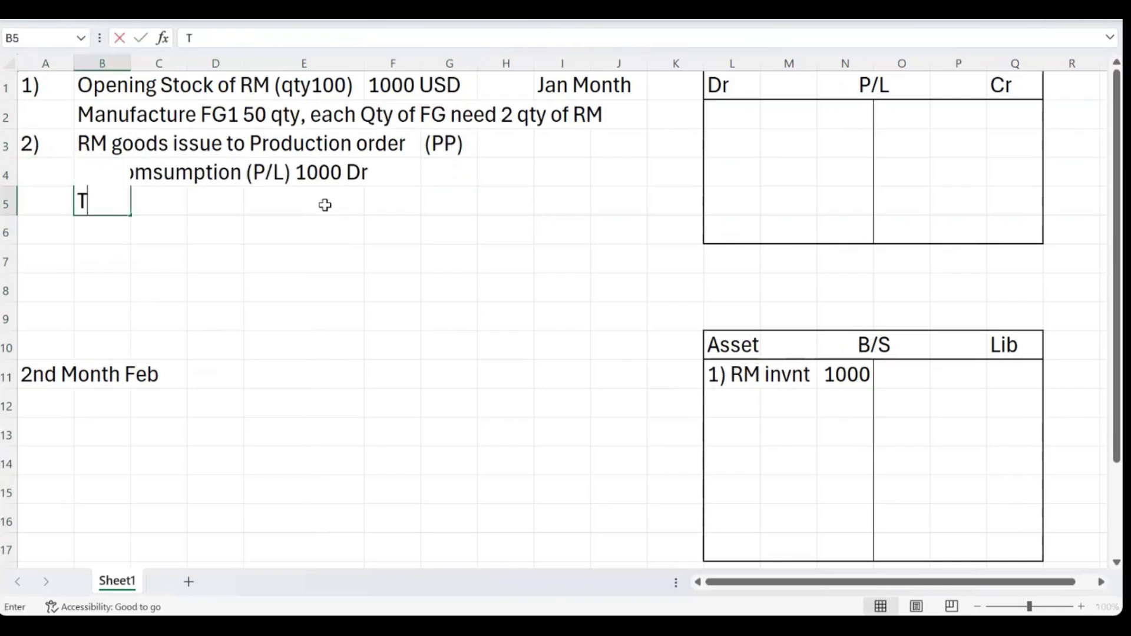
type("o RM s")
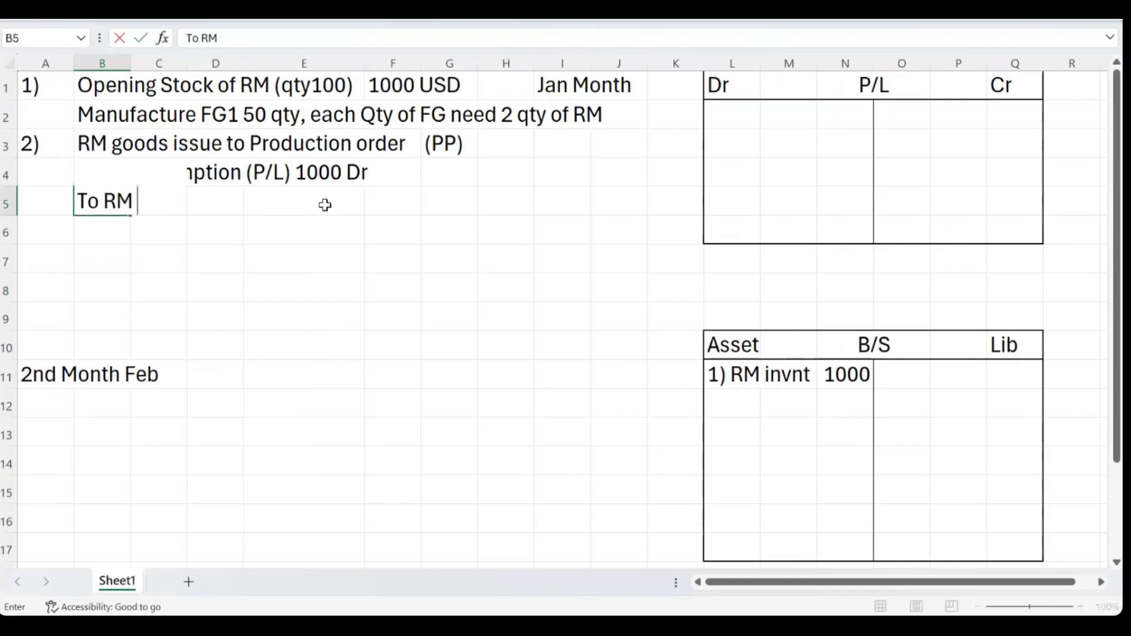
key("BackSpace")
key("BackSpace")
type("stock")
left_click(325, 205)
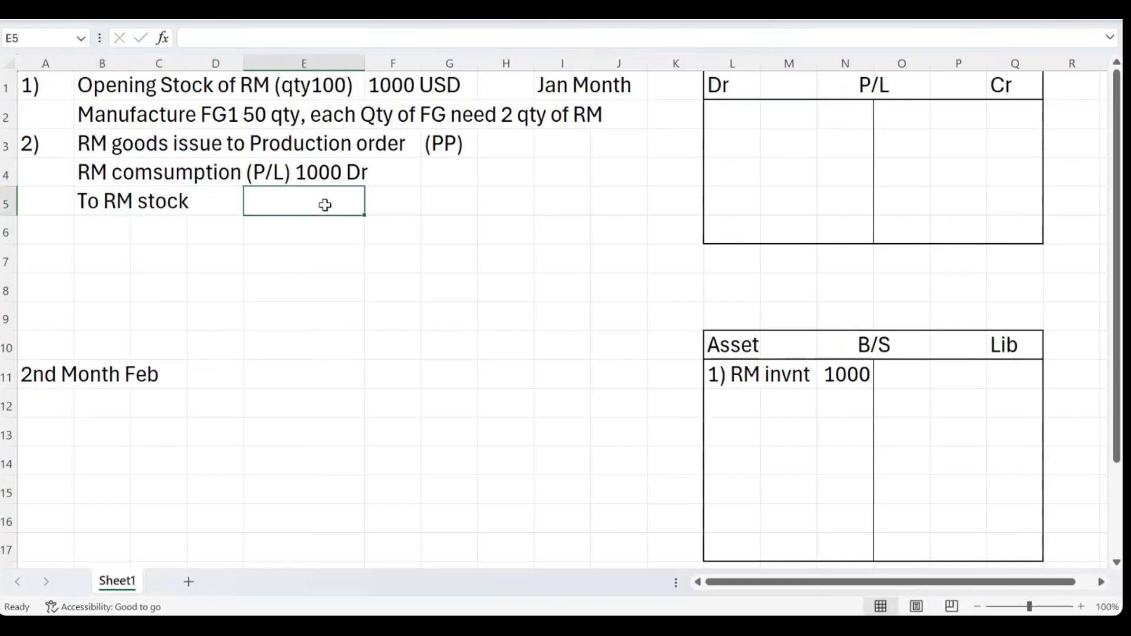
type("1000 Cr")
key("Return")
key("Left")
key("Left")
key("Left")
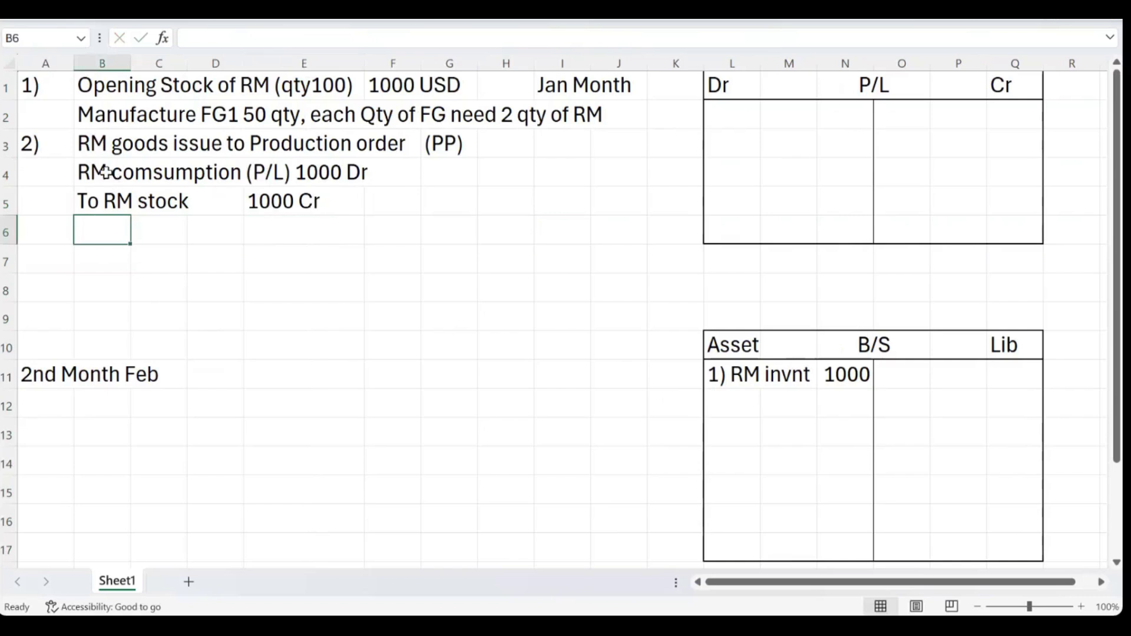
Colour both journal entry lines blue.
left_click_drag(109, 171, 324, 198)
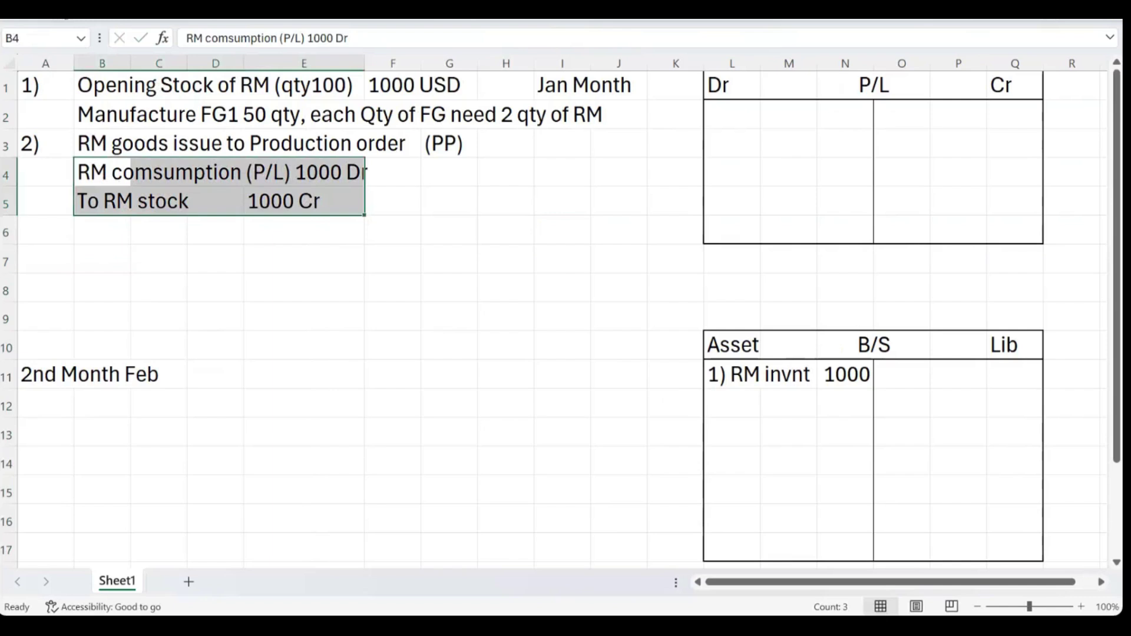
left_click(286, 70)
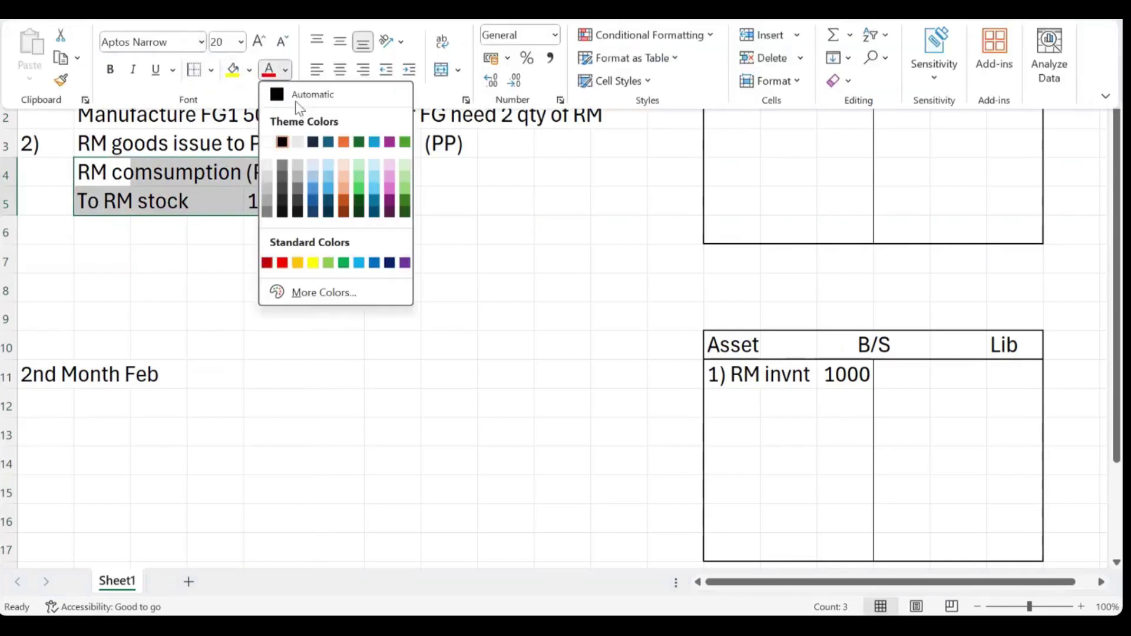
left_click(377, 263)
left_click(457, 278)
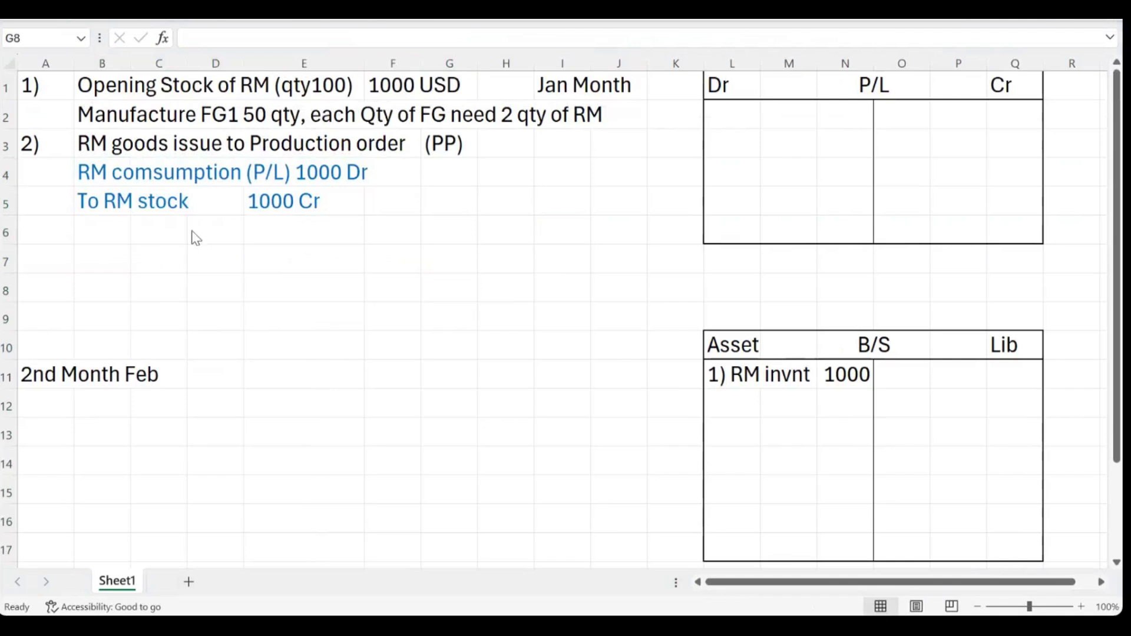
left_click(141, 229)
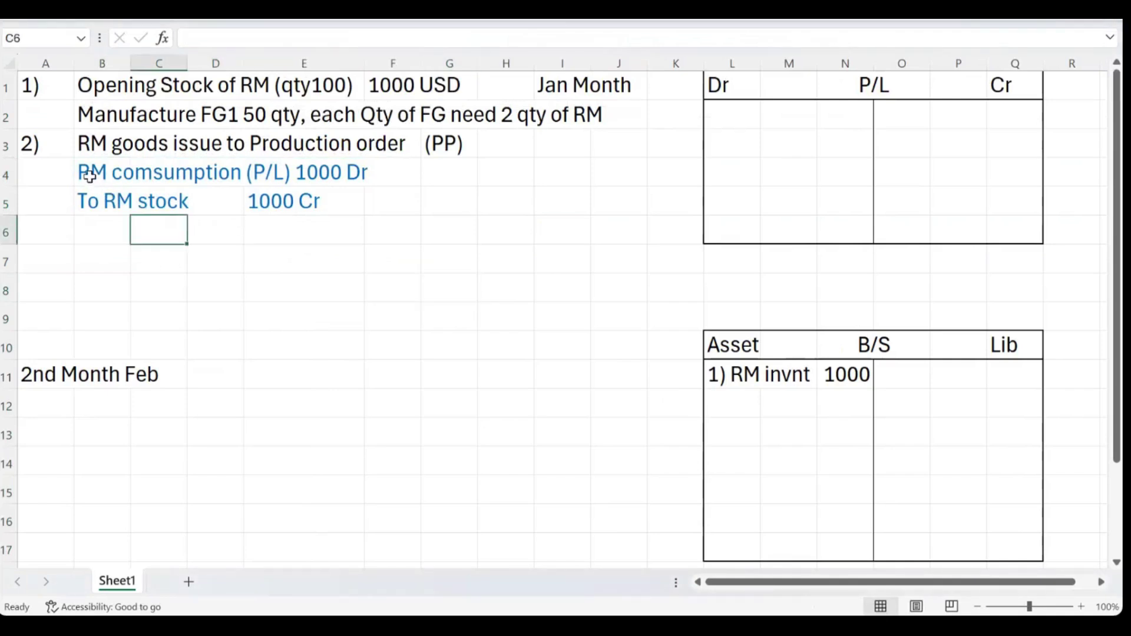
left_click_drag(88, 171, 296, 201)
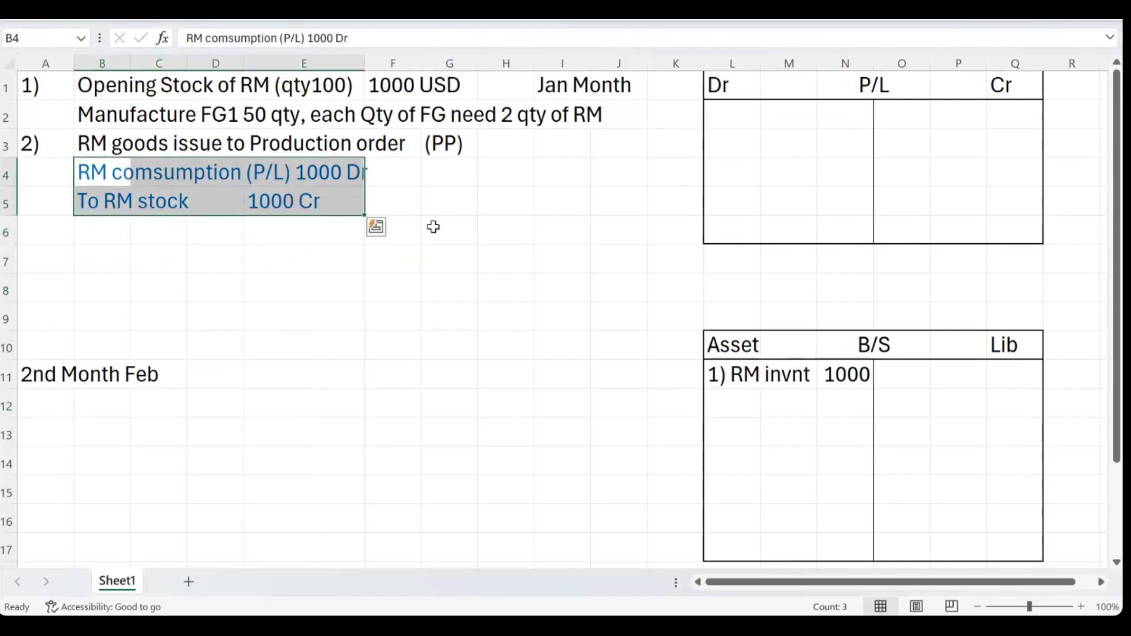
left_click(434, 226)
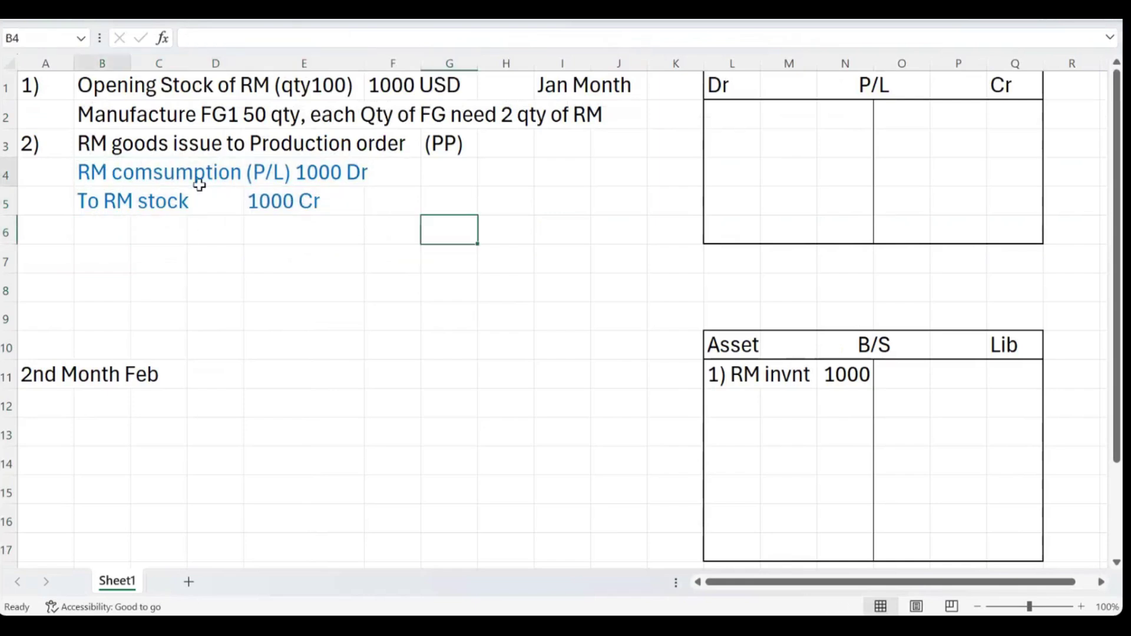
left_click_drag(200, 185, 319, 199)
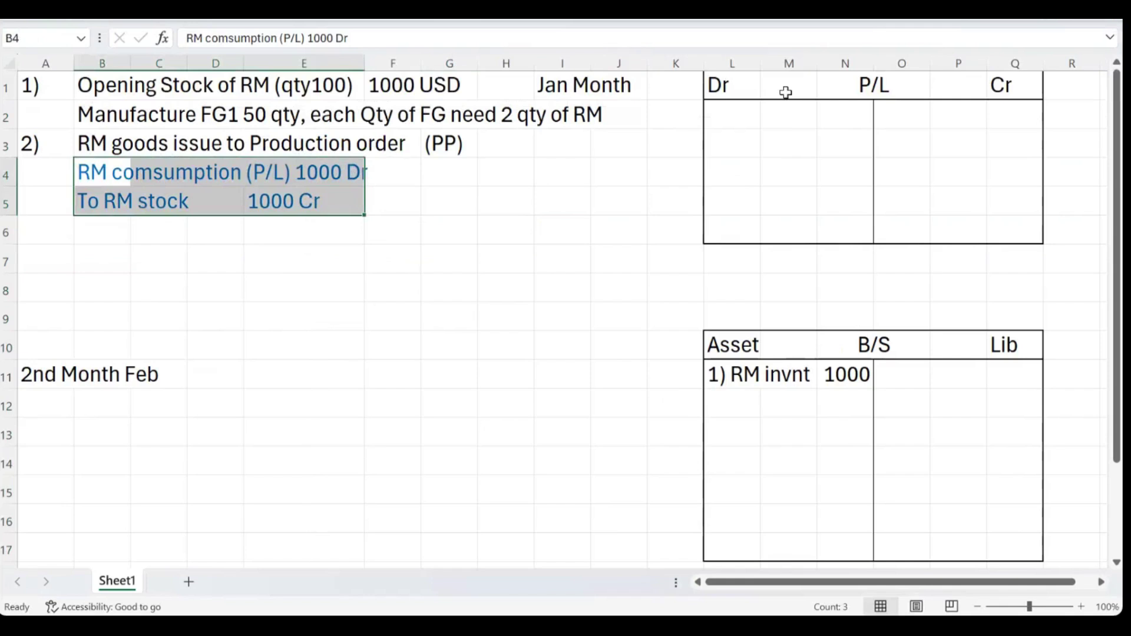
left_click(786, 93)
key("Return")
Enter '2) Rm Cons' with amount 1000 on the P/L debit side.
type("2")
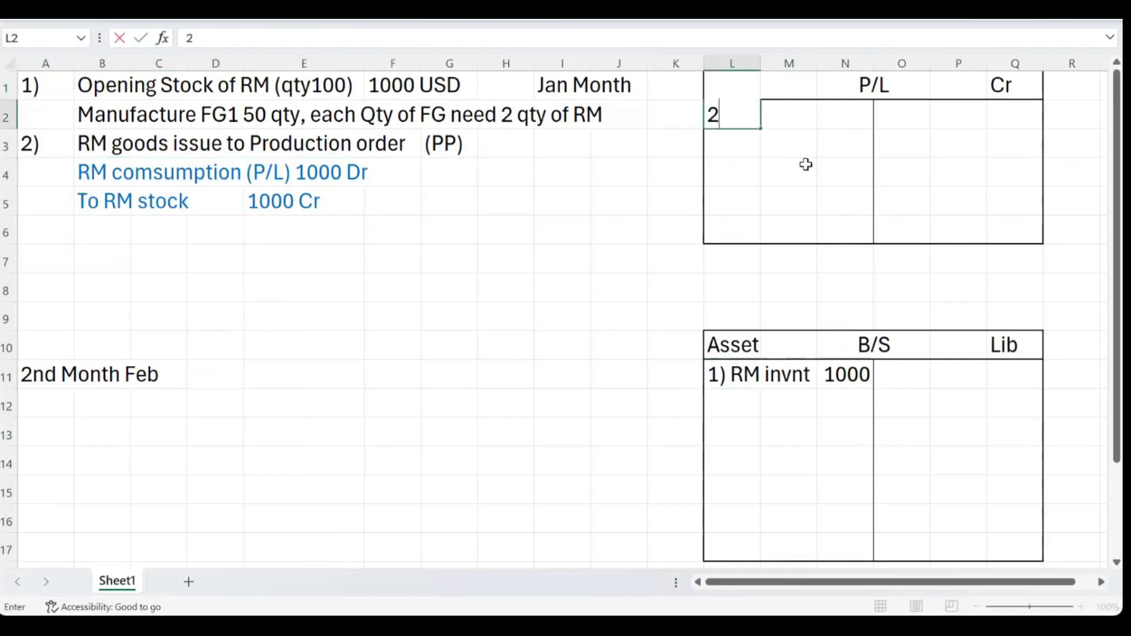
type(") Rm Cons")
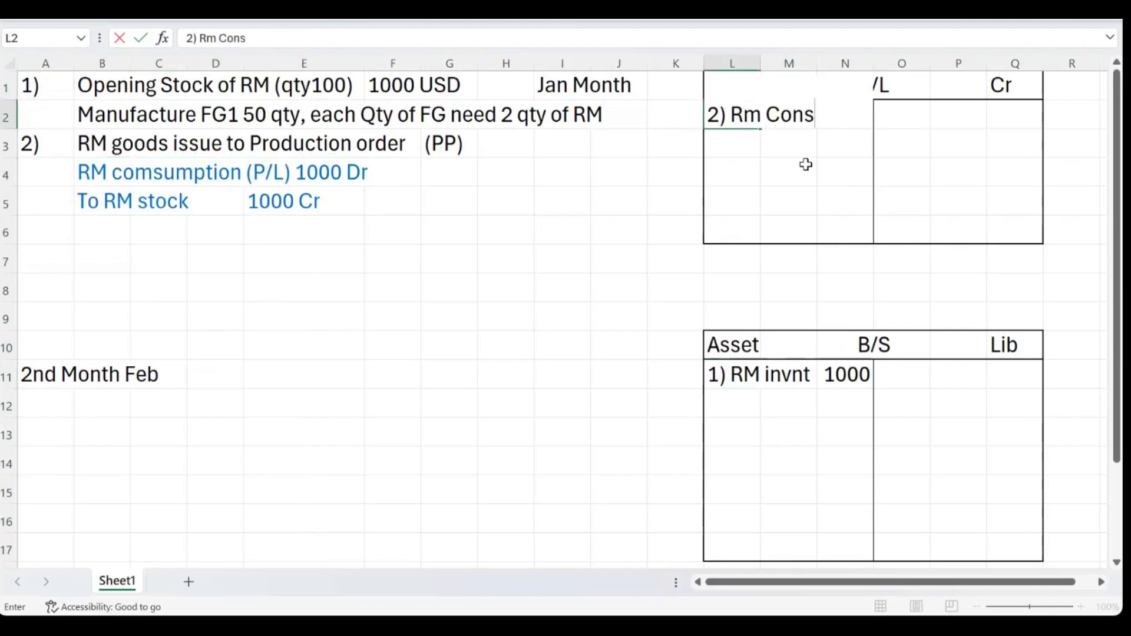
key("Tab")
key("Tab")
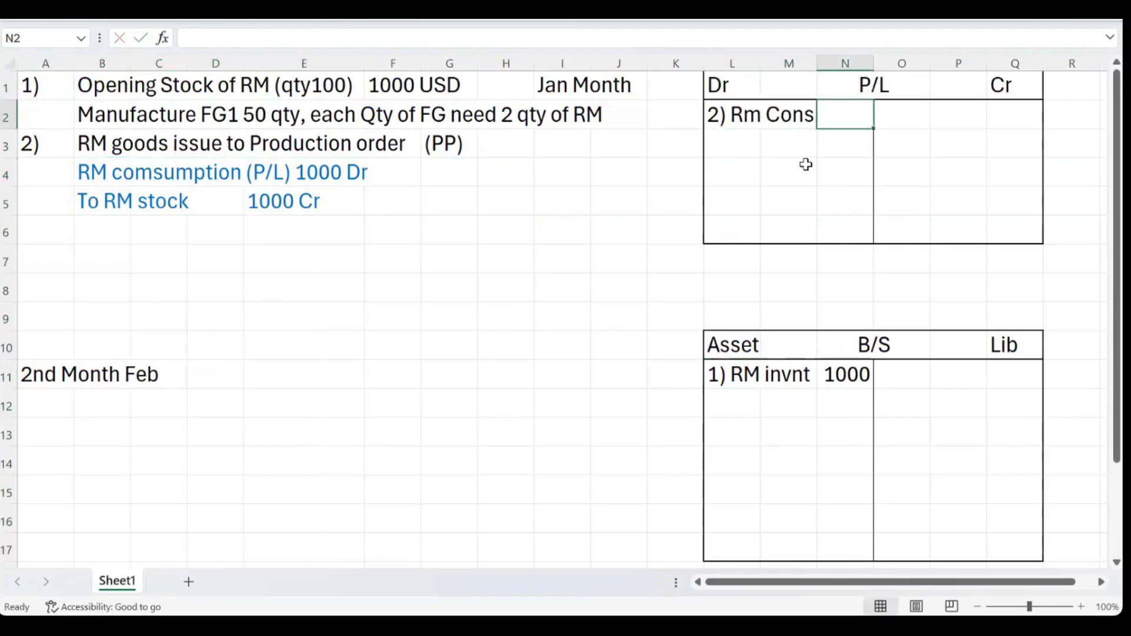
type("1000")
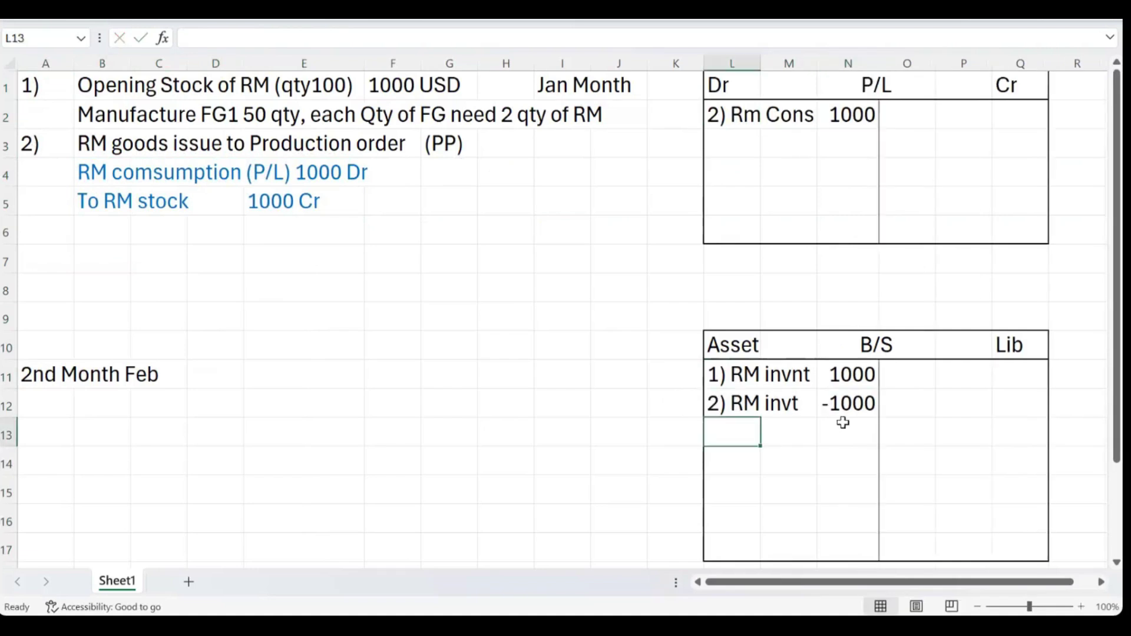
Note 'zero' in N13 as the RM balance after 2) RM invt -1000.
left_click(838, 428)
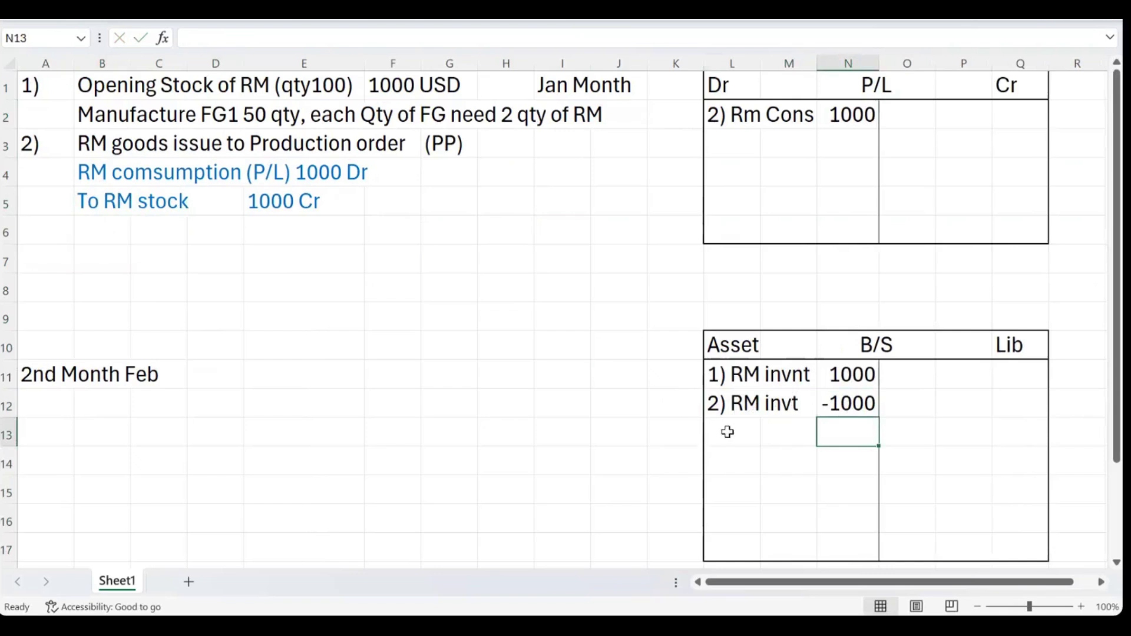
left_click_drag(727, 431, 849, 431)
left_click(847, 431)
type("zero")
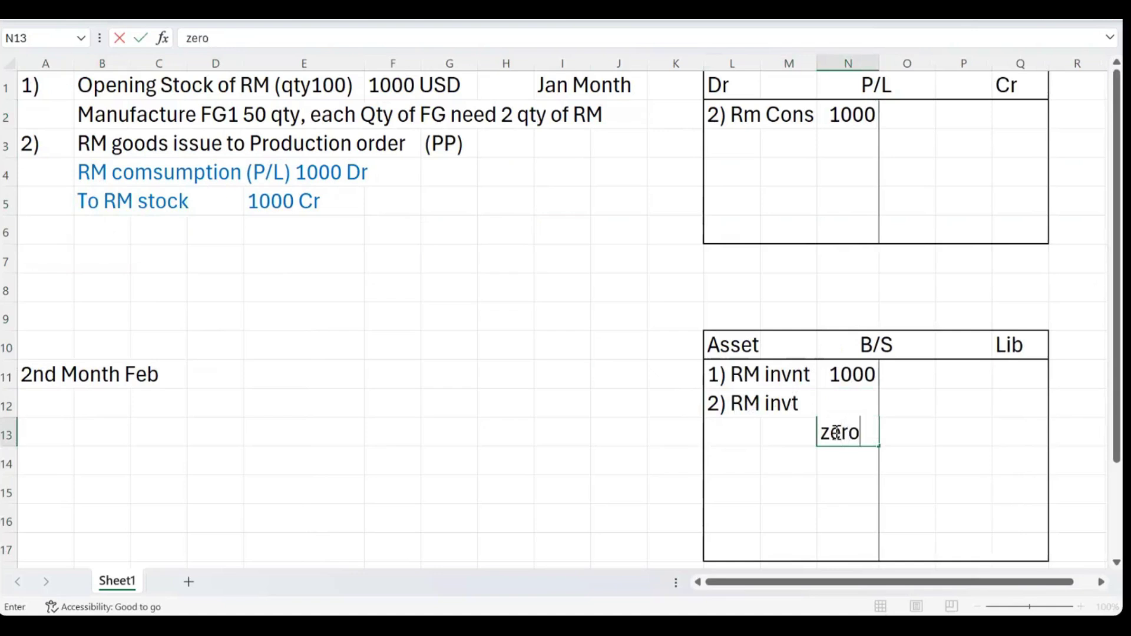
key("Return")
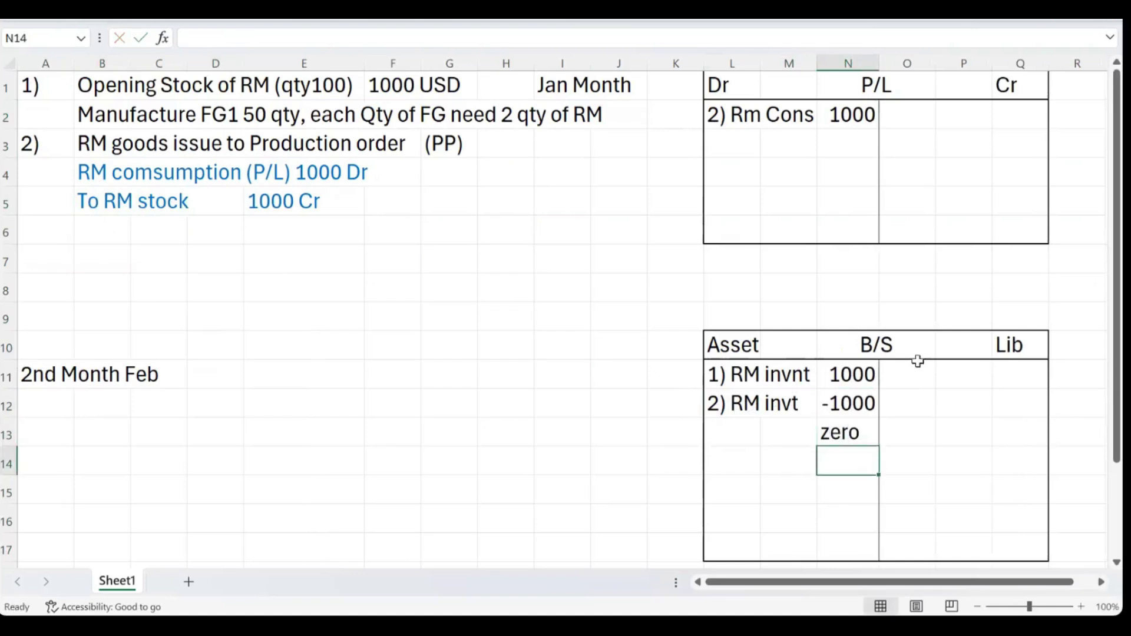
left_click(767, 115)
left_click(858, 115)
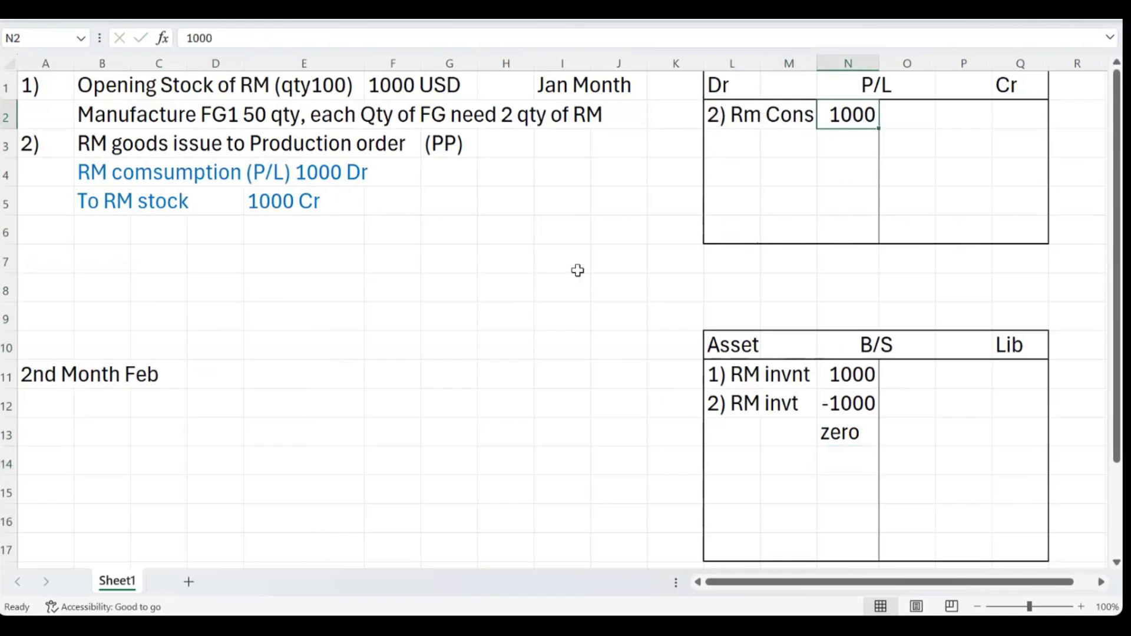
Write 'Month End' in A6 and 'we have not received FG from prodution plant as on 31st Jan' beside it.
left_click(88, 248)
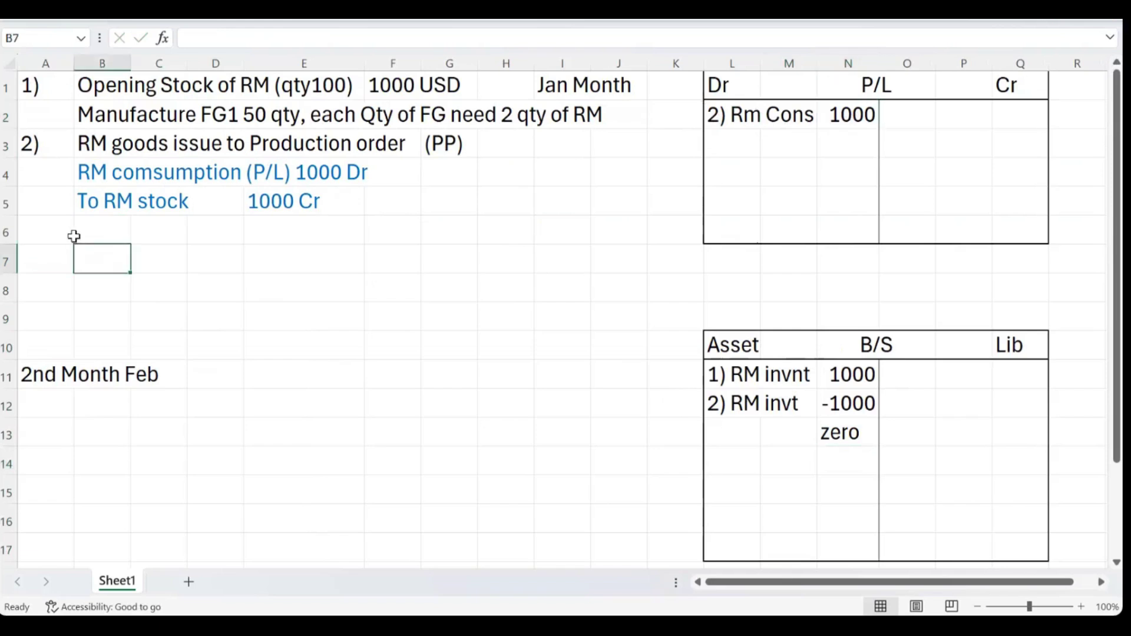
left_click(51, 236)
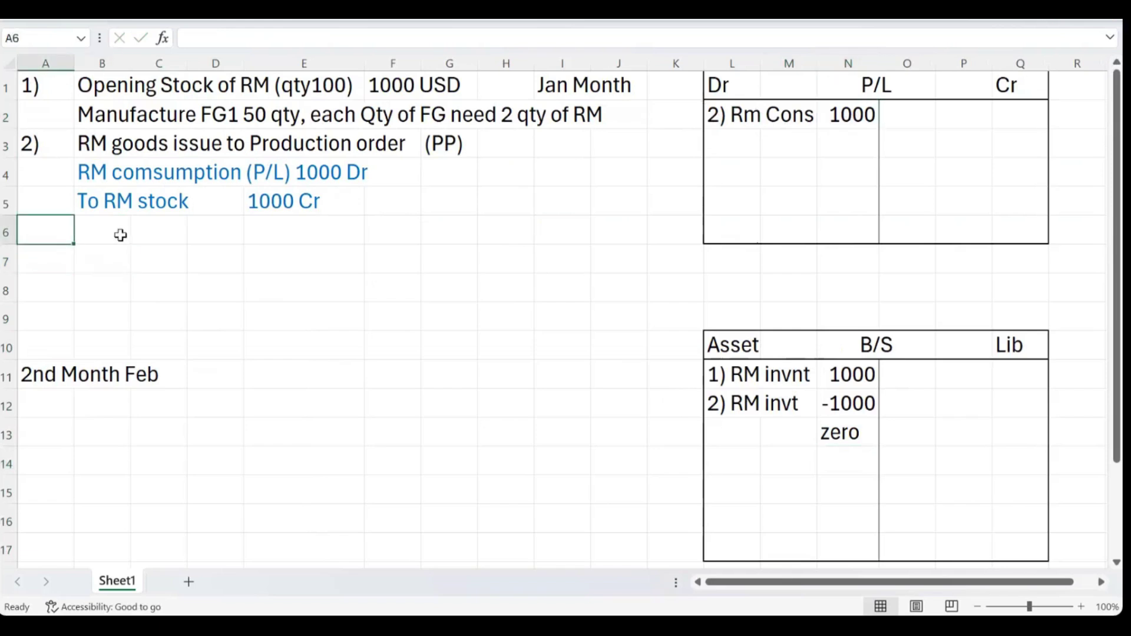
type("Moth")
key("BackSpace")
key("BackSpace")
type("n")
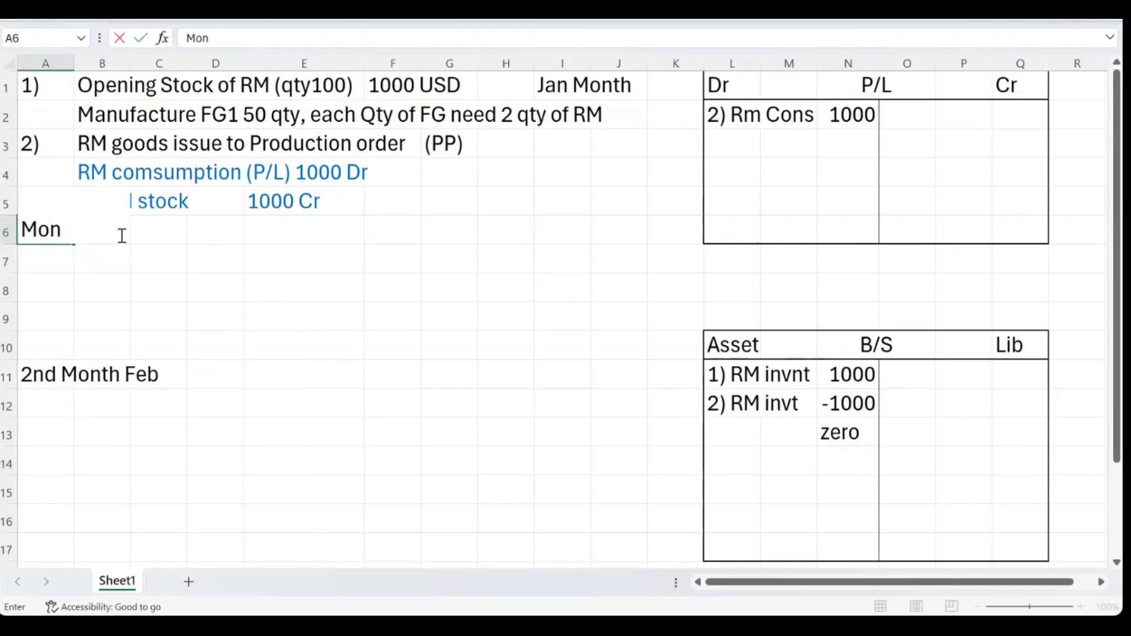
type("th End")
key("Tab")
key("Tab")
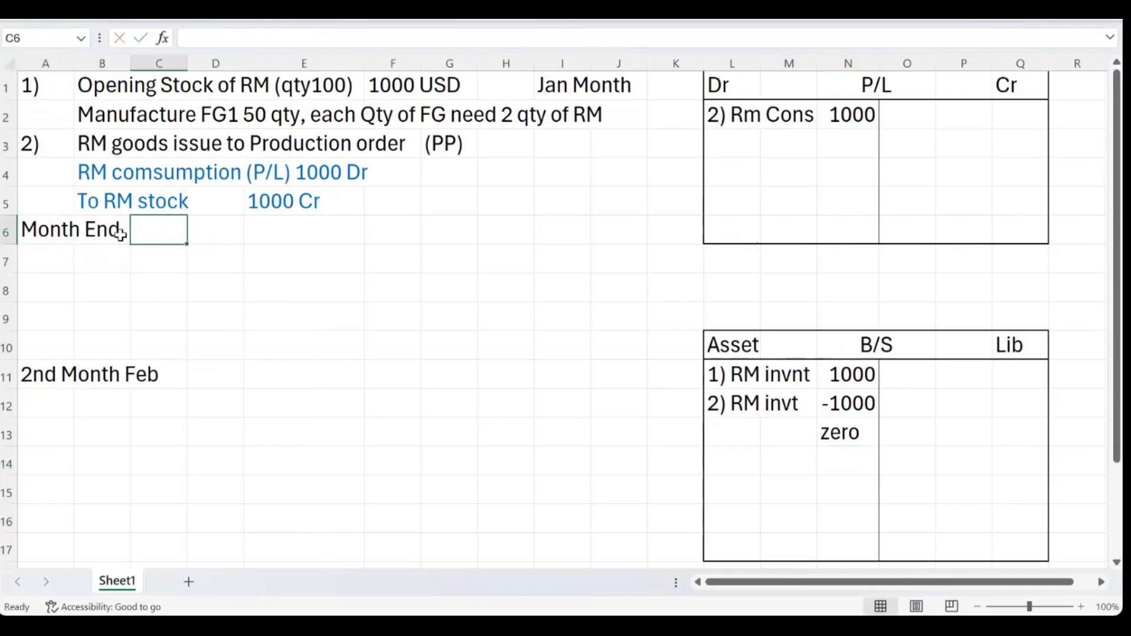
type("we have ")
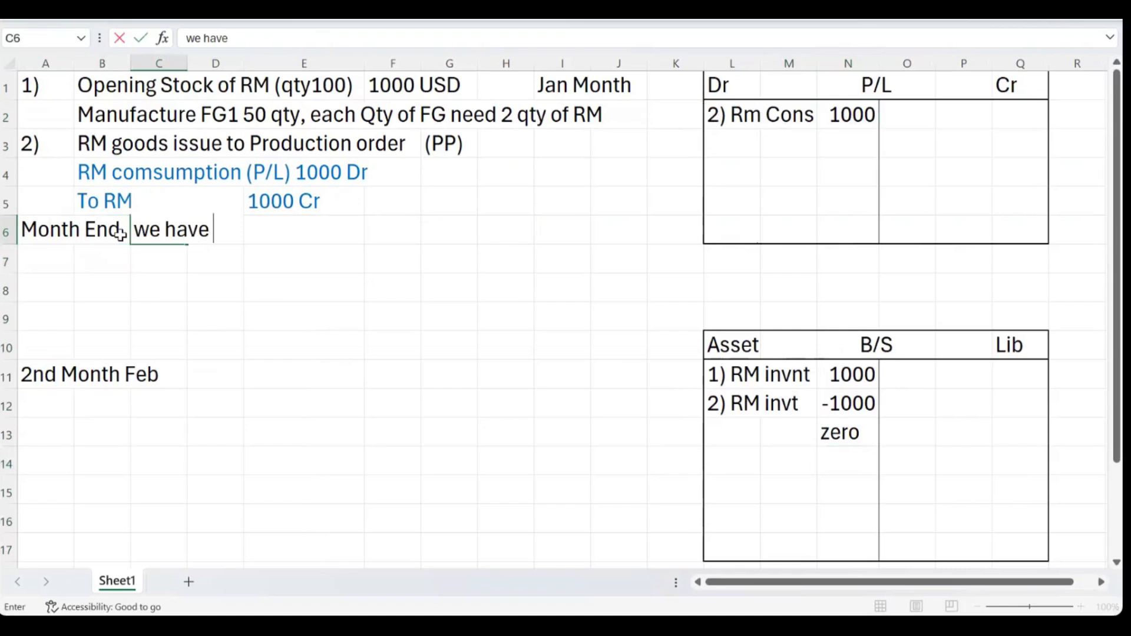
type("not receive")
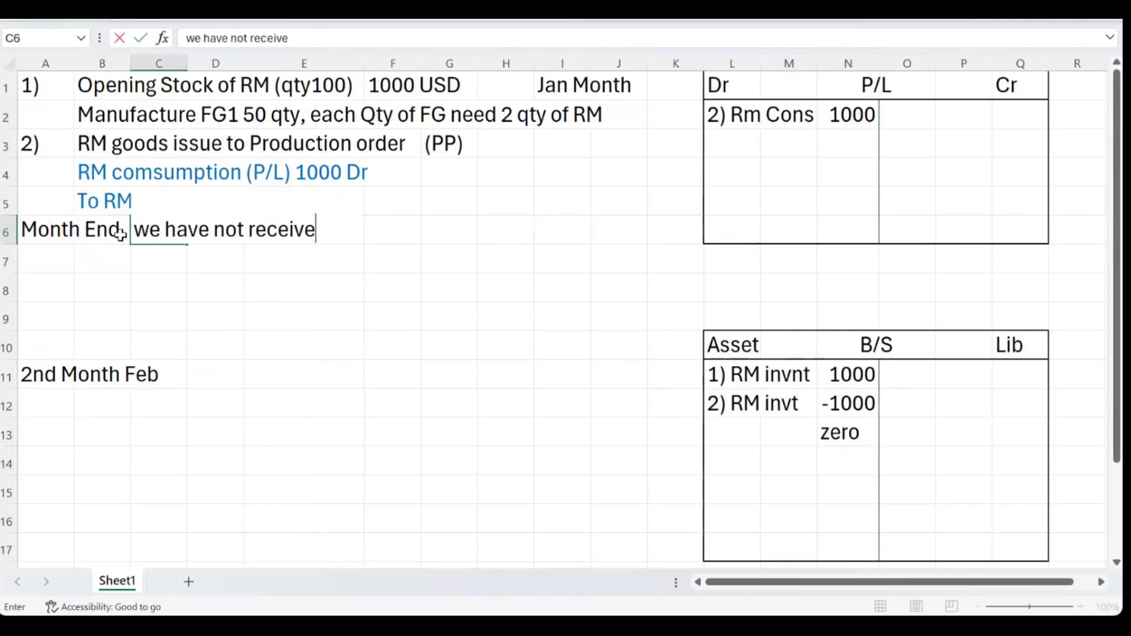
type("d FG")
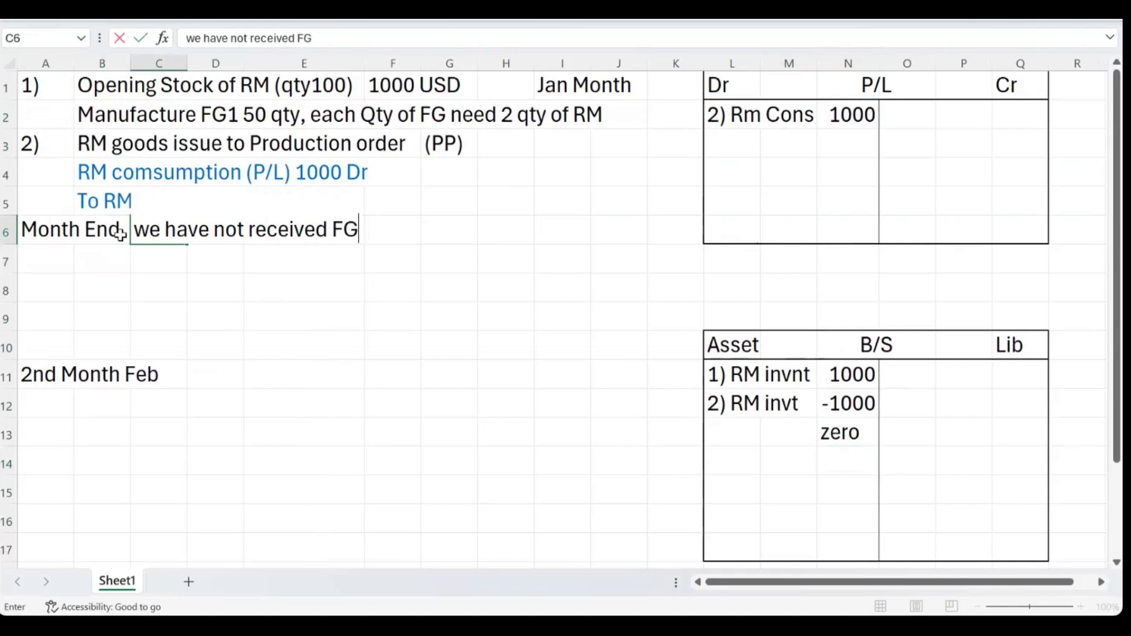
type(" from prodution plant as on 31ast")
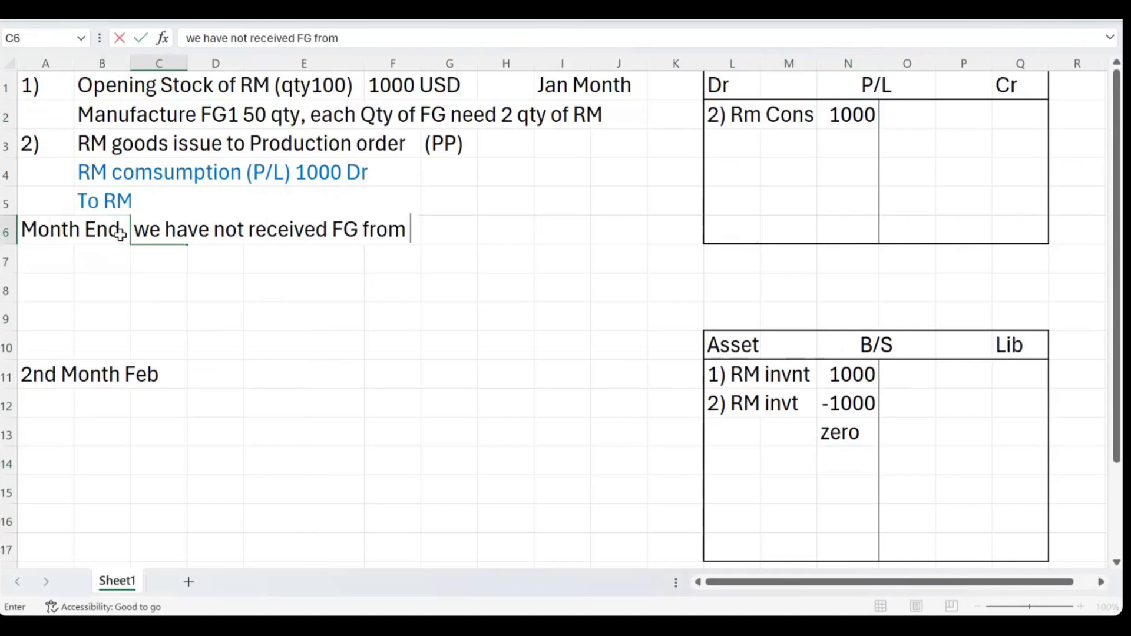
key("BackSpace")
key("BackSpace")
key("BackSpace")
type("st Jan")
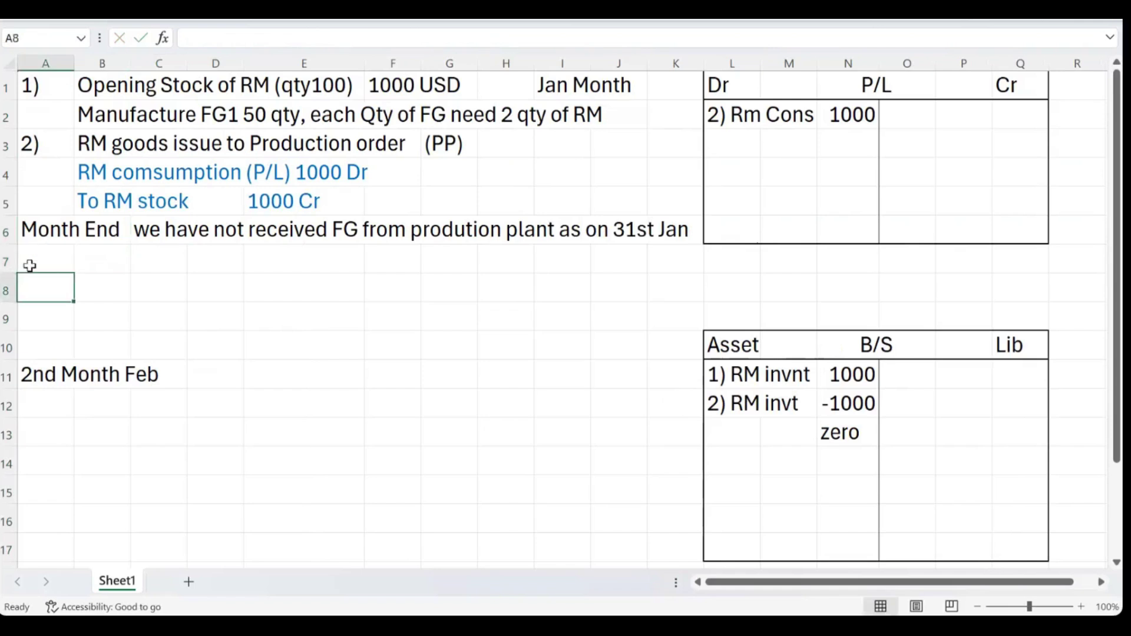
Move the Month End label down to A7 and the FG note into A6.
left_click(50, 230)
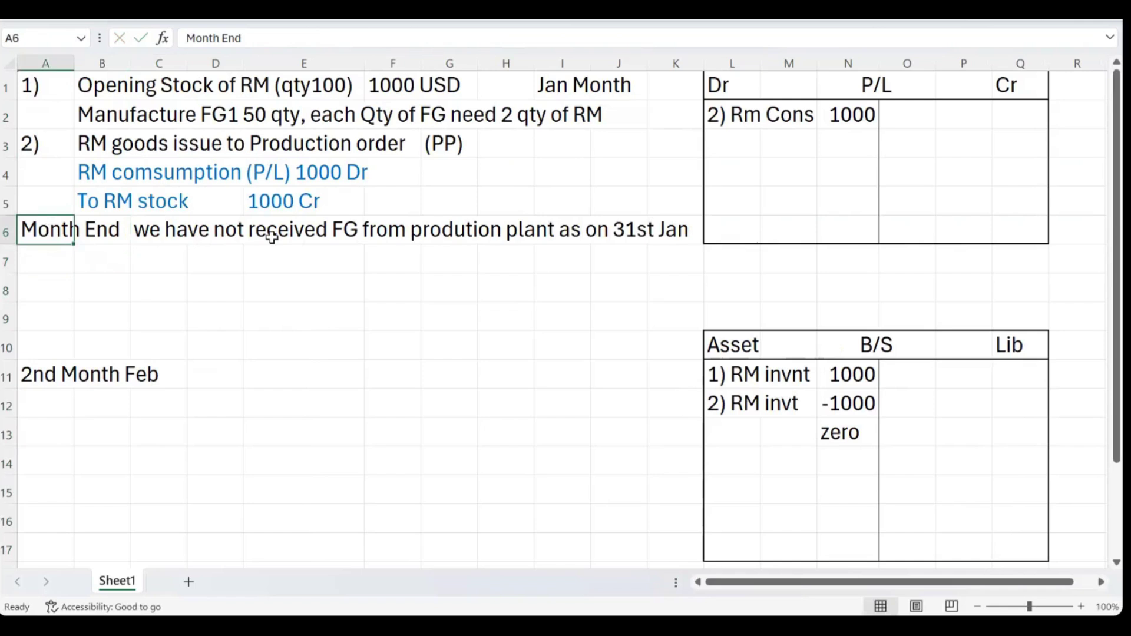
key("ctrl+x")
key("Down")
key("Return")
key("Up")
key("Right")
key("Right")
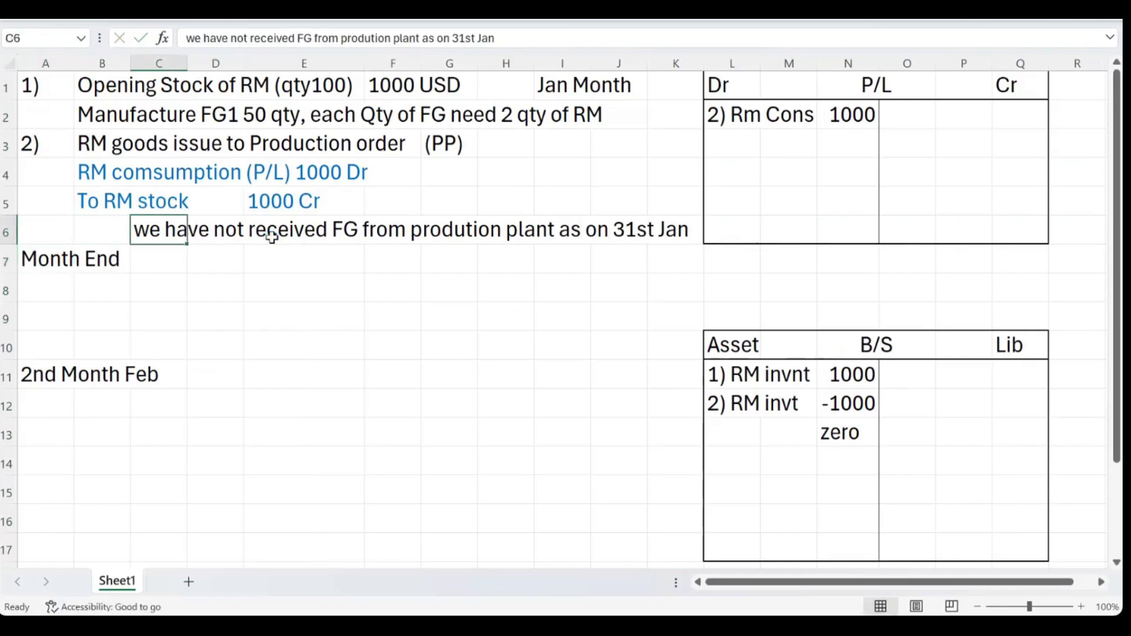
key("ctrl+x")
key("Left")
key("Left")
key("Return")
key("Down")
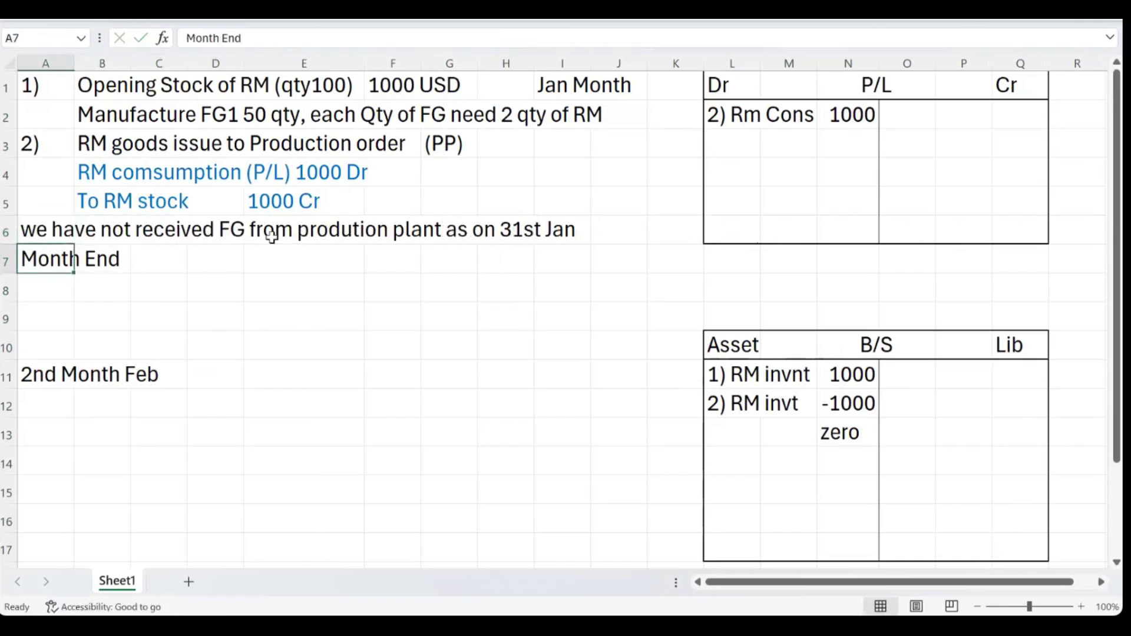
Change the A7 label to 'Month End activities'.
key("F2")
type("act")
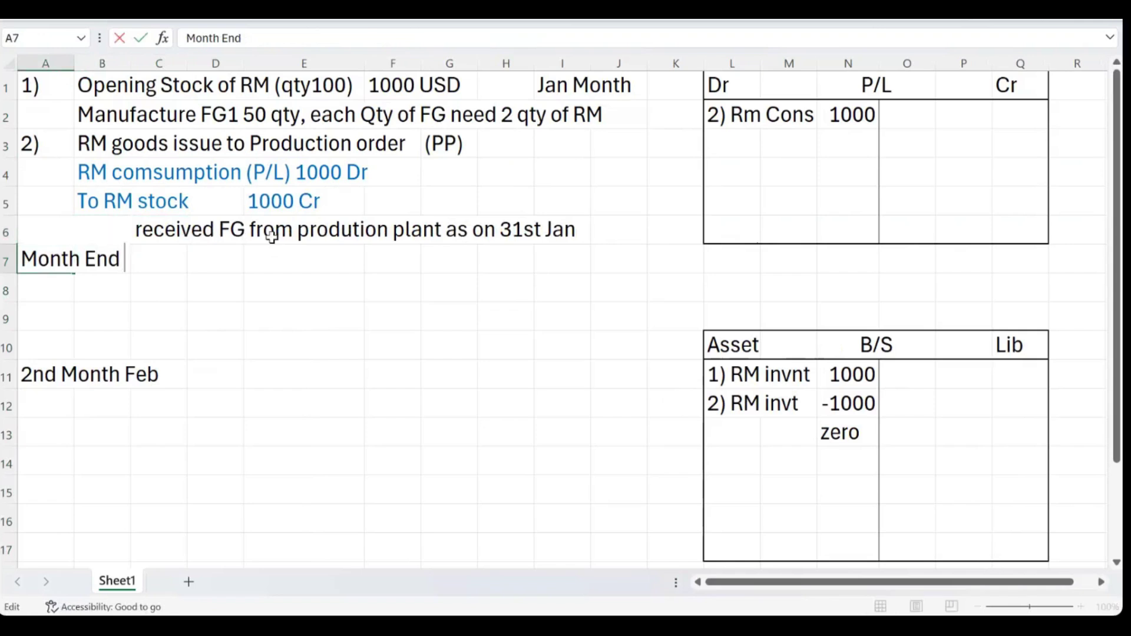
type("ivityes")
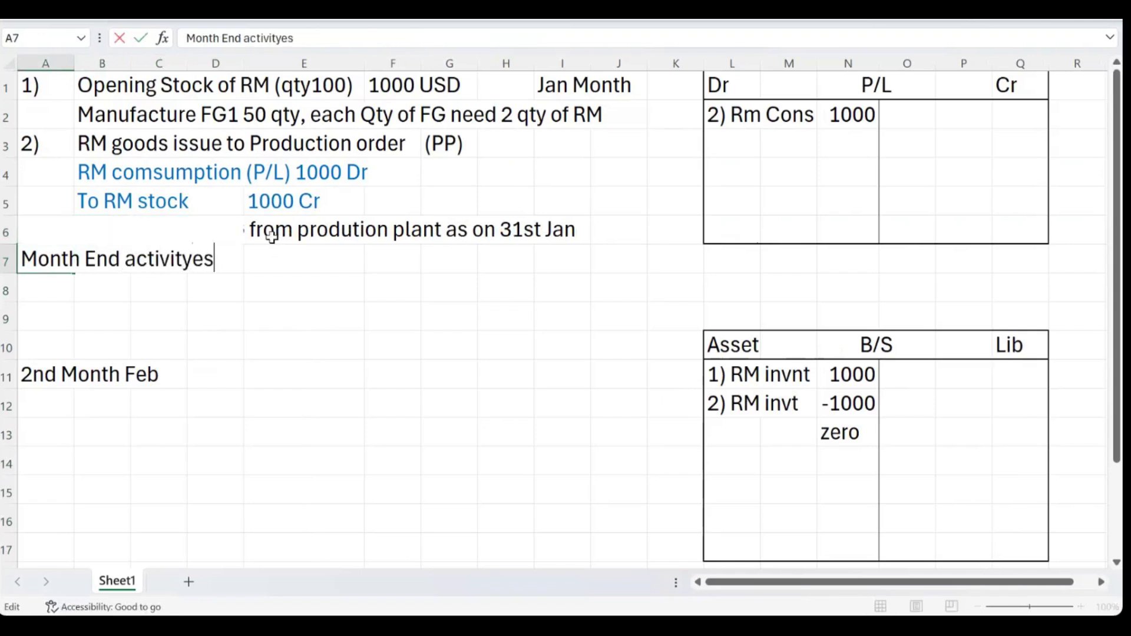
key("BackSpace")
key("BackSpace")
key("BackSpace")
type("ies")
key("Return")
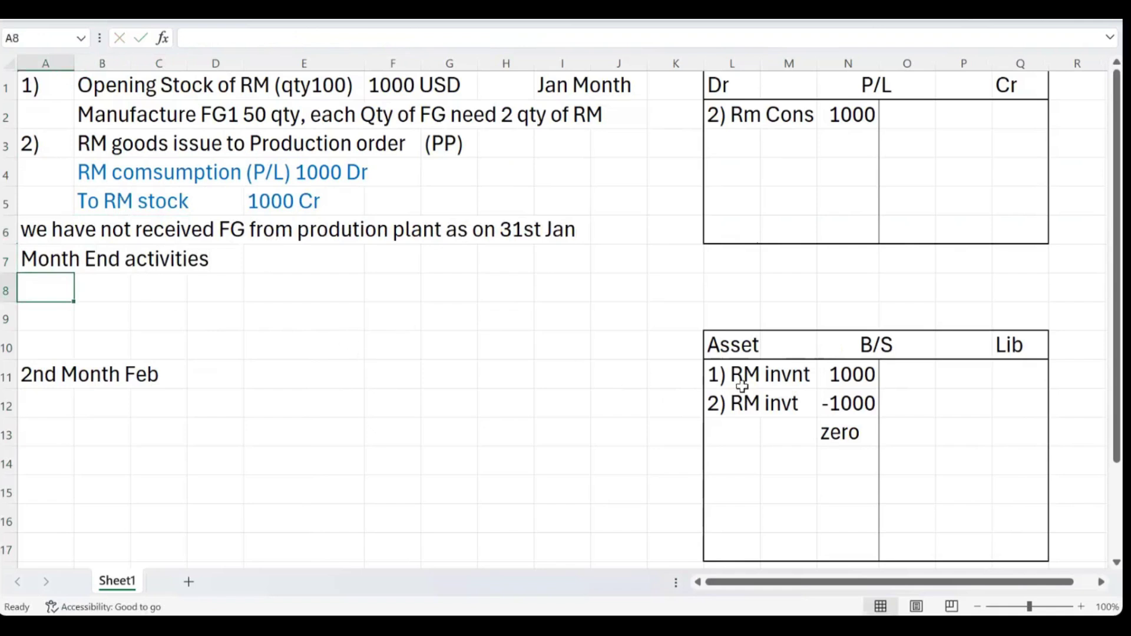
left_click_drag(757, 376, 831, 410)
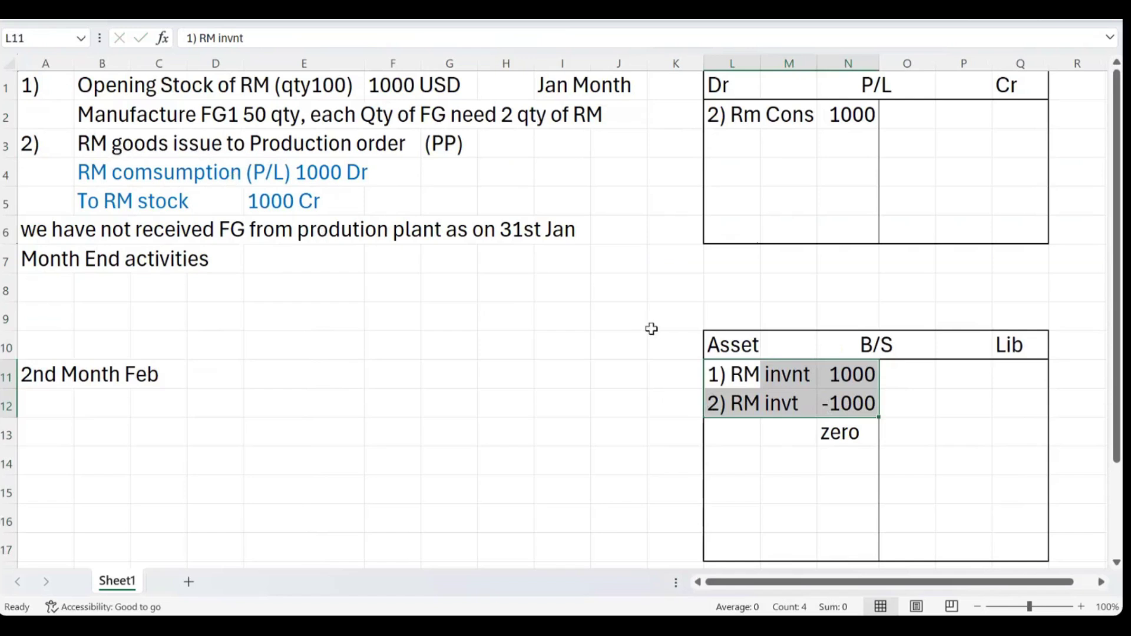
left_click(795, 377)
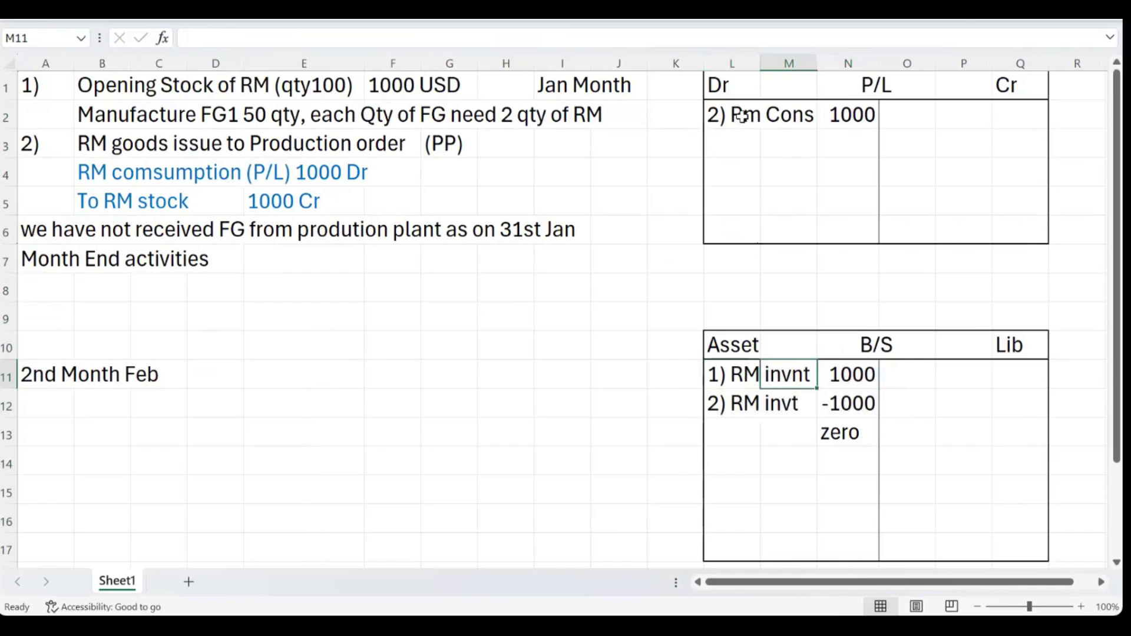
left_click(743, 116)
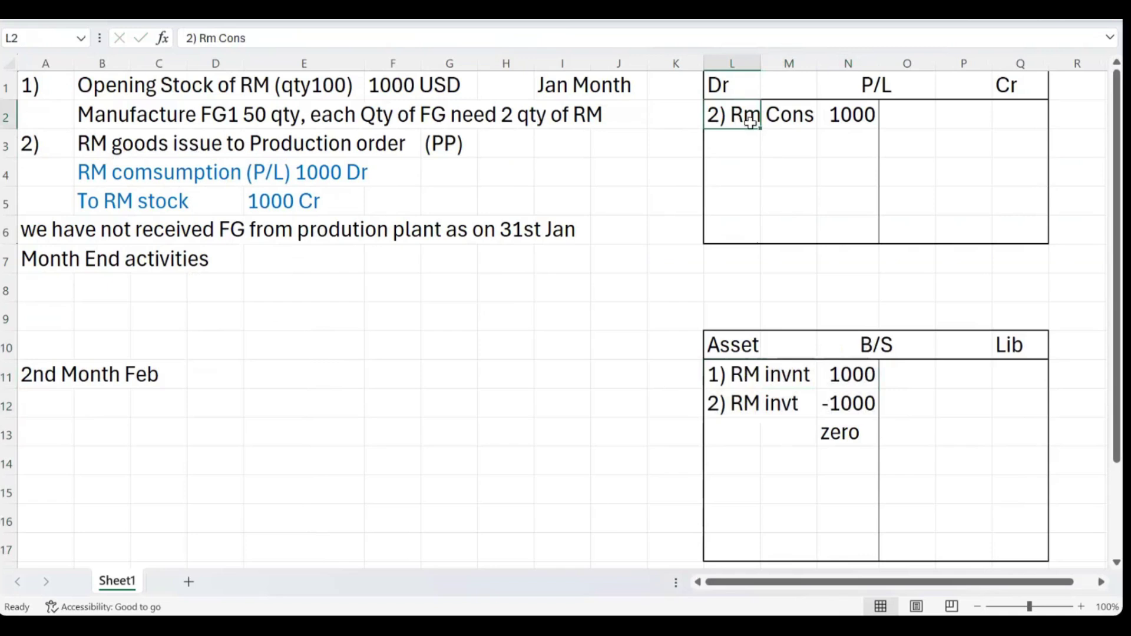
left_click(827, 405)
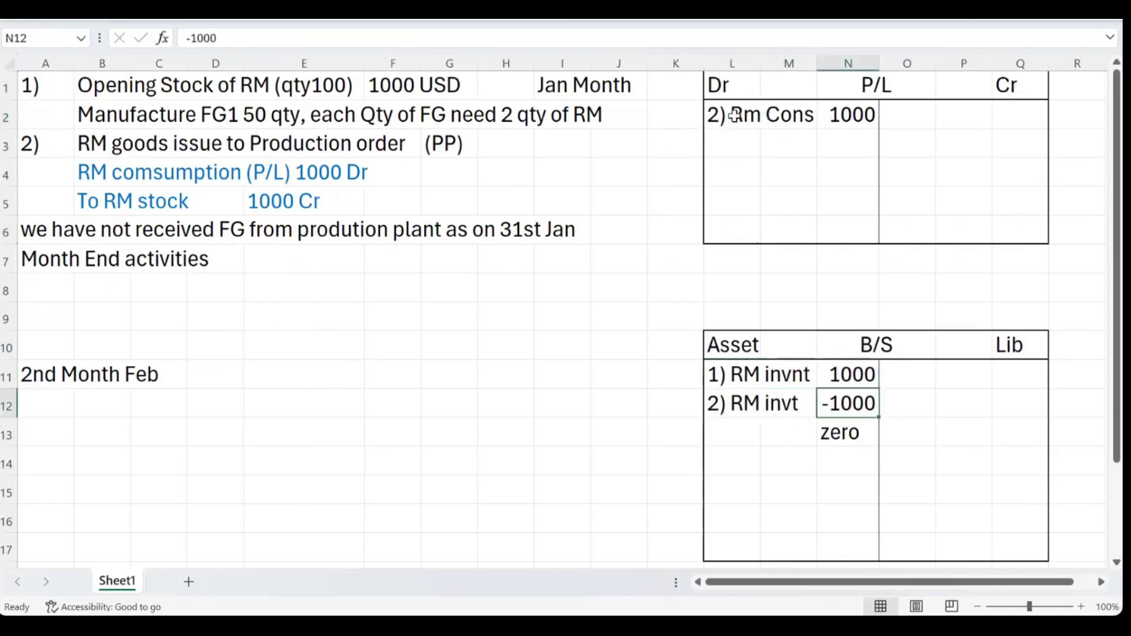
left_click_drag(725, 115, 843, 116)
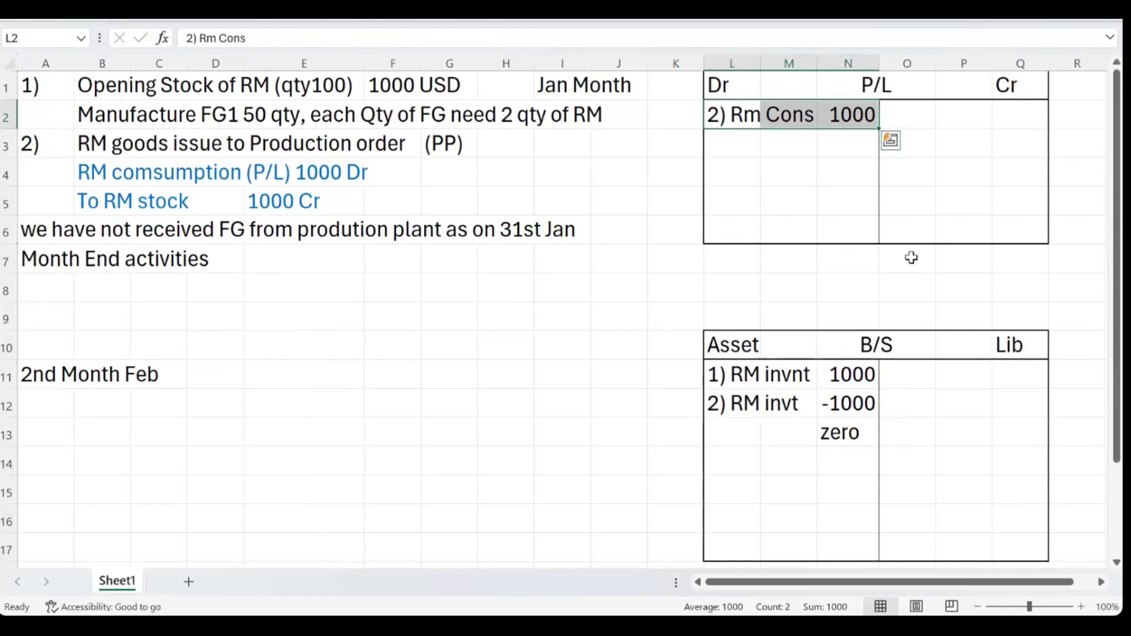
left_click(851, 257)
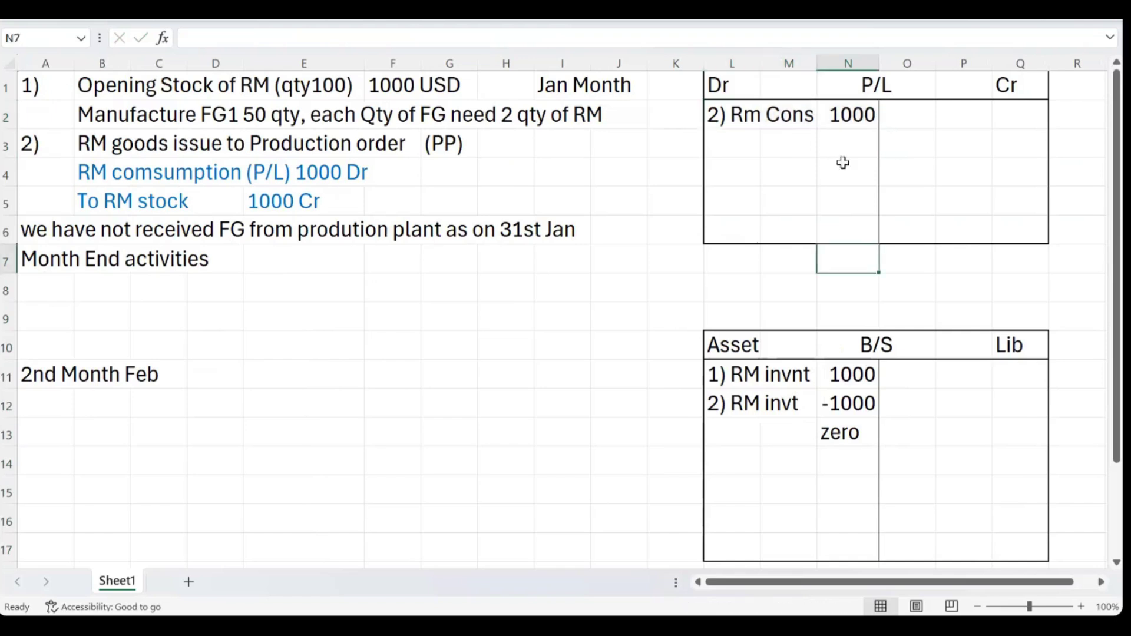
left_click(1018, 250)
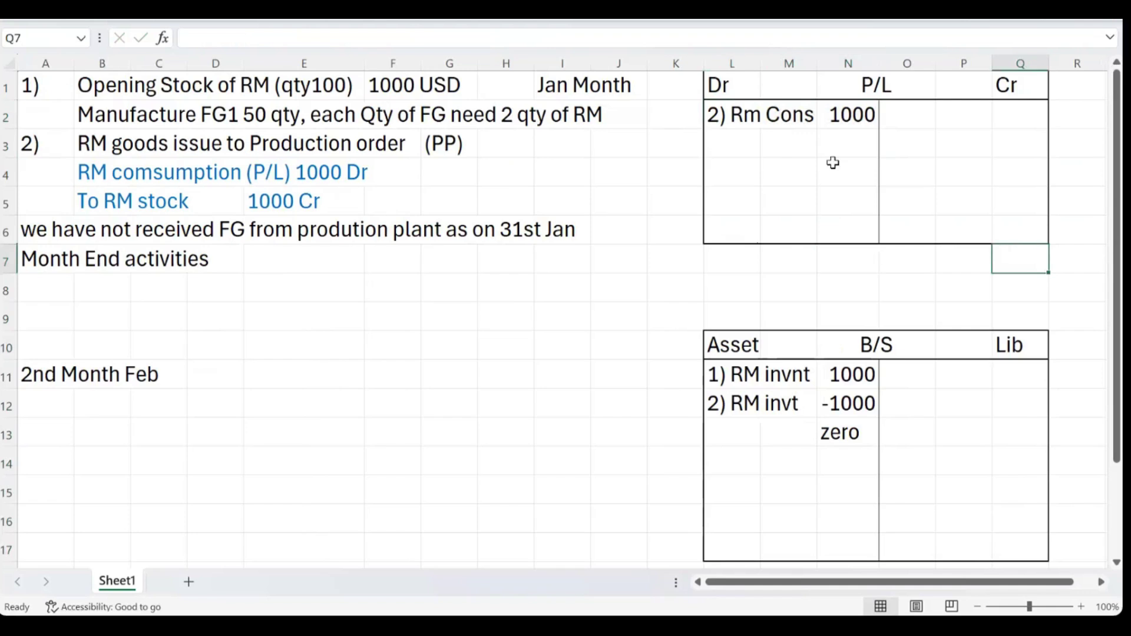
left_click(853, 252)
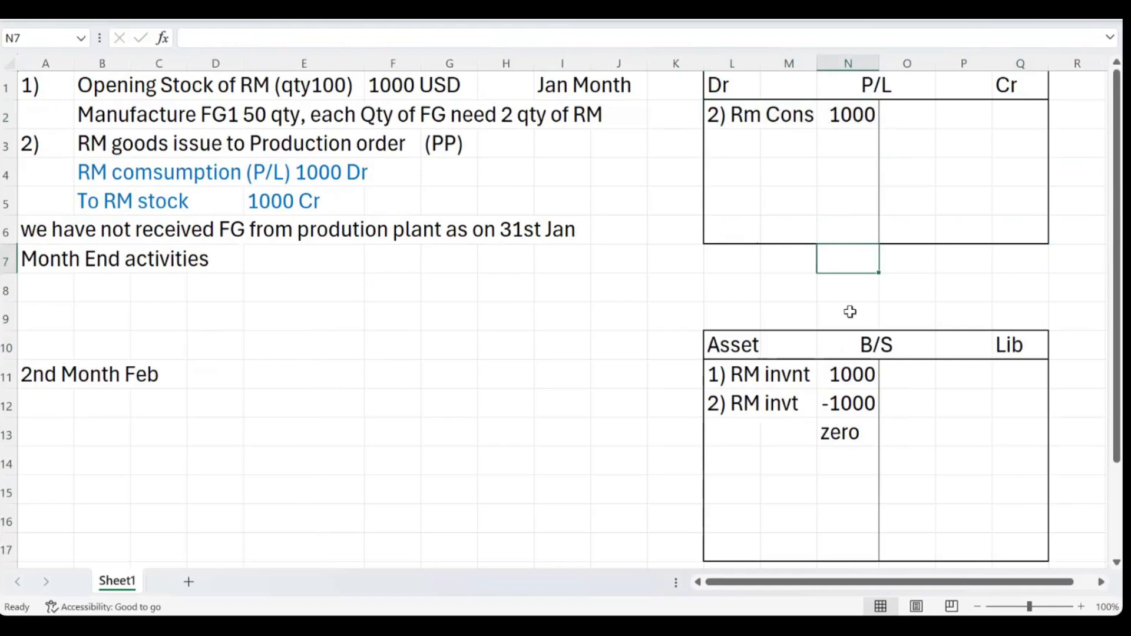
left_click(847, 468)
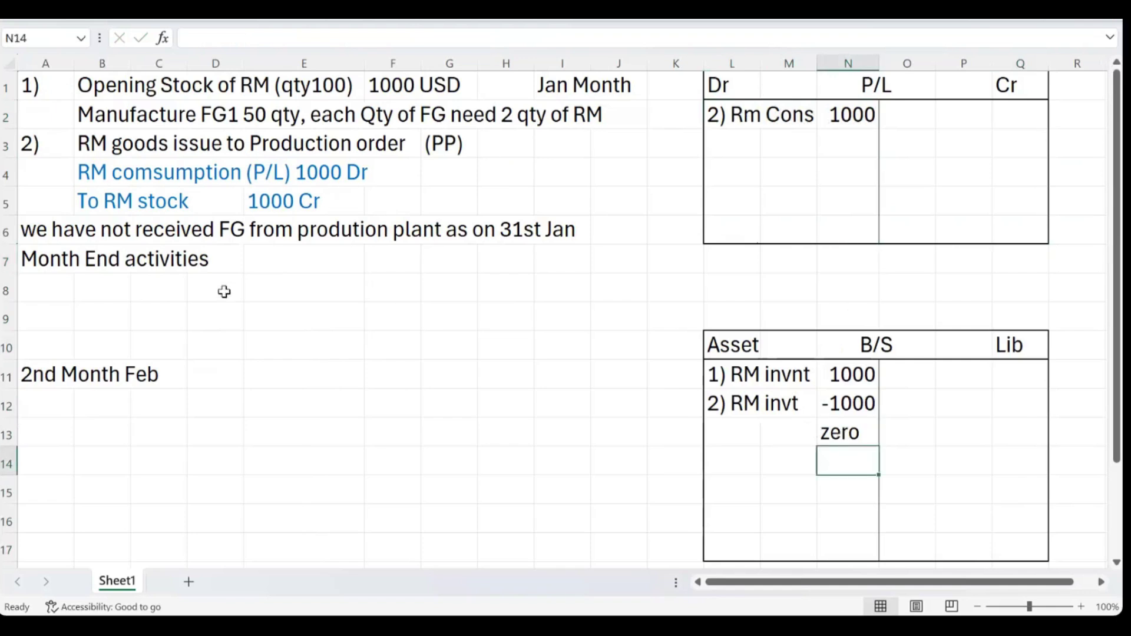
left_click(101, 290)
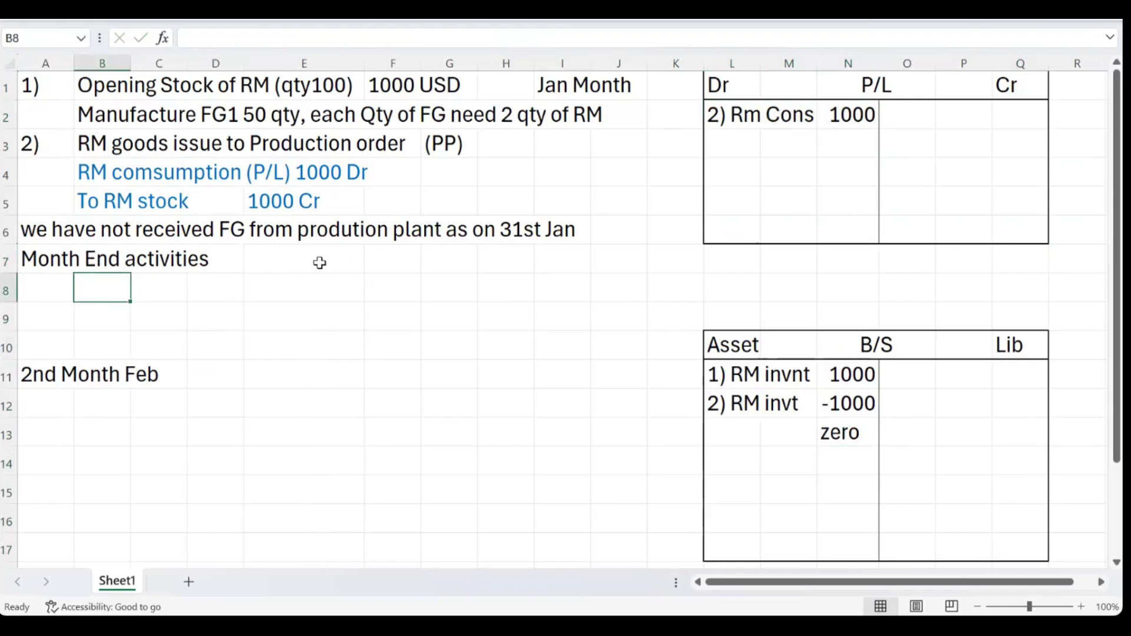
key("Up")
Enter '1. WIP calculation' in E7 beside the Month End activities label.
key("Right")
key("Right")
key("Right")
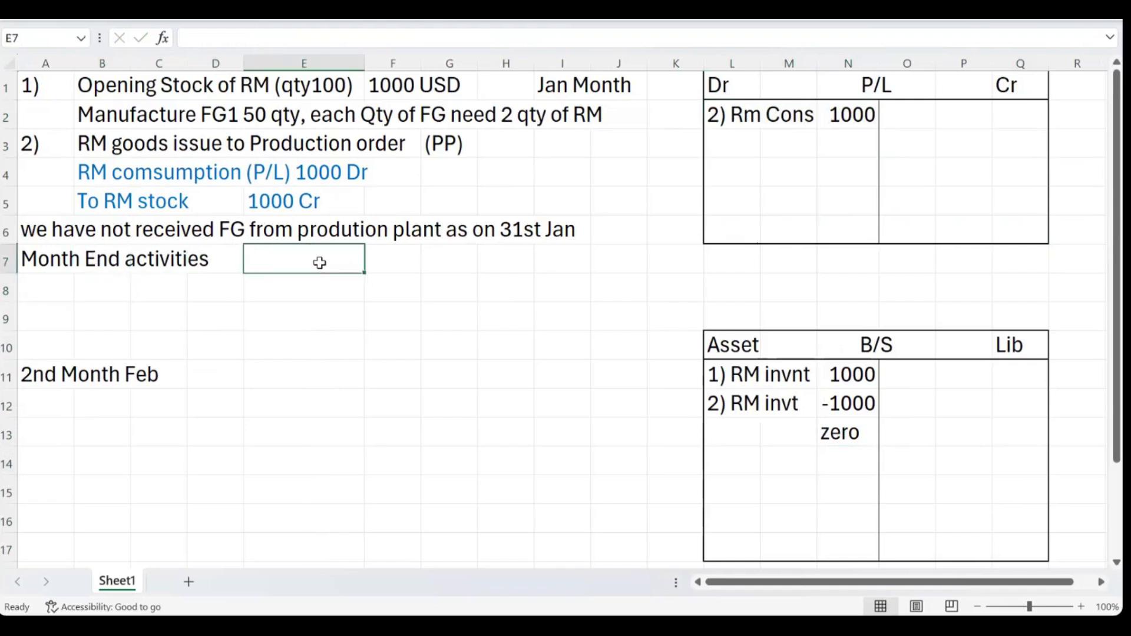
type("1")
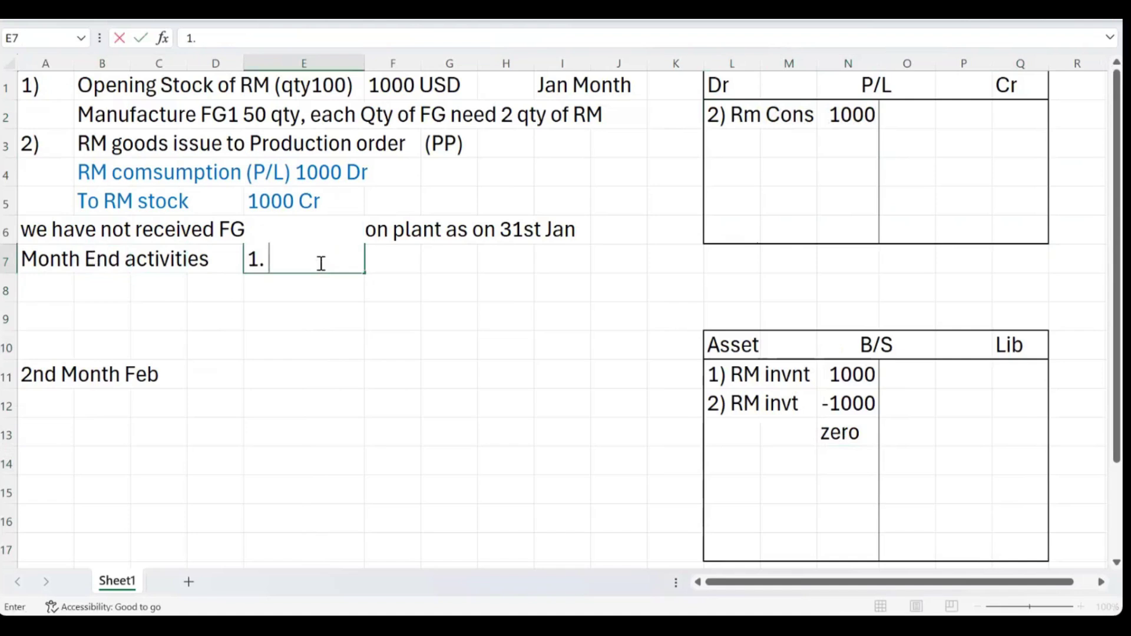
type(". WIP calculation")
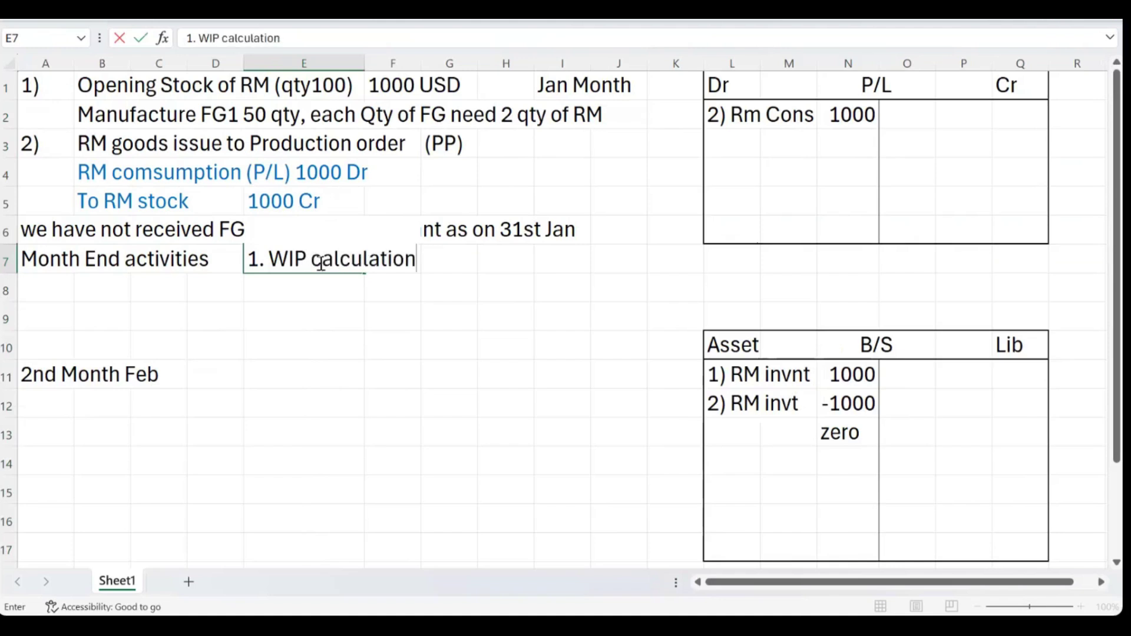
key("Return")
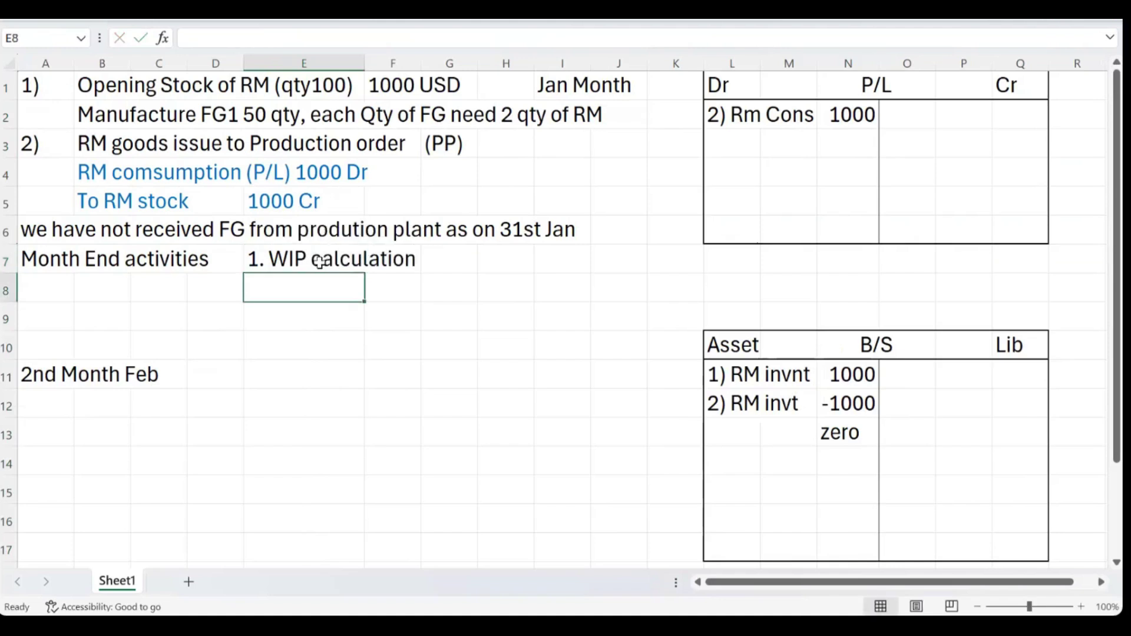
left_click(319, 262)
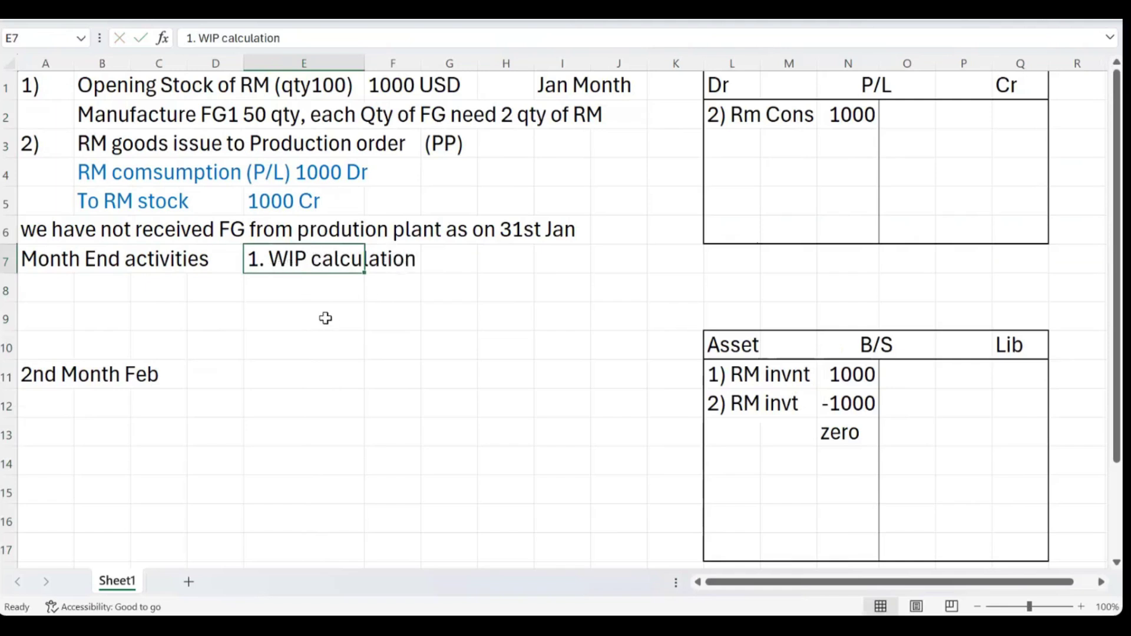
left_click(126, 290)
left_click(116, 288)
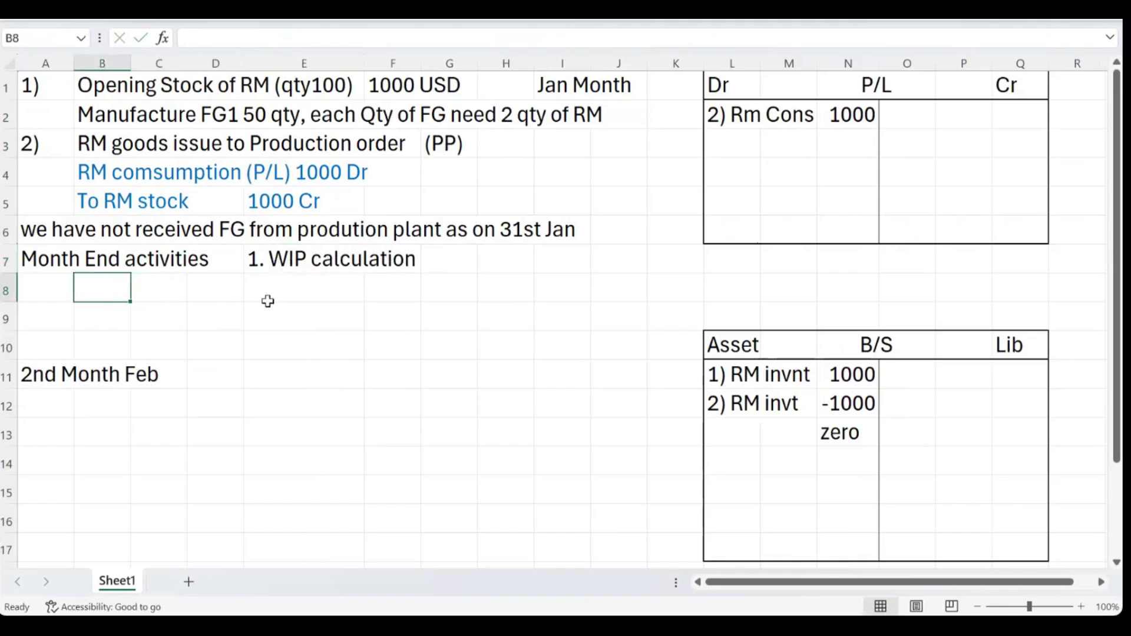
Enter the debit line 'WIP b/s' 1000 Dr in row 8.
type("WIP")
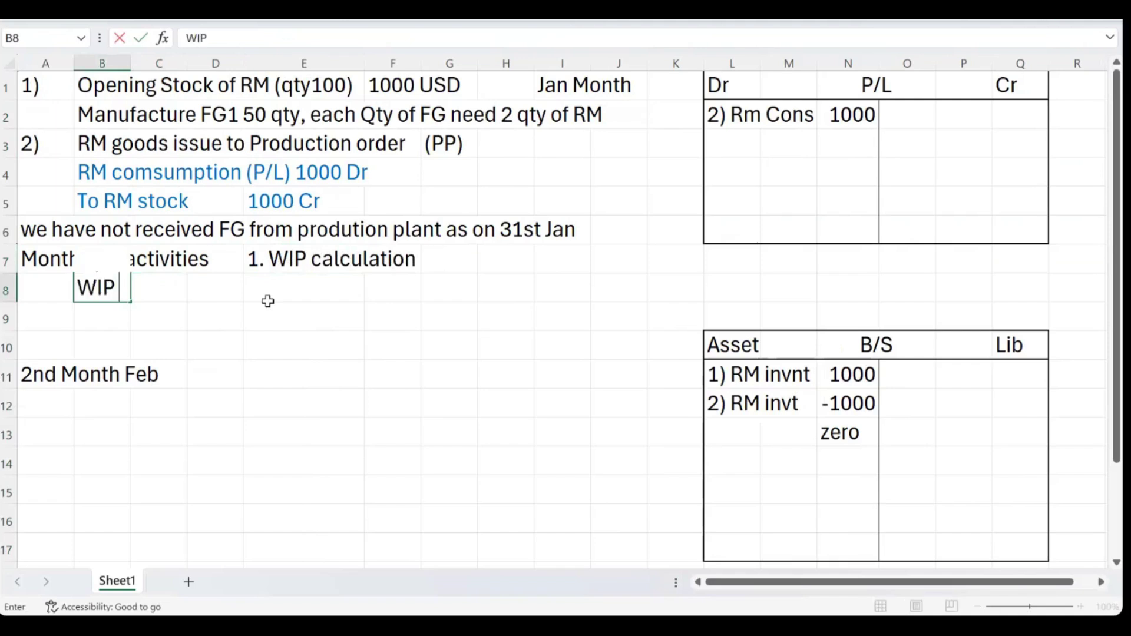
type(" b/S")
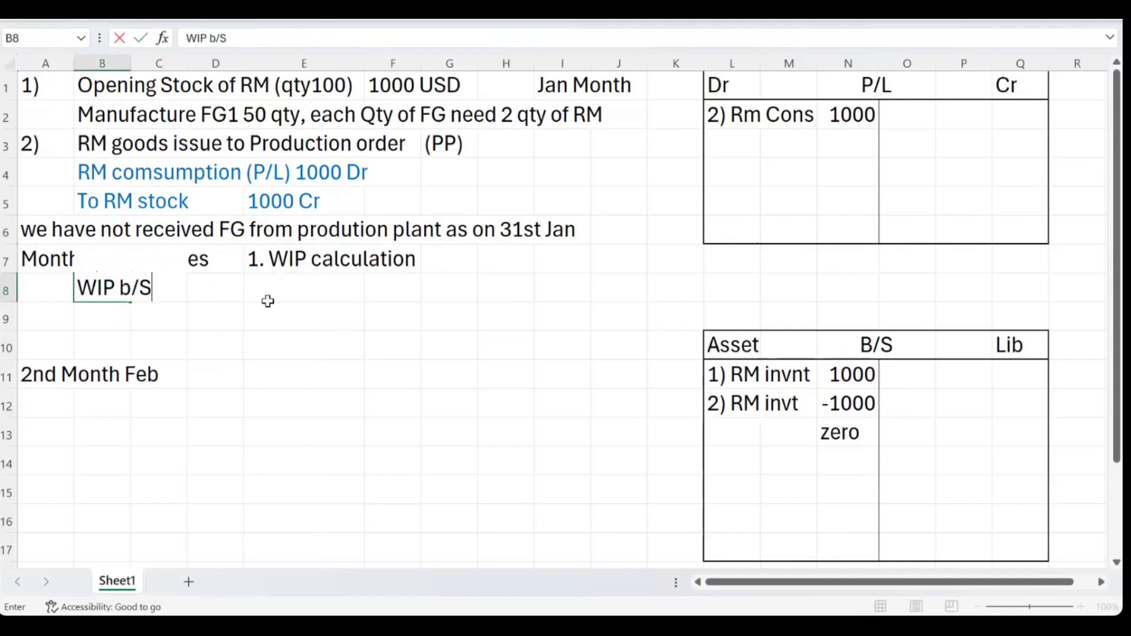
key("BackSpace")
type("s")
key("Tab")
key("Tab")
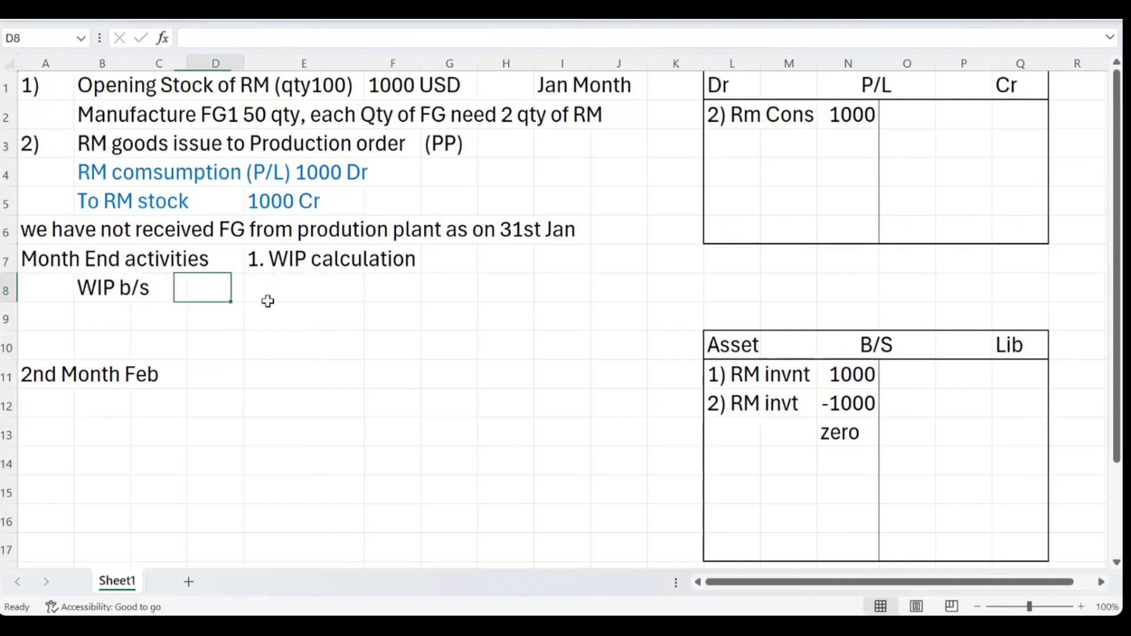
type("1000")
key("Tab")
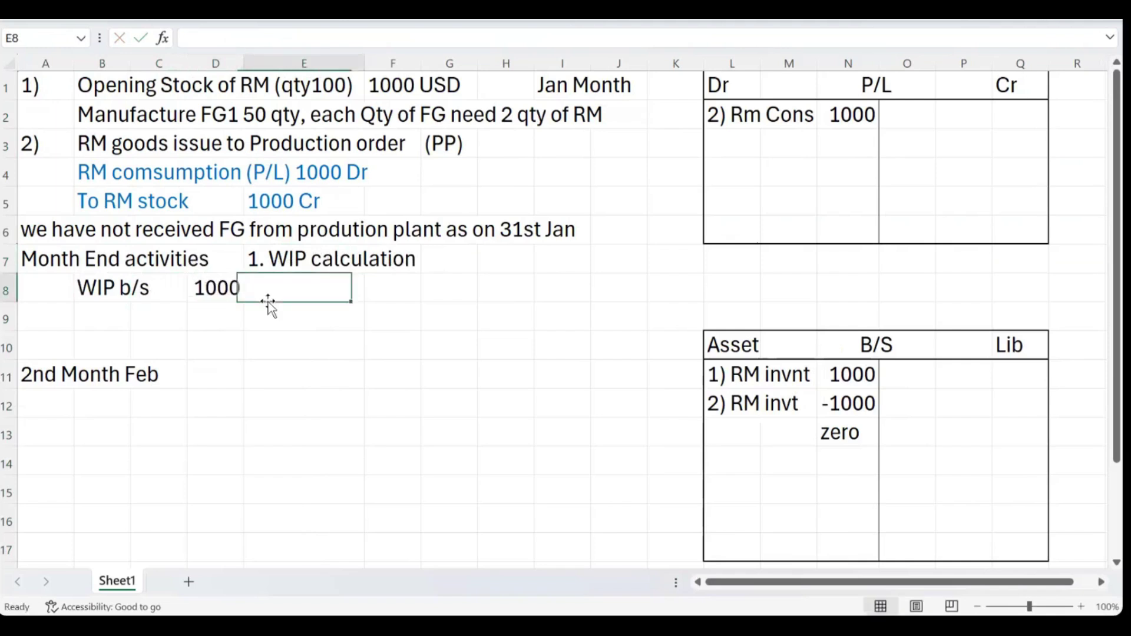
type("Dr")
key("Return")
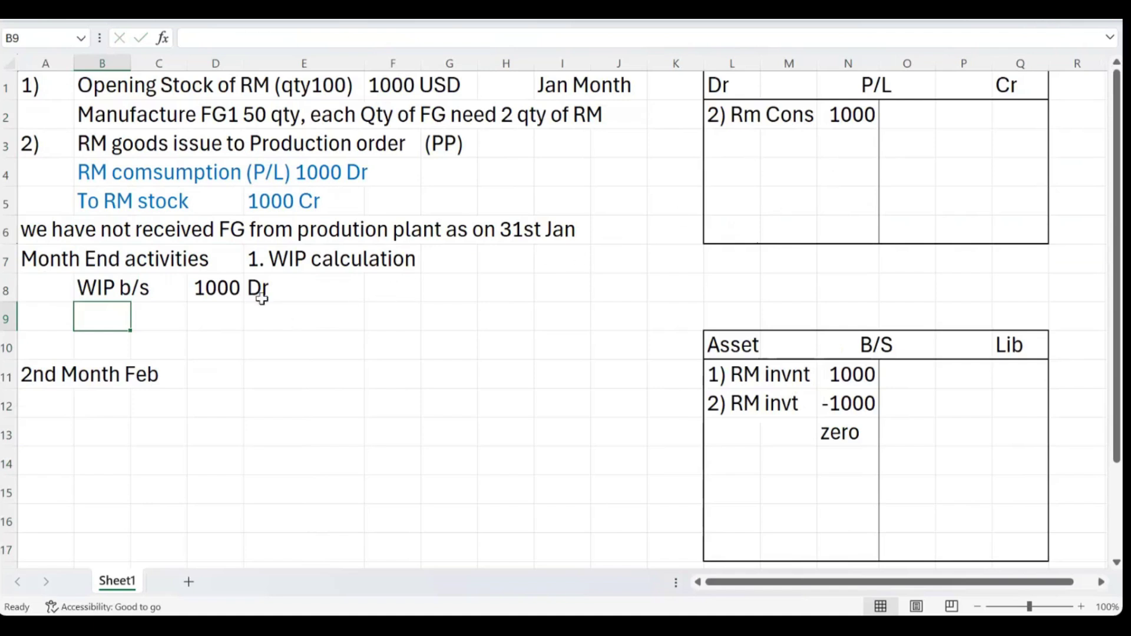
Add the credit line 'To WIP (p/L)' in B9 below the debit line.
left_click(109, 289)
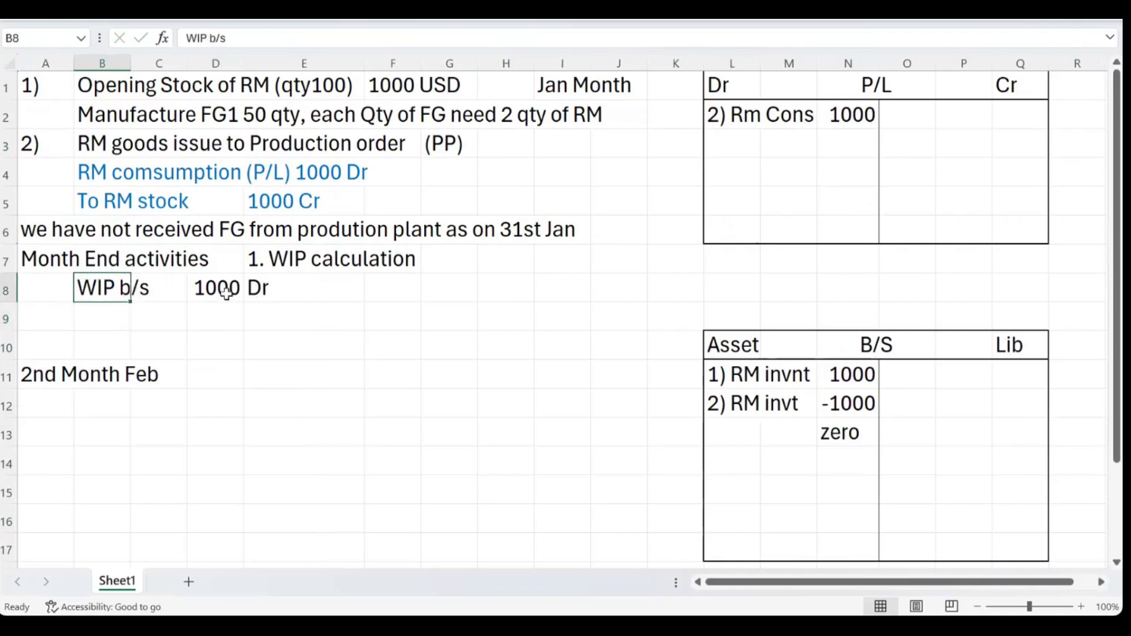
left_click(255, 288)
left_click(112, 311)
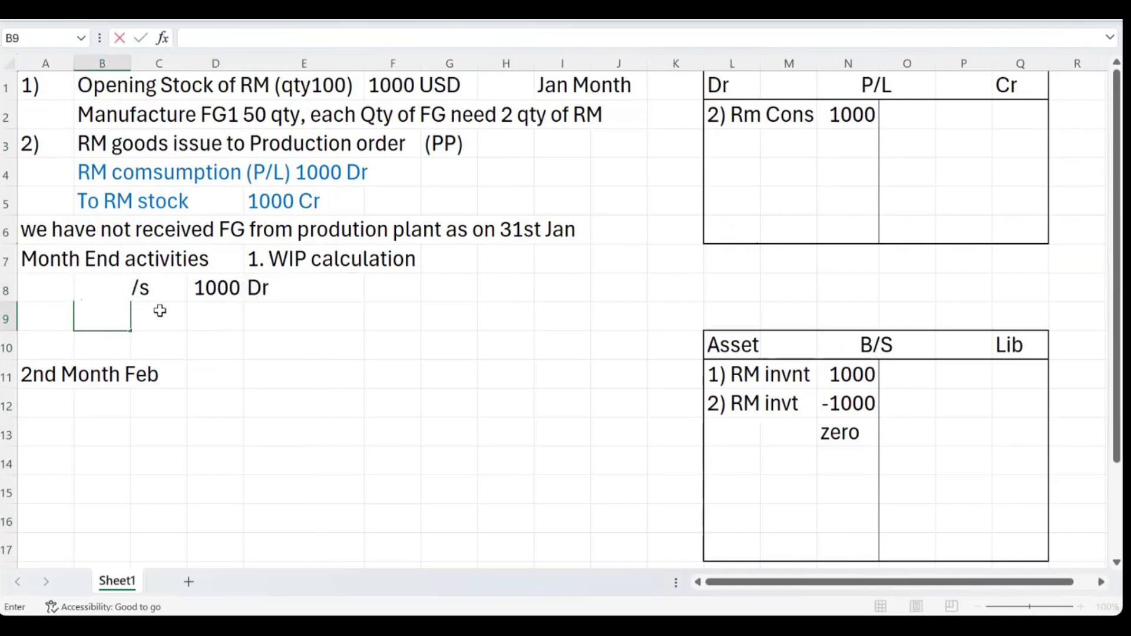
type("To WI")
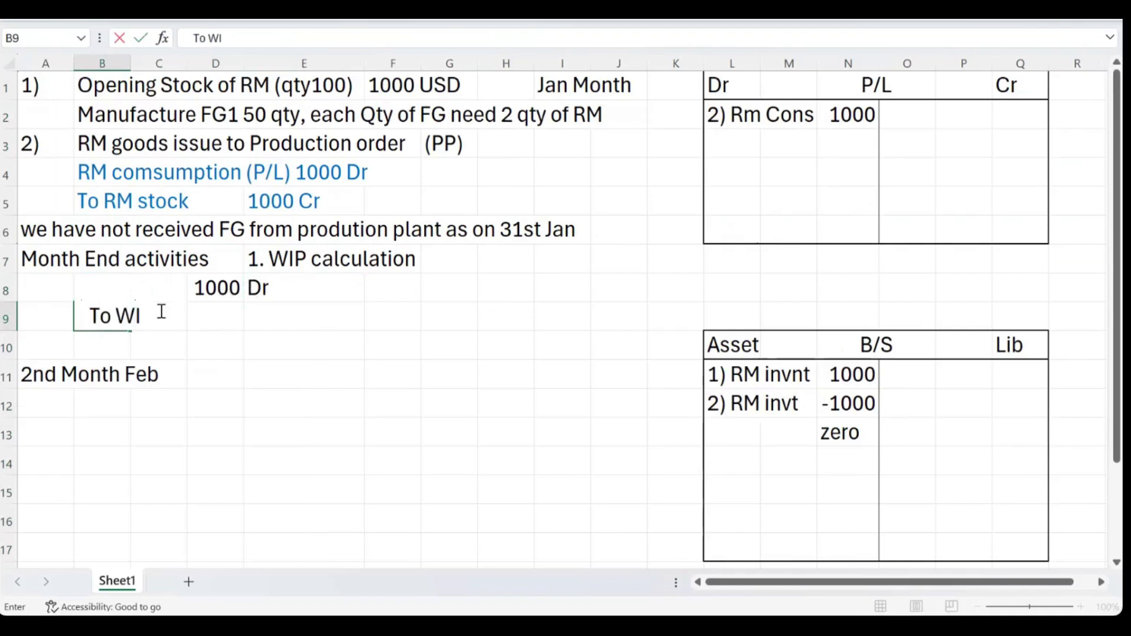
type("P (p/l")
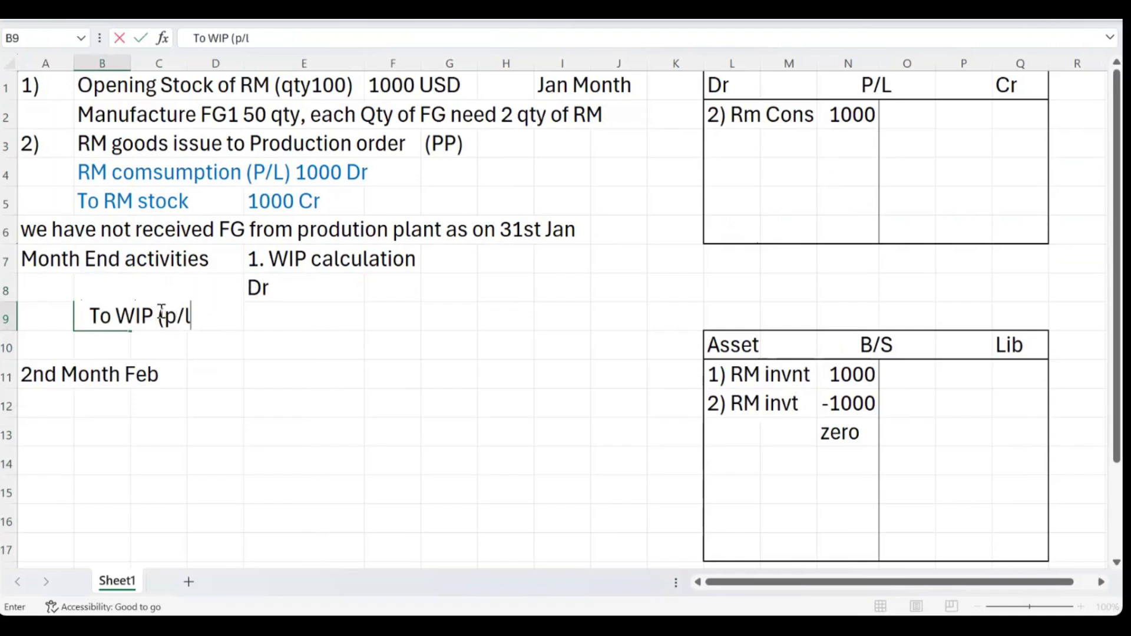
key("BackSpace")
type("L)")
key("Return")
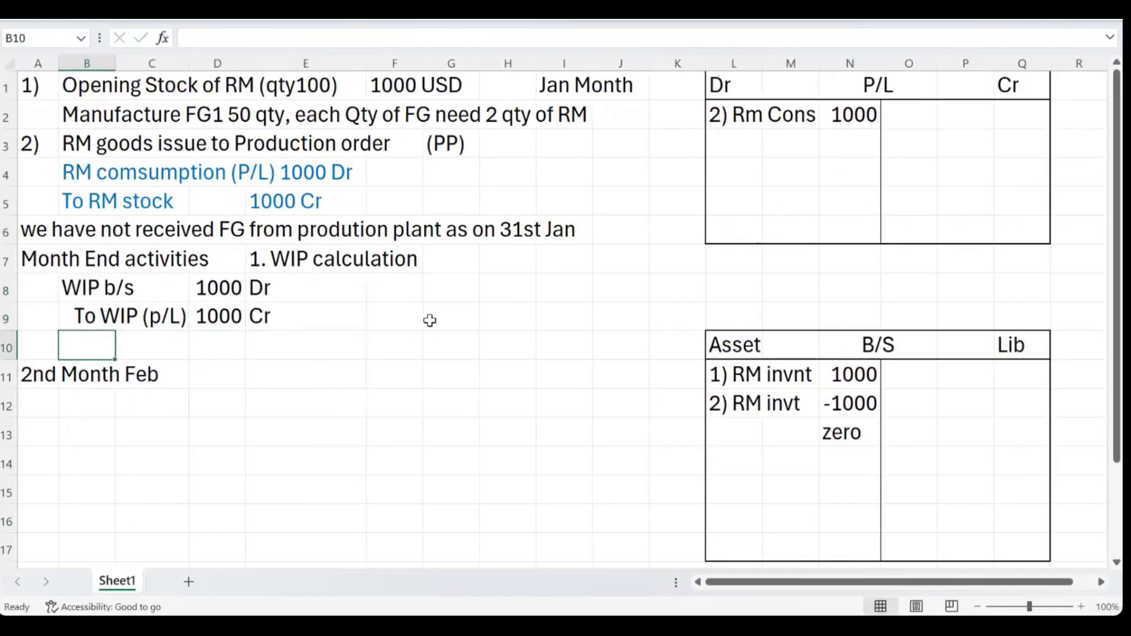
Label the WIP entry as item 3) in cell A8.
left_click(339, 339)
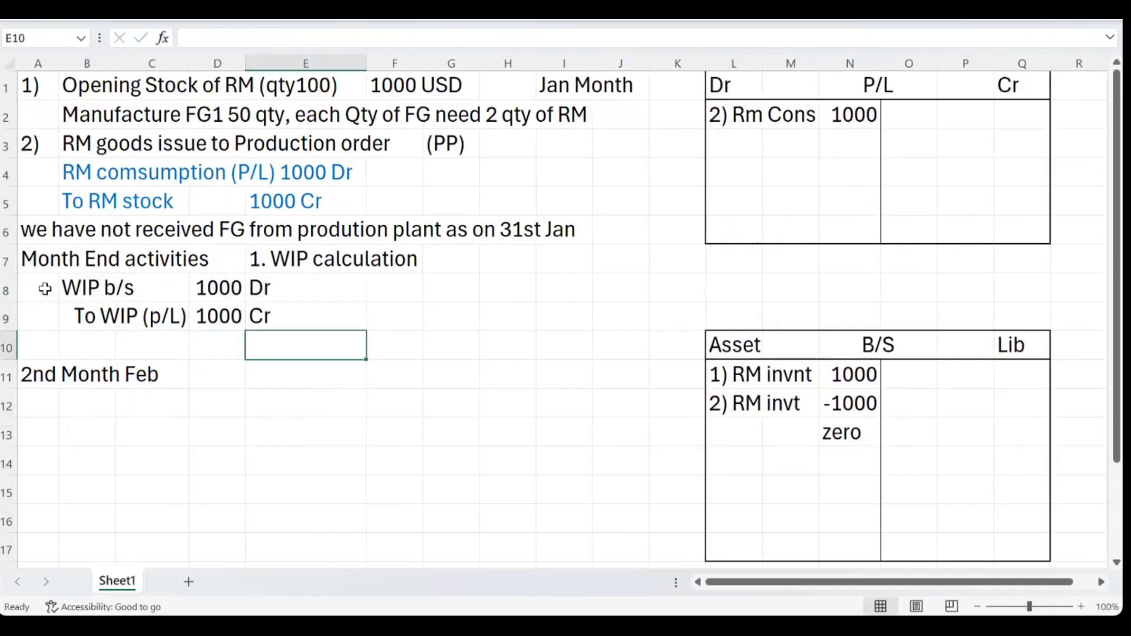
left_click(43, 288)
type("3")
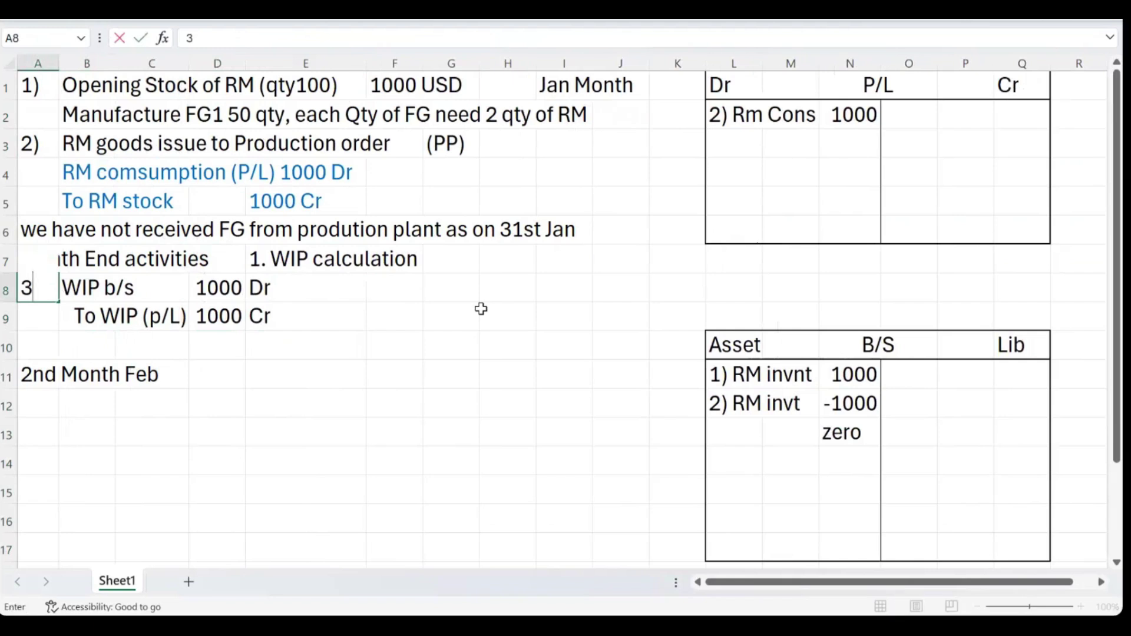
type(")")
key("Return")
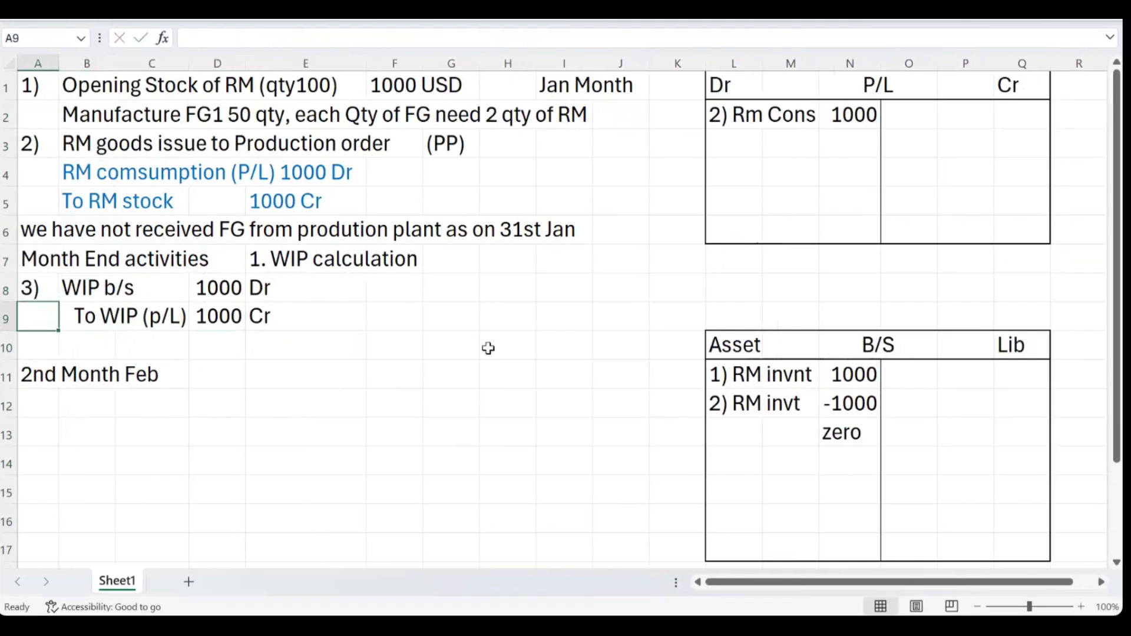
left_click(451, 326)
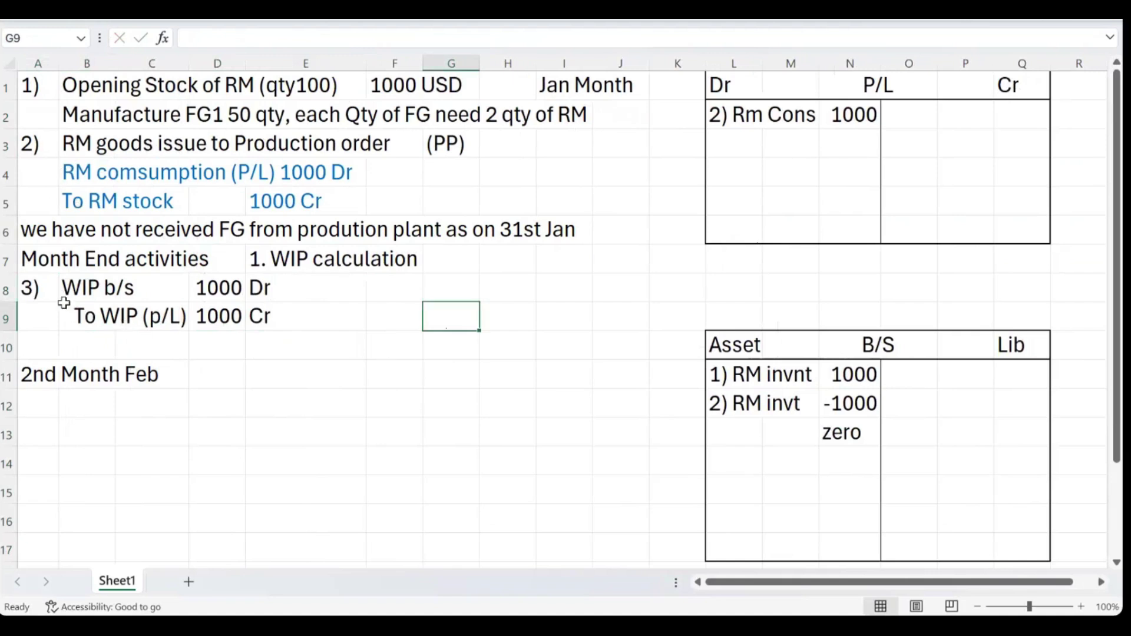
Colour the WIP b/s and To WIP (p/L) lines (B8:E9) blue.
left_click_drag(78, 290, 353, 318)
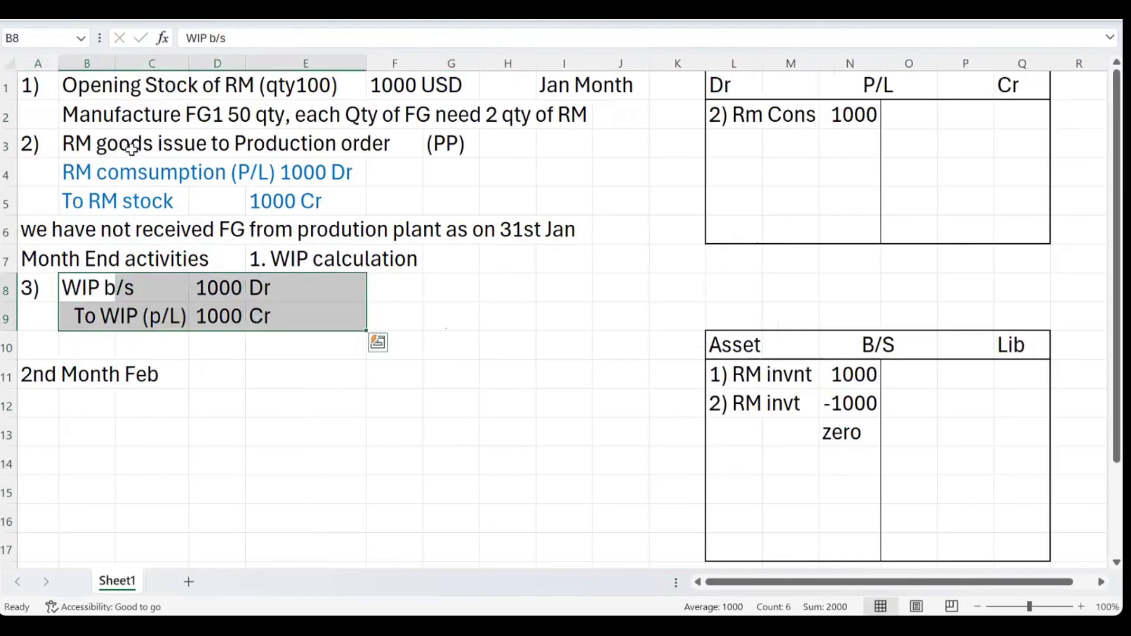
left_click(126, 172)
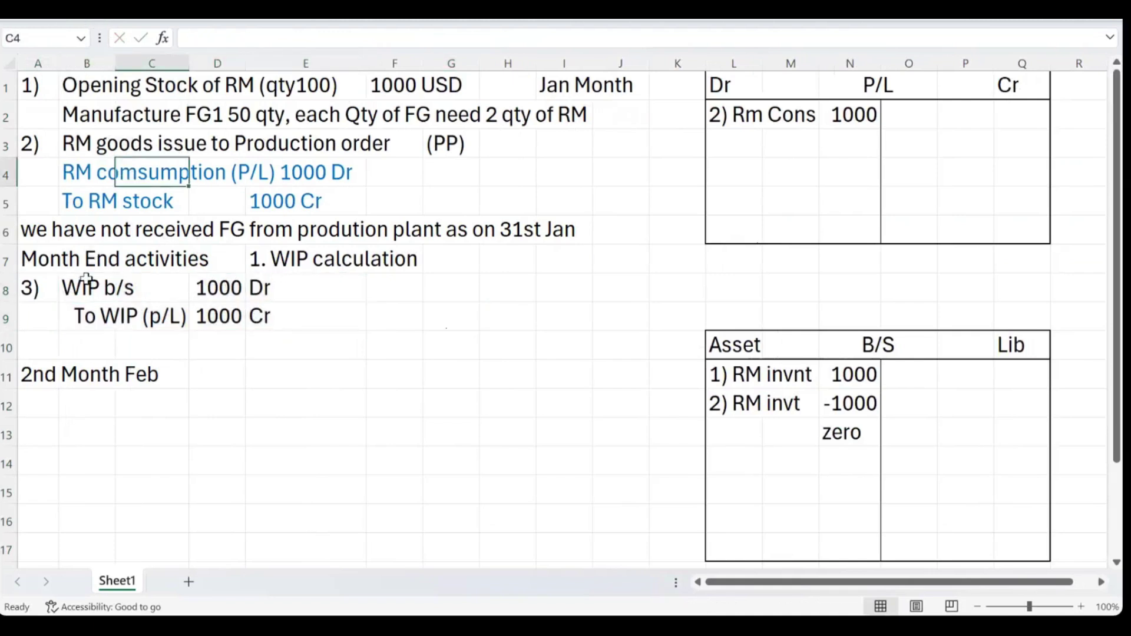
left_click_drag(88, 285, 261, 318)
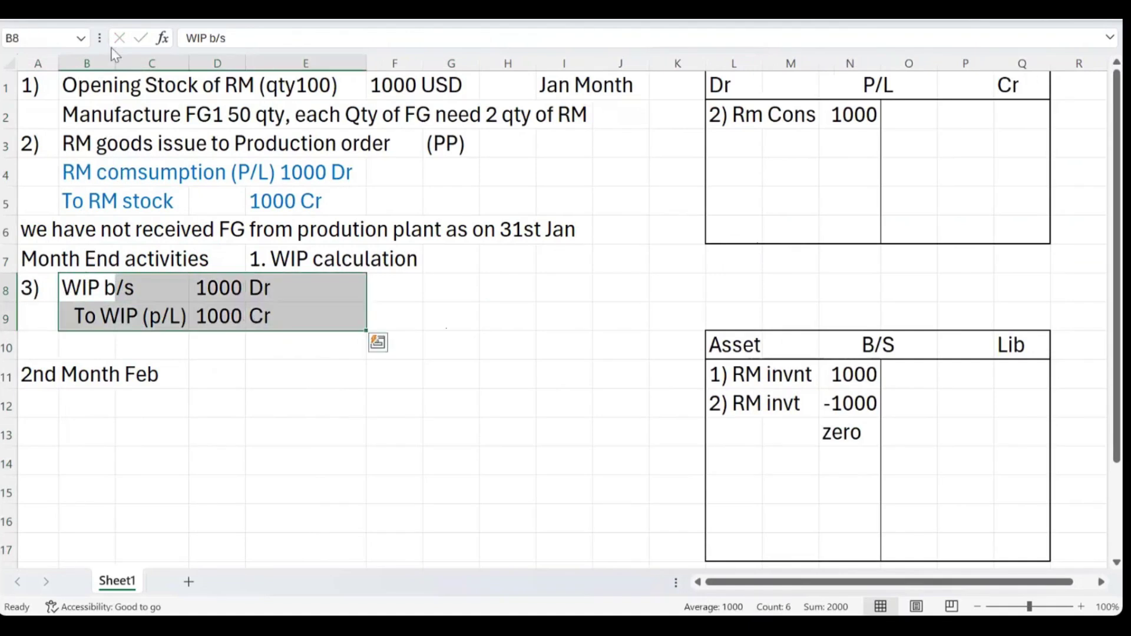
left_click(64, 20)
left_click(270, 71)
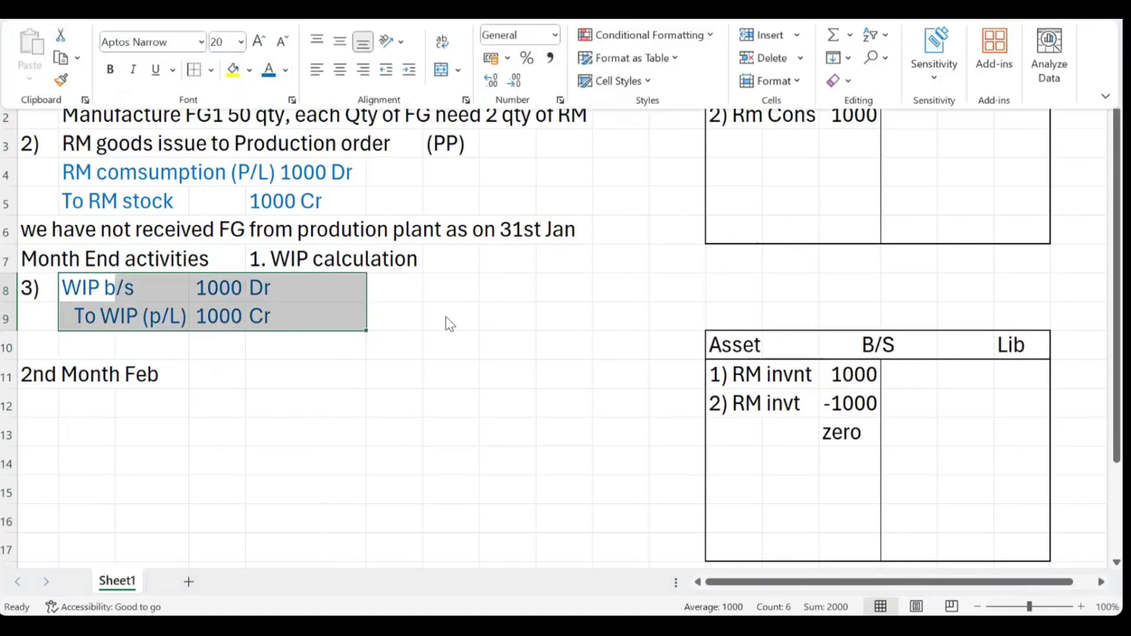
left_click(507, 320)
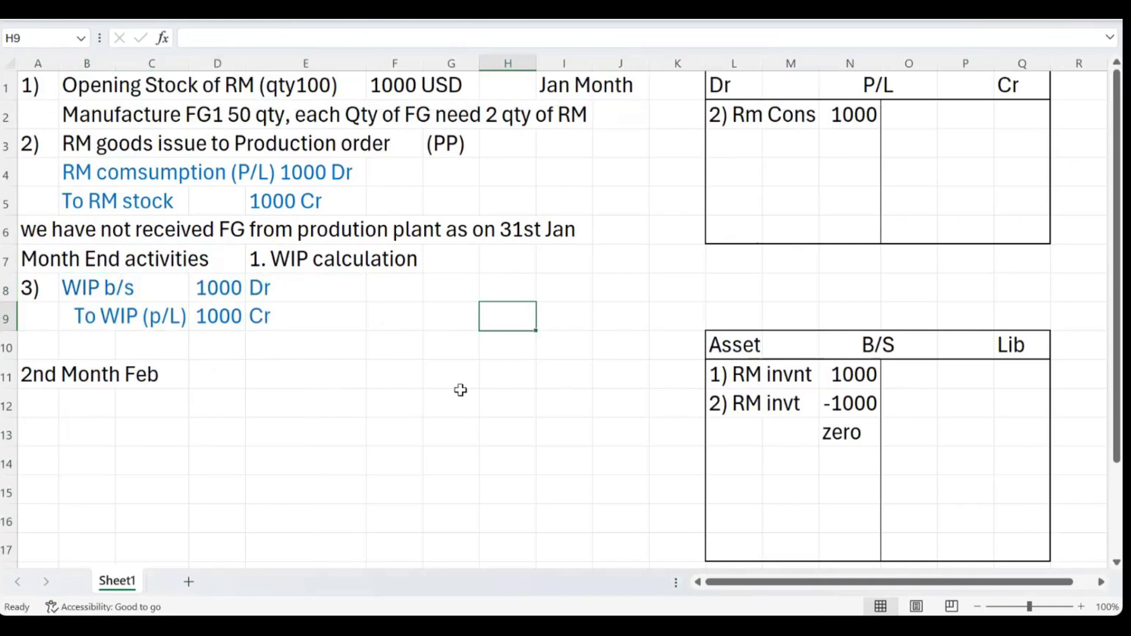
Apply the same blue to the Opening Stock of RM heading in B1:E1.
left_click_drag(65, 88, 265, 93)
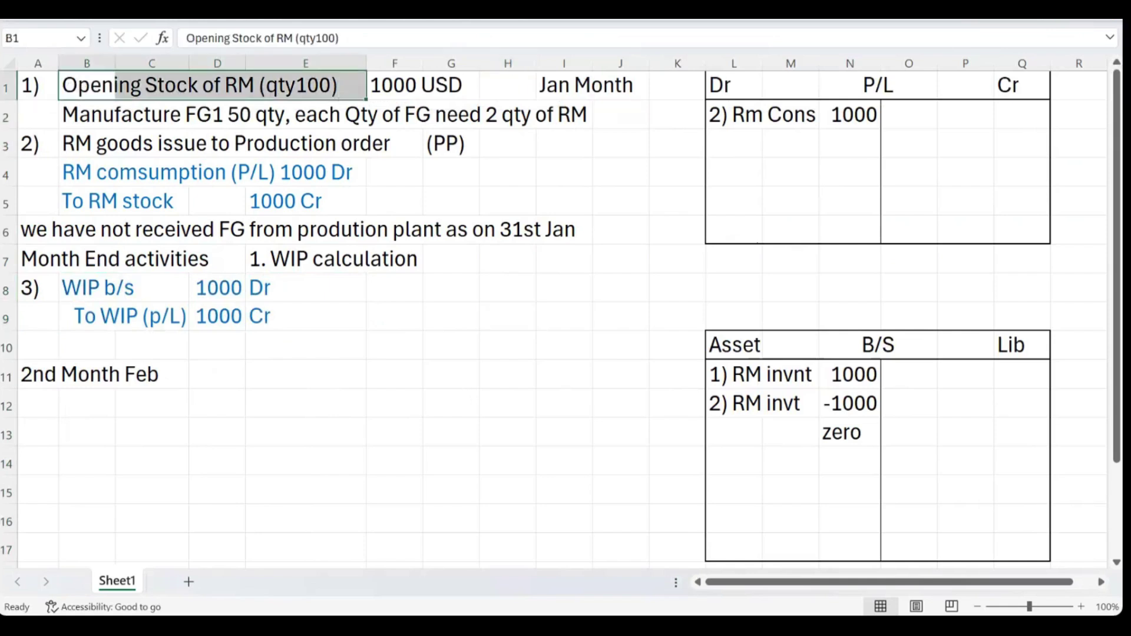
left_click(88, 20)
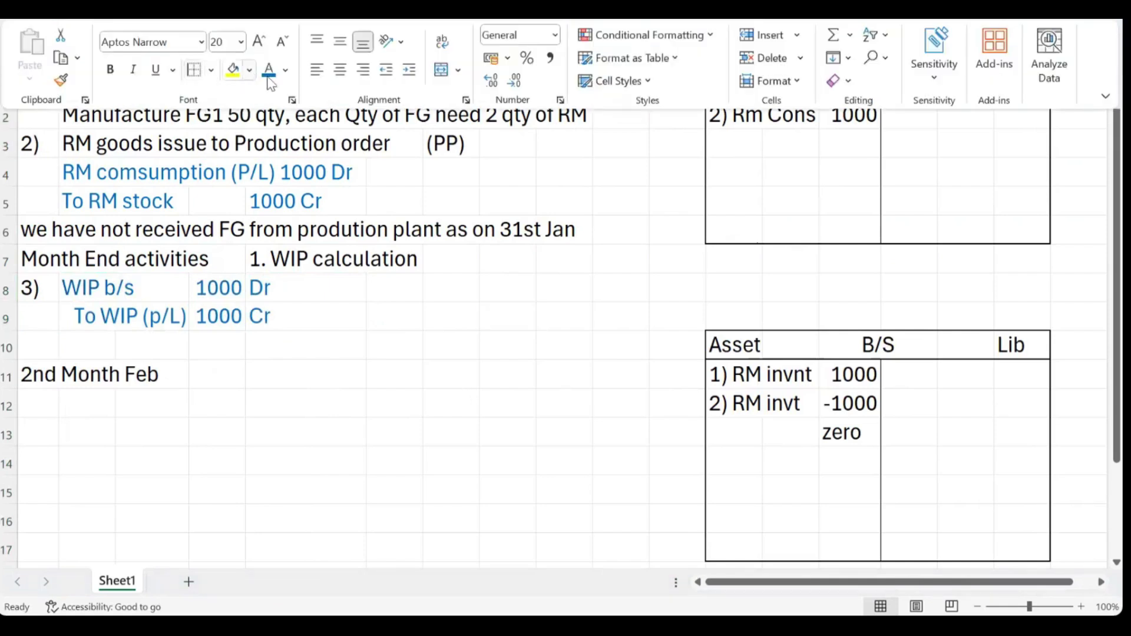
left_click(334, 354)
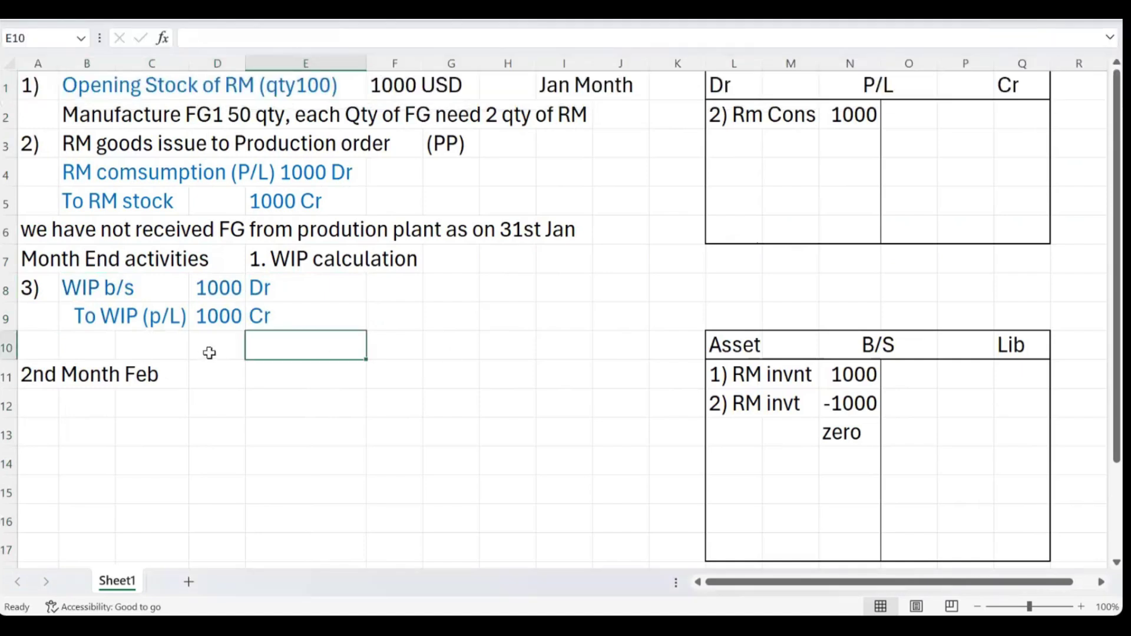
left_click(98, 289)
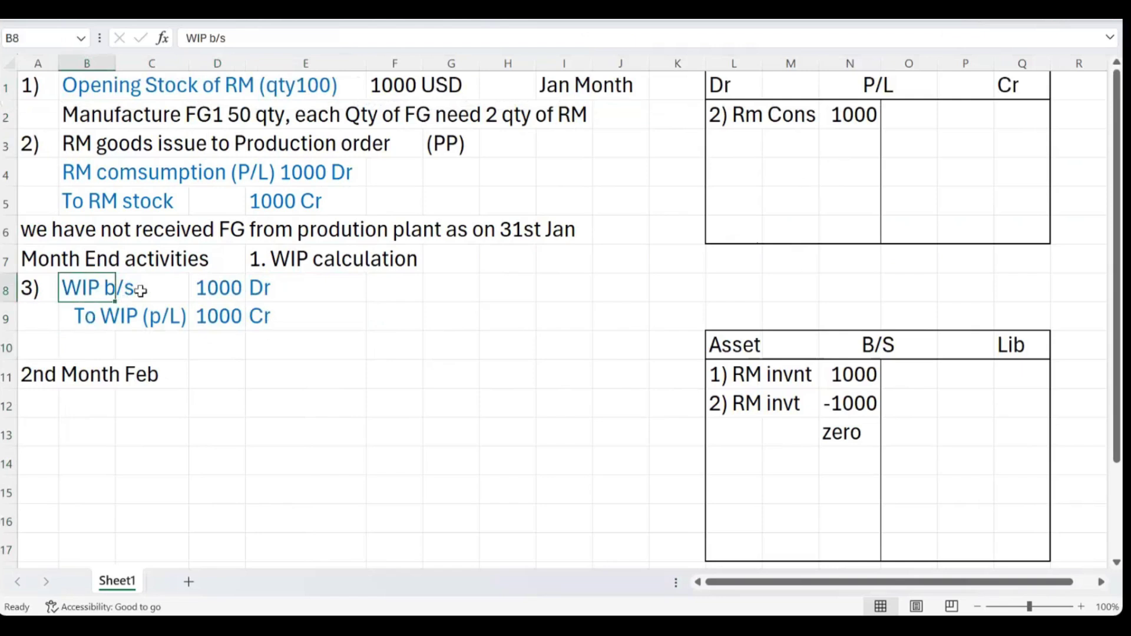
Replace 'zero' with the number 0 as the B/S raw-material total.
left_click(140, 290)
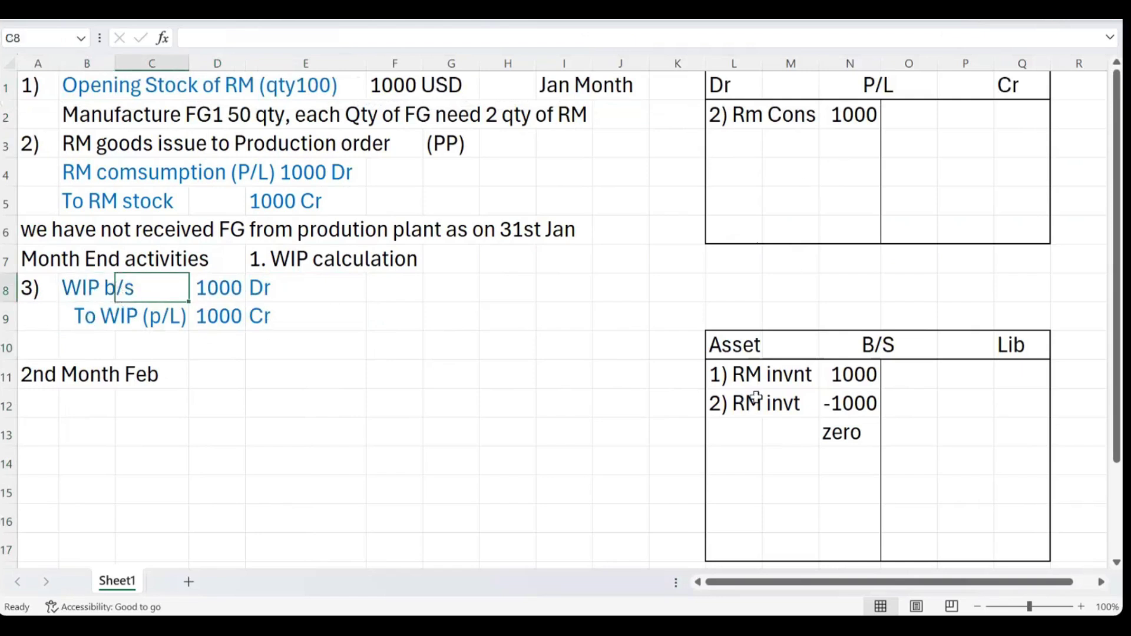
left_click(756, 398)
left_click(746, 374)
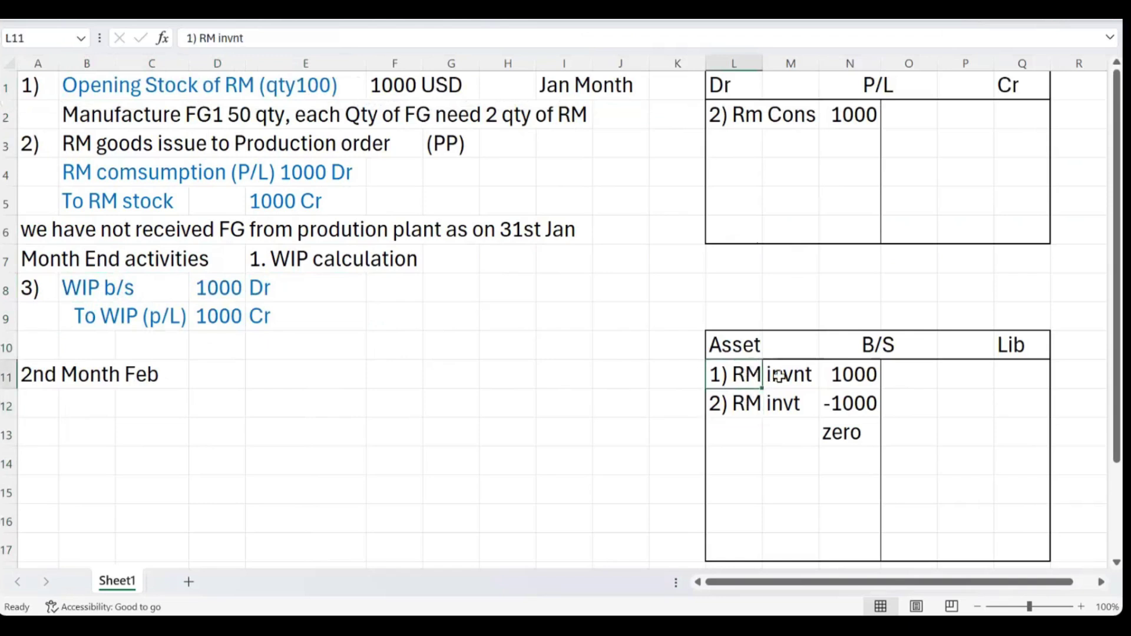
left_click(747, 458)
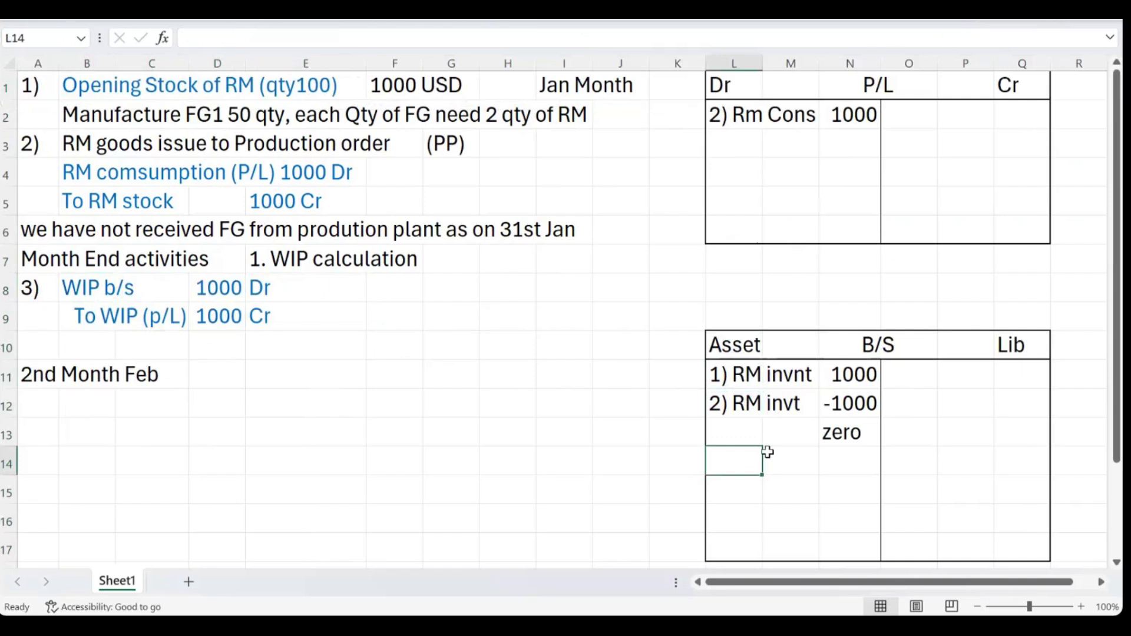
key("Up")
key("Right")
key("Right")
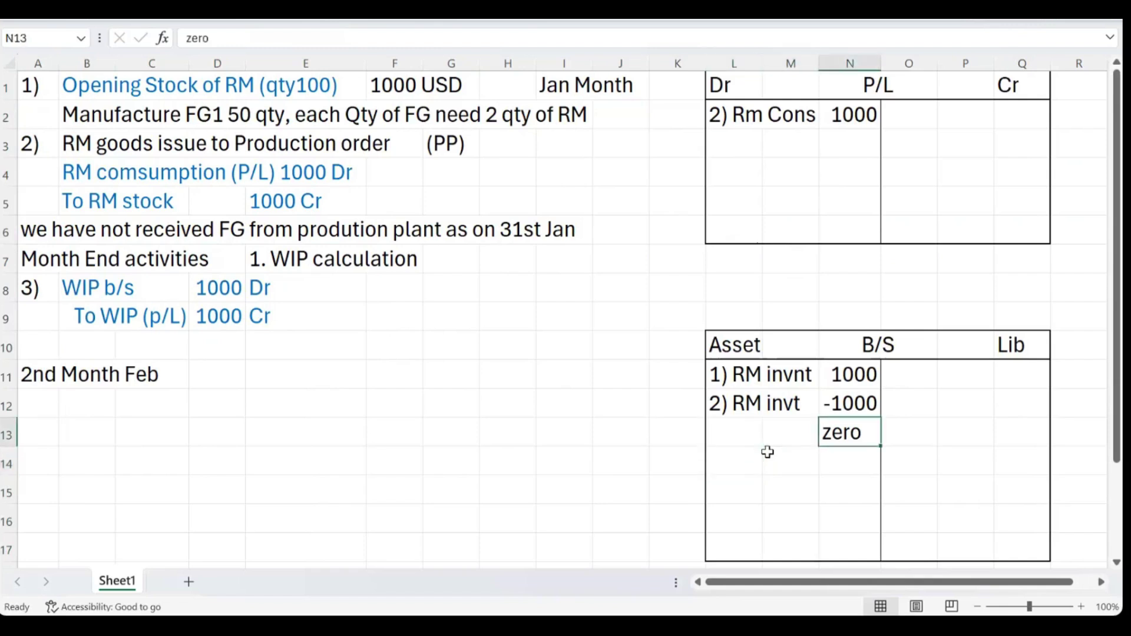
type("0")
key("Return")
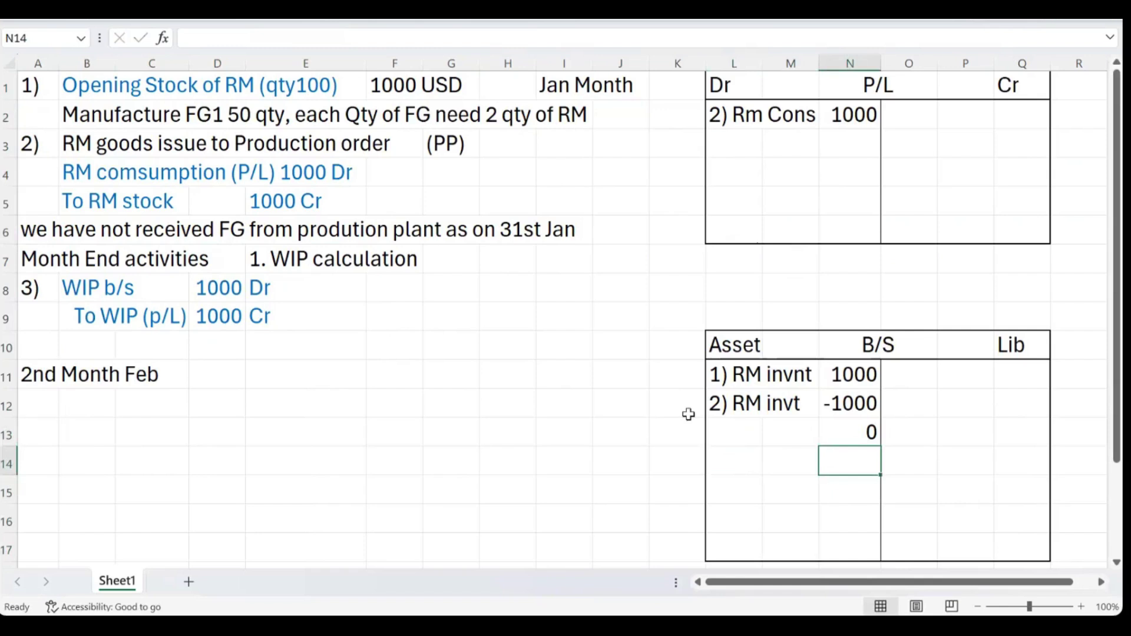
Add a B/S asset line 'WIP' with an amount of 1000.
key("Left")
key("Left")
type("WIP")
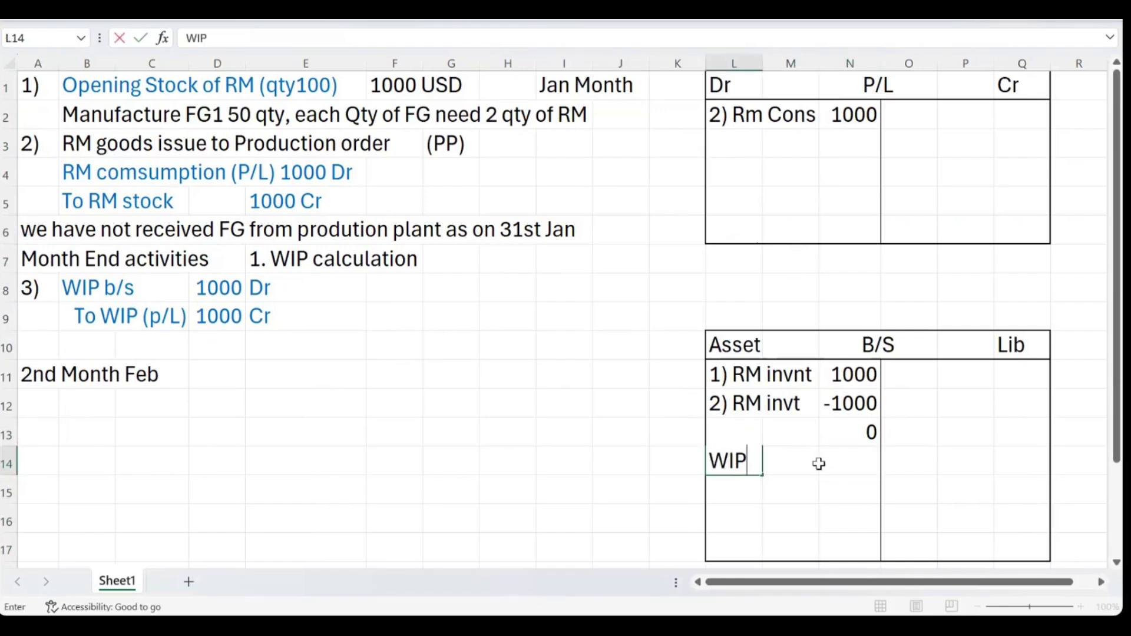
left_click(820, 464)
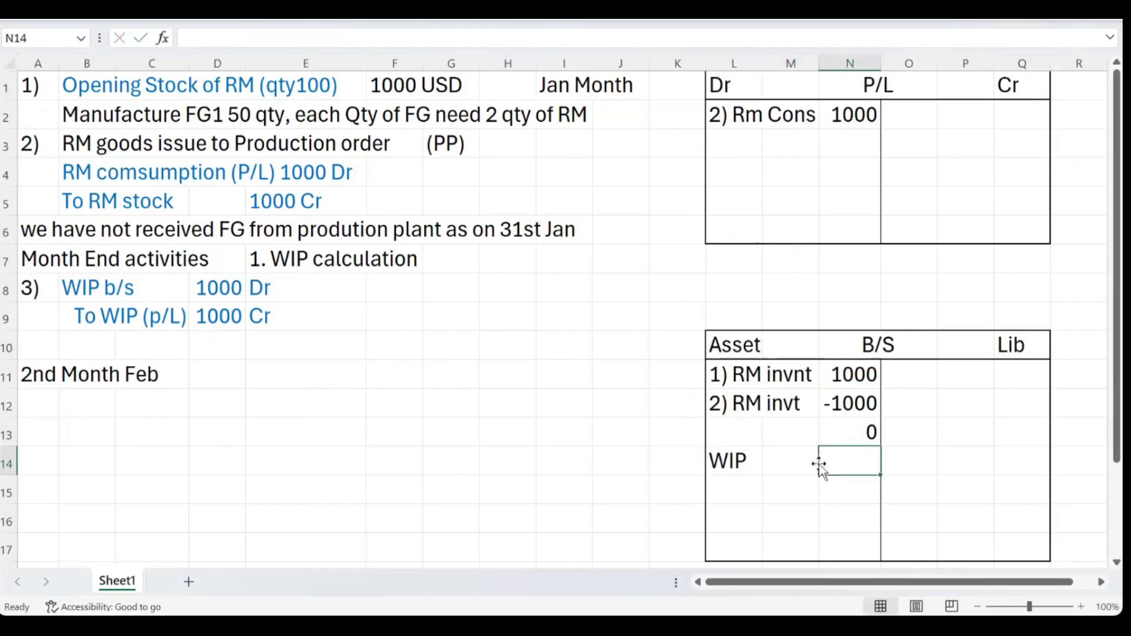
type("1000")
key("Tab")
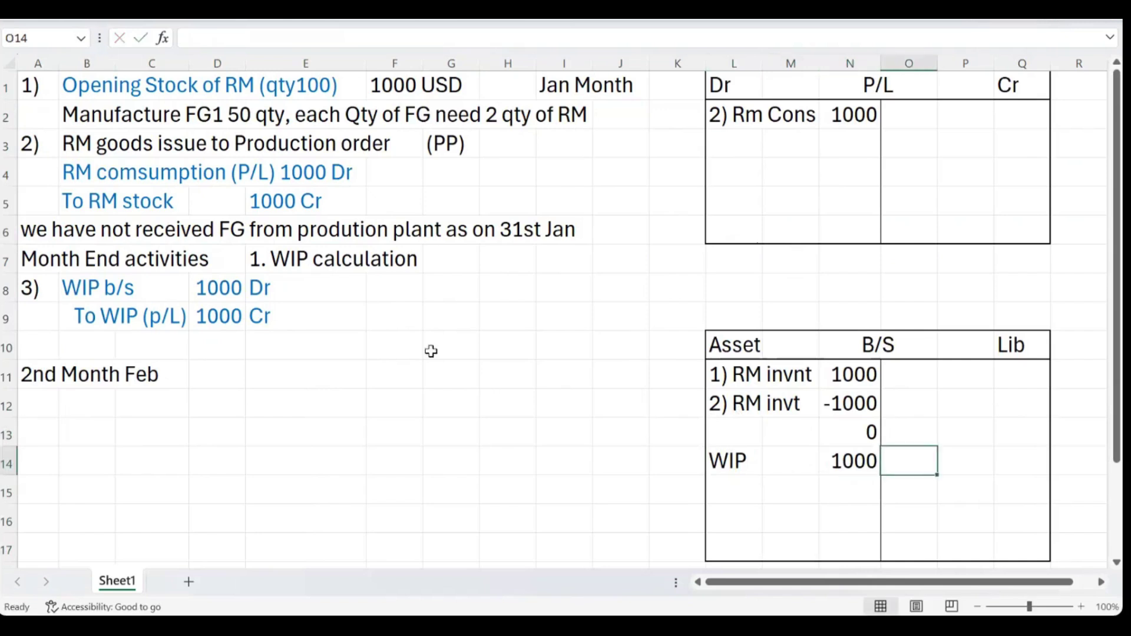
left_click(98, 321)
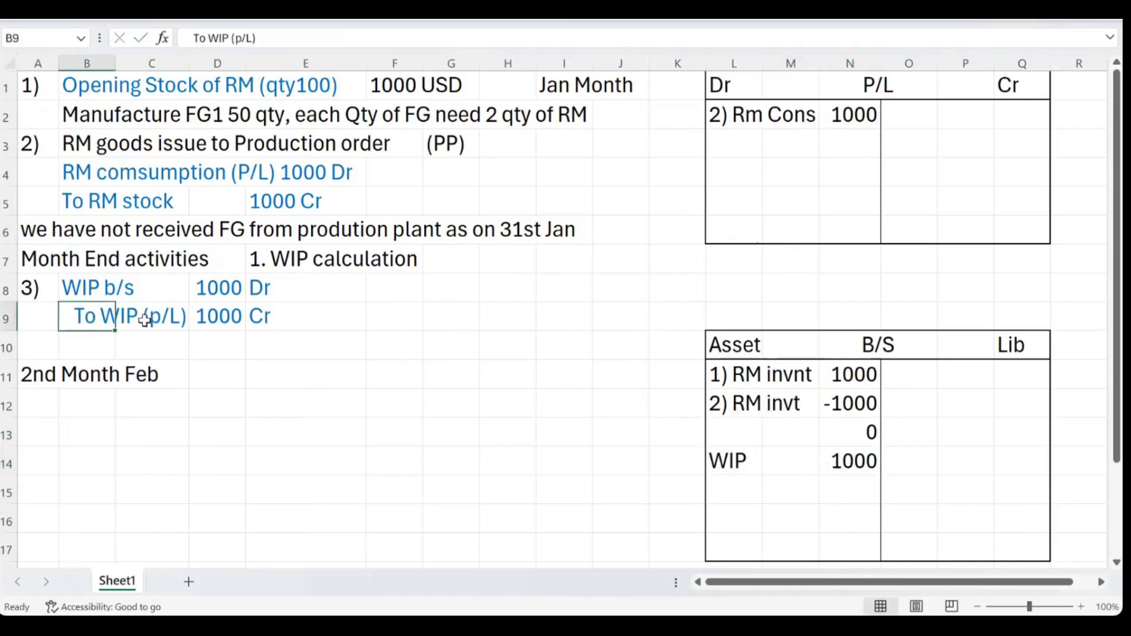
Rename the credit line in B9 to 'To Change in WIP (p/L)'.
double_click(111, 315)
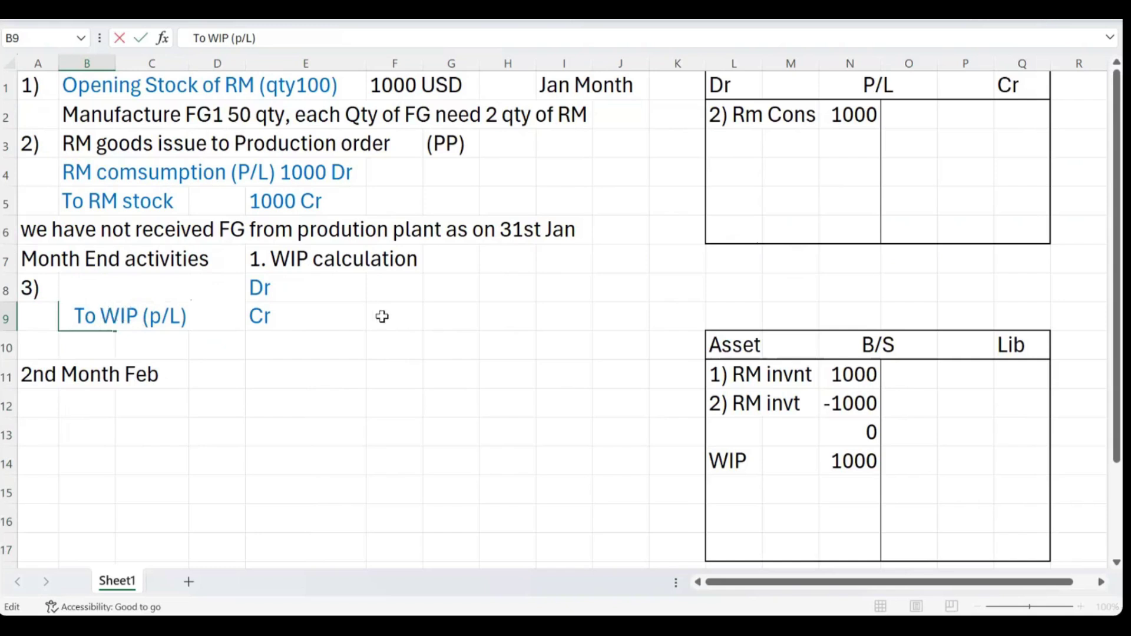
type("Chag")
key("BackSpace")
type("ng")
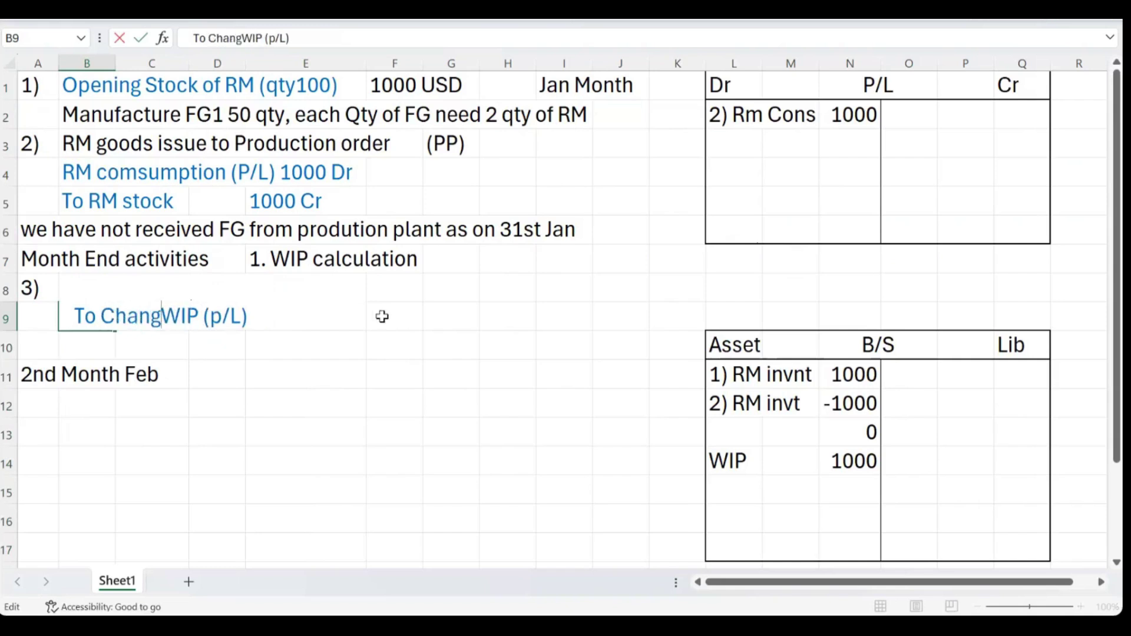
type("e in")
key("Return")
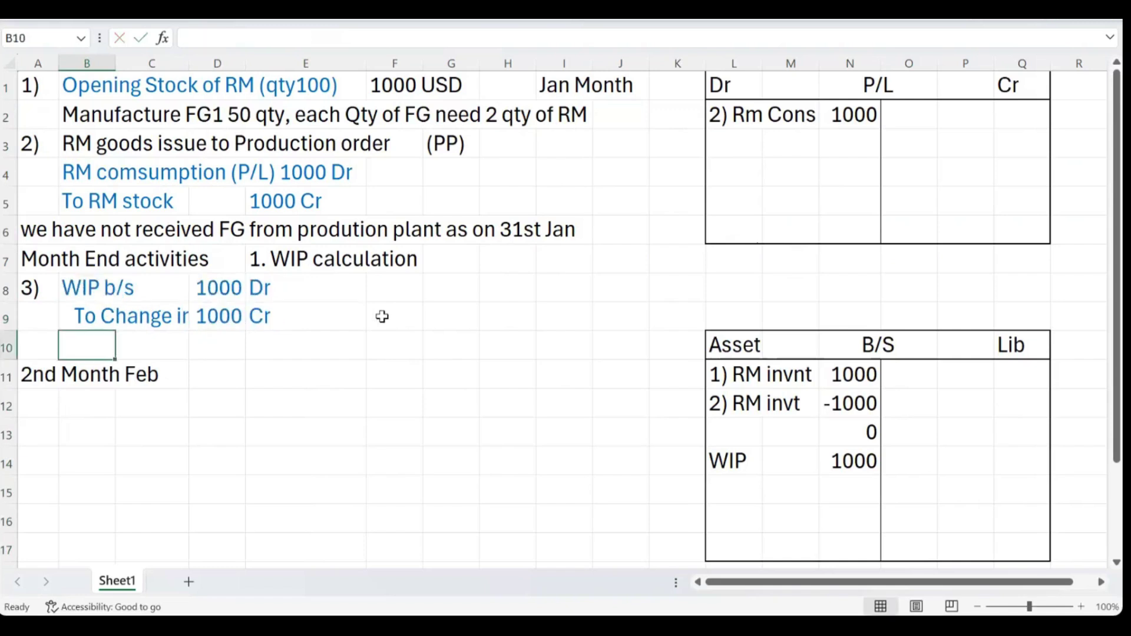
left_click(232, 314)
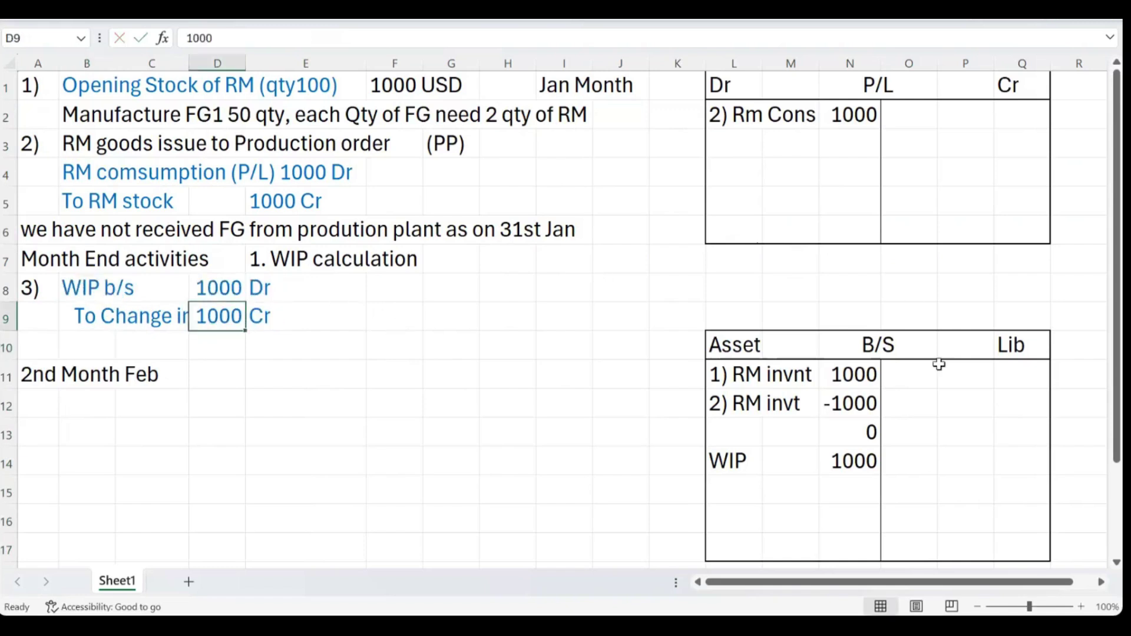
left_click(135, 324)
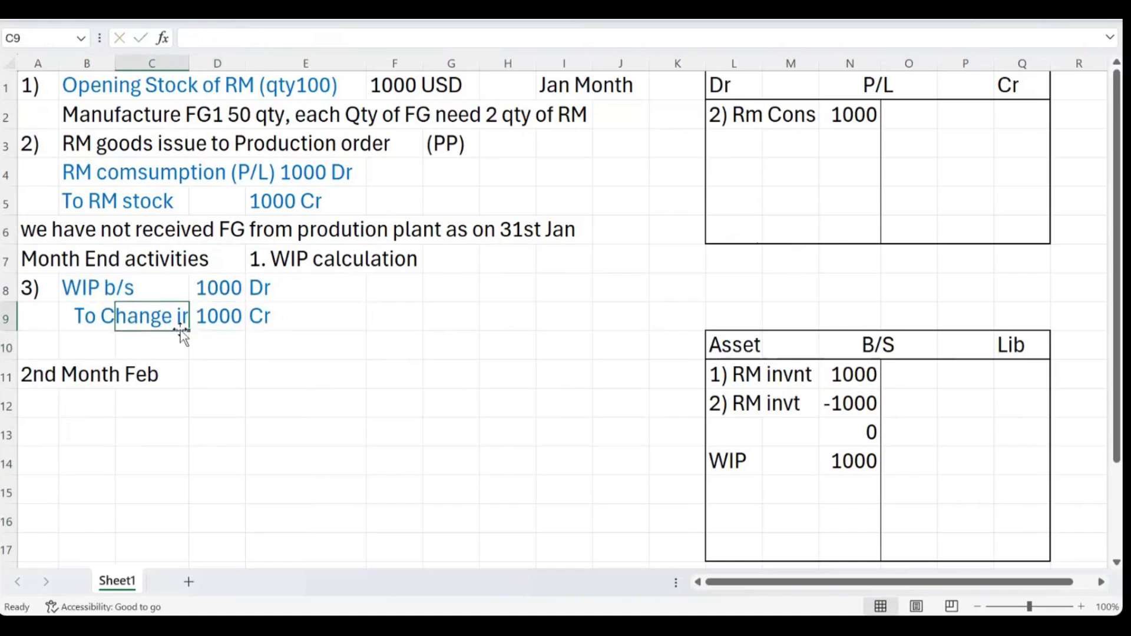
left_click(103, 316)
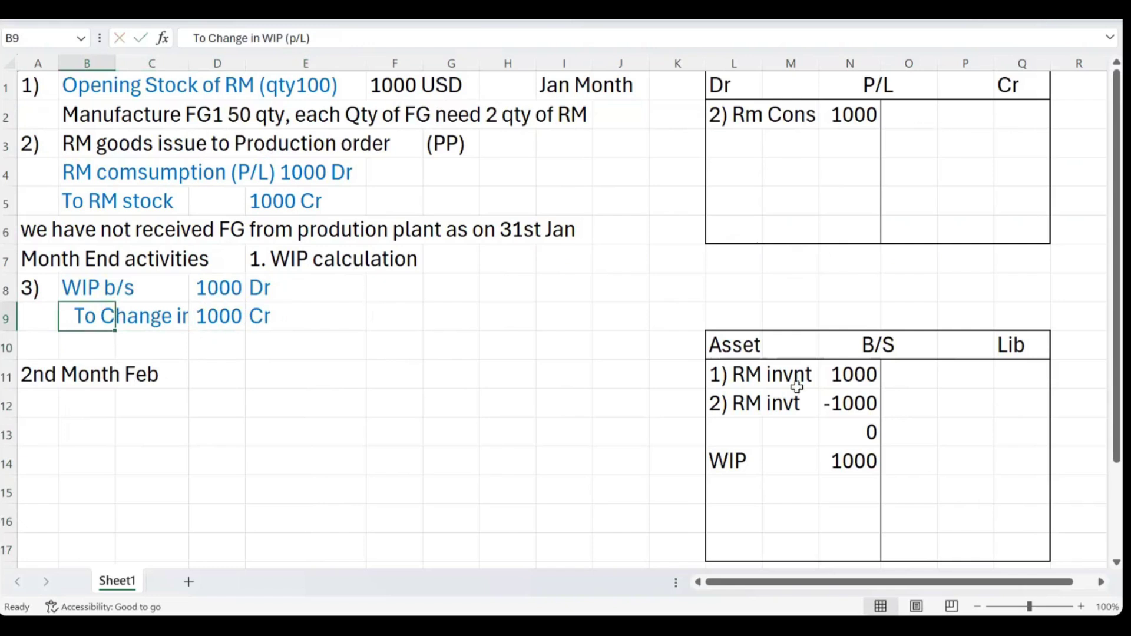
Relabel the B/S WIP line as '3) WIP'.
double_click(734, 458)
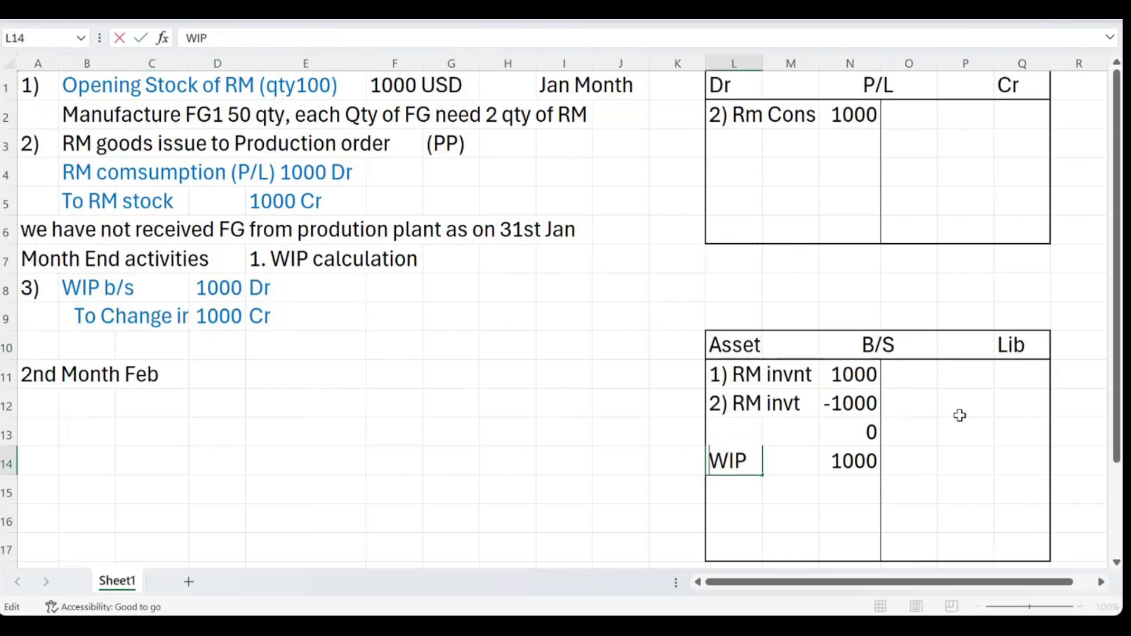
type("3)")
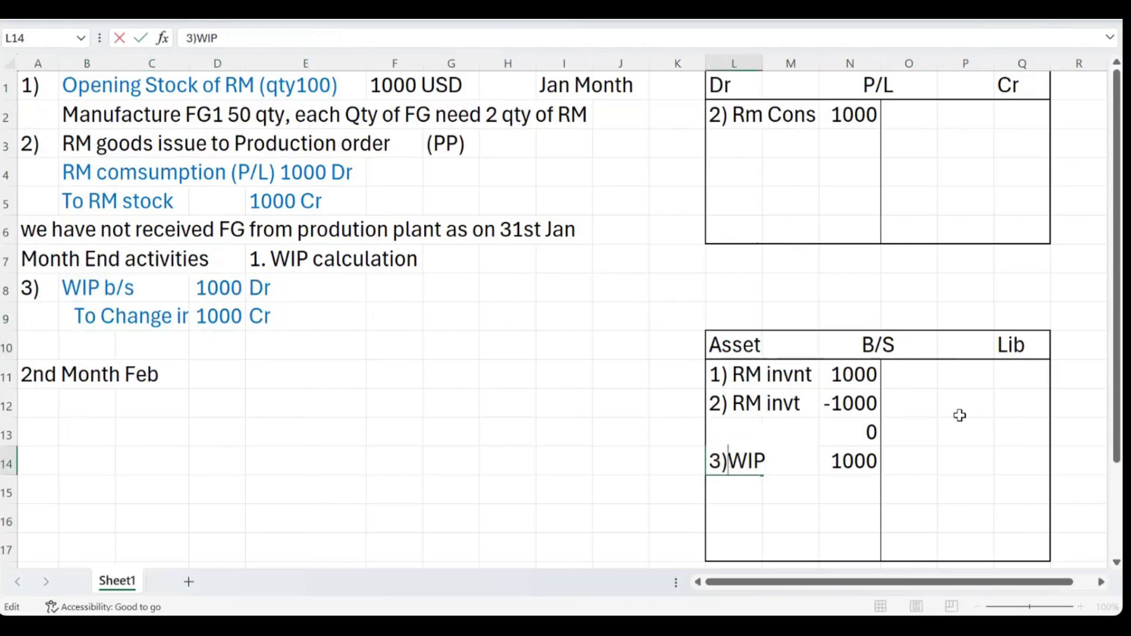
key("Return")
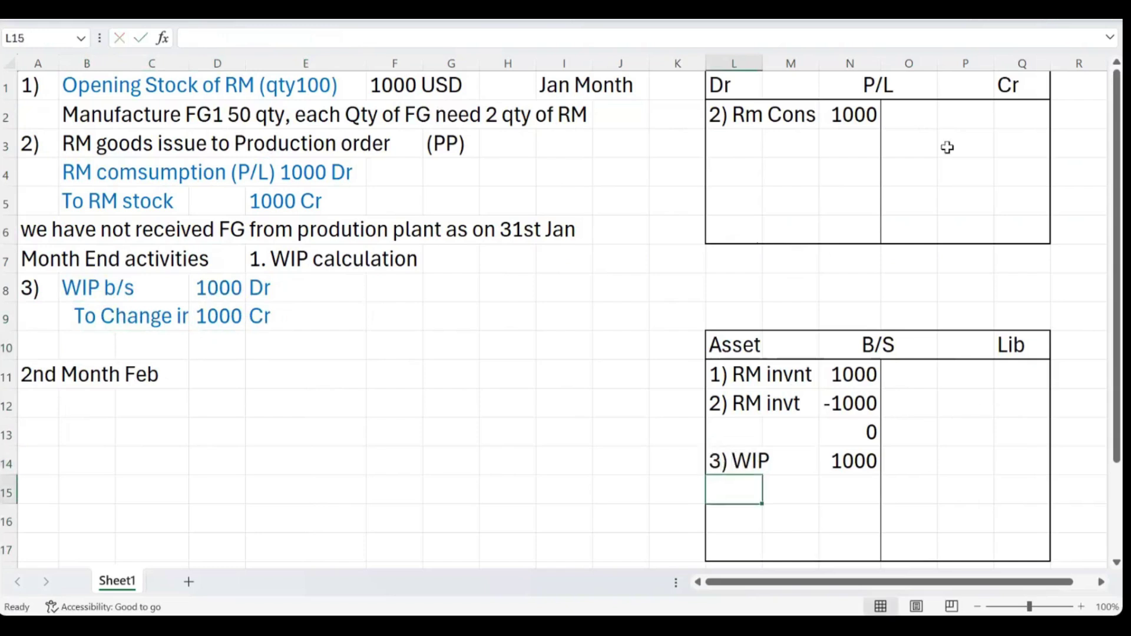
left_click(913, 122)
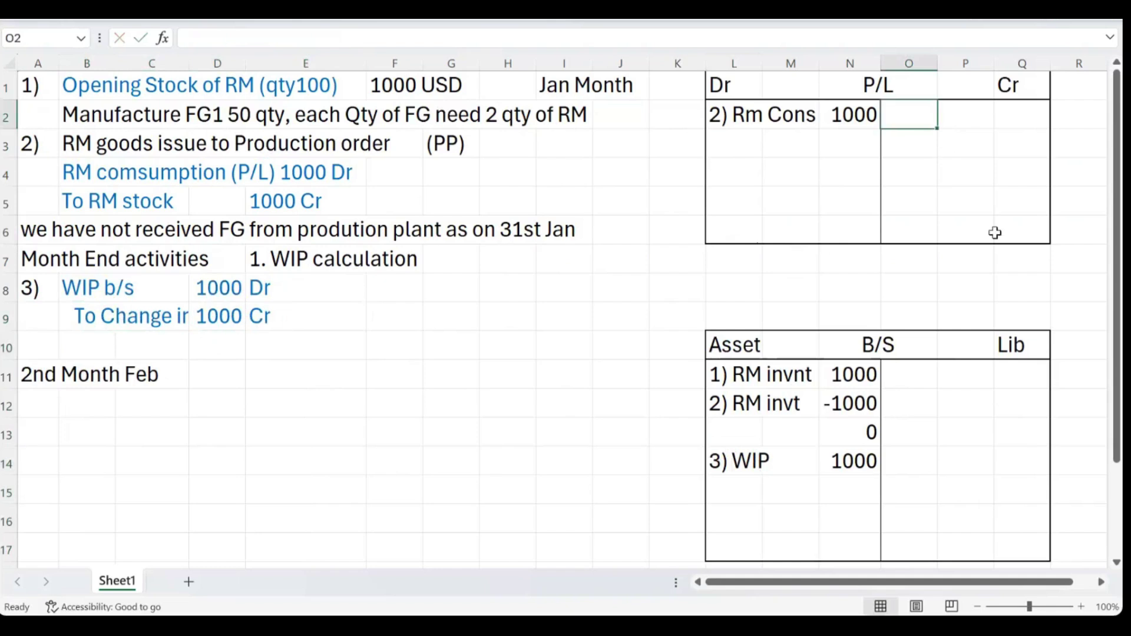
Enter '3) WIP chng' with 1000 on the P/L account's credit side.
type("30")
key("BackSpace")
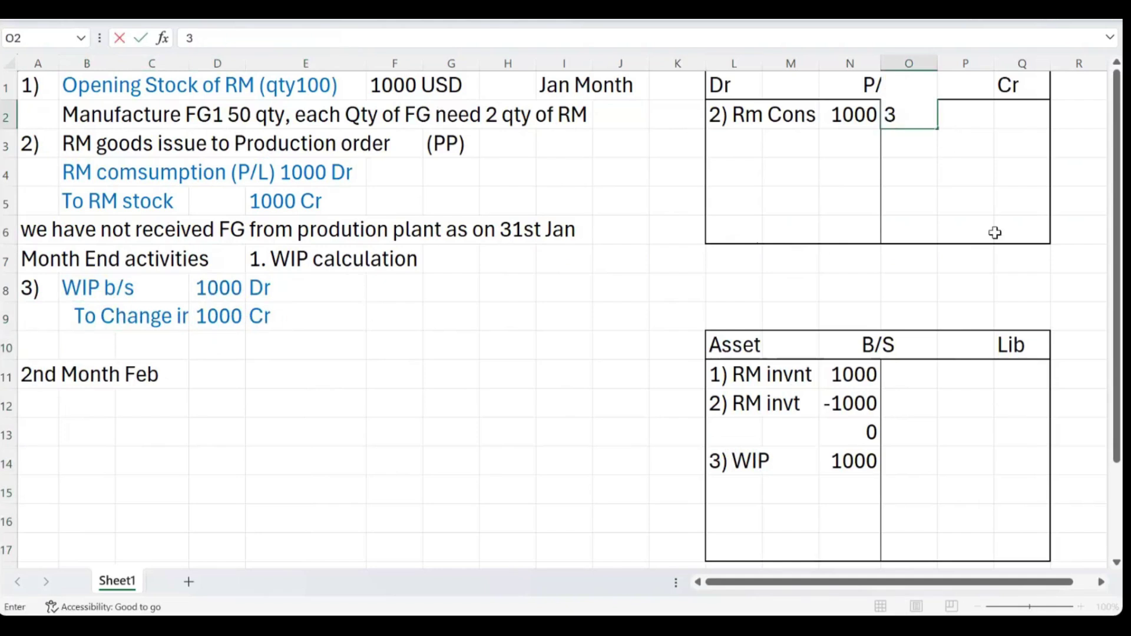
type(") WIP chng")
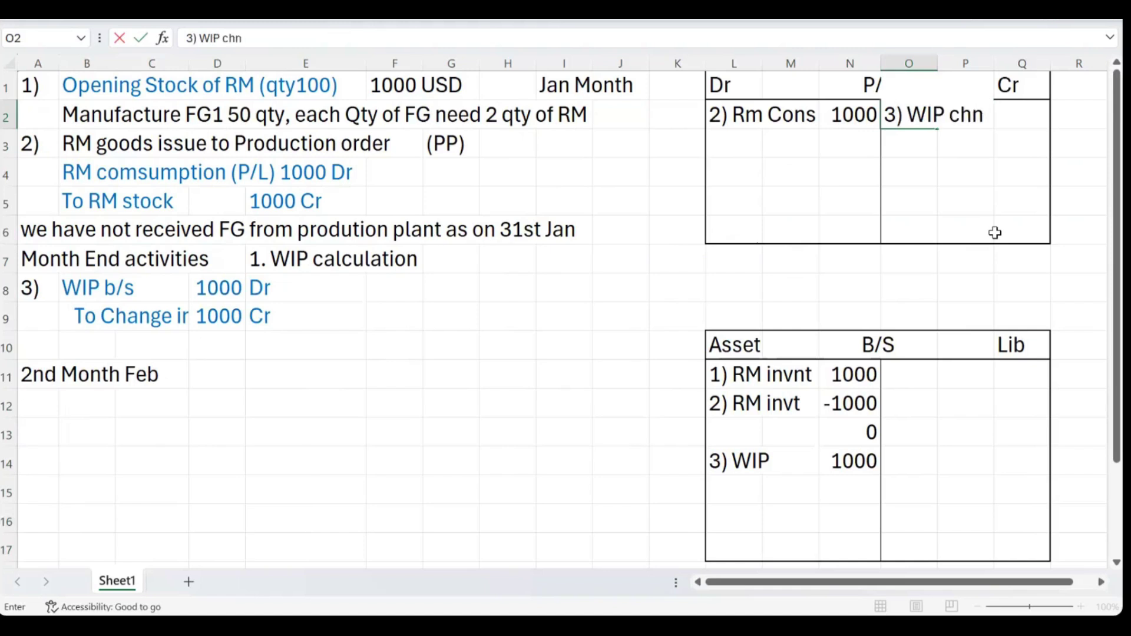
key("Right")
key("Right")
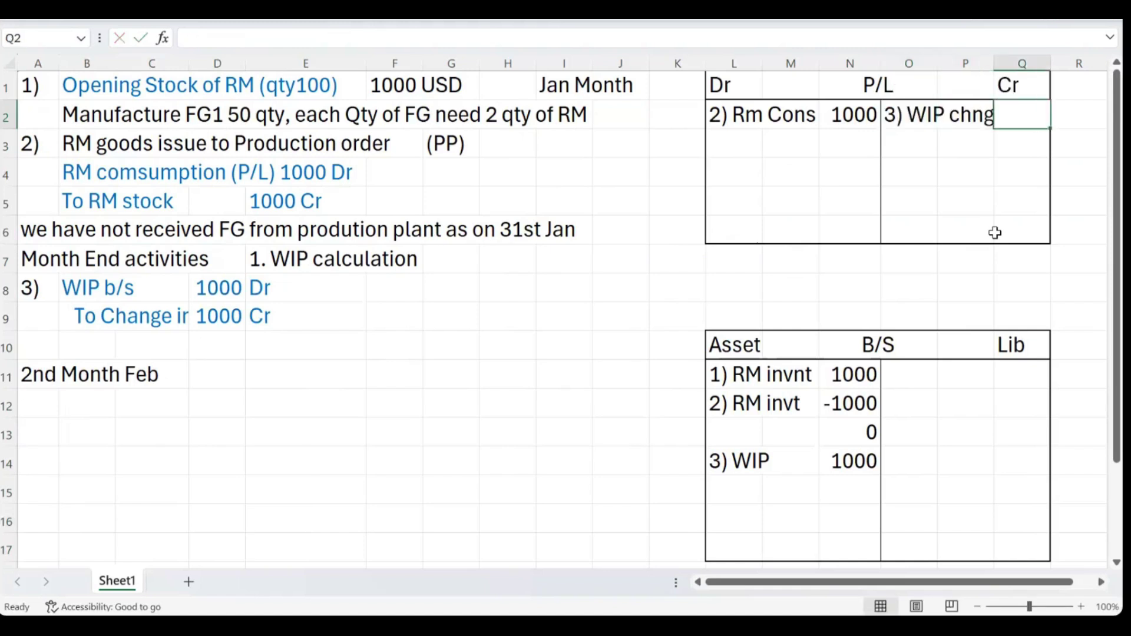
type("1000")
key("Return")
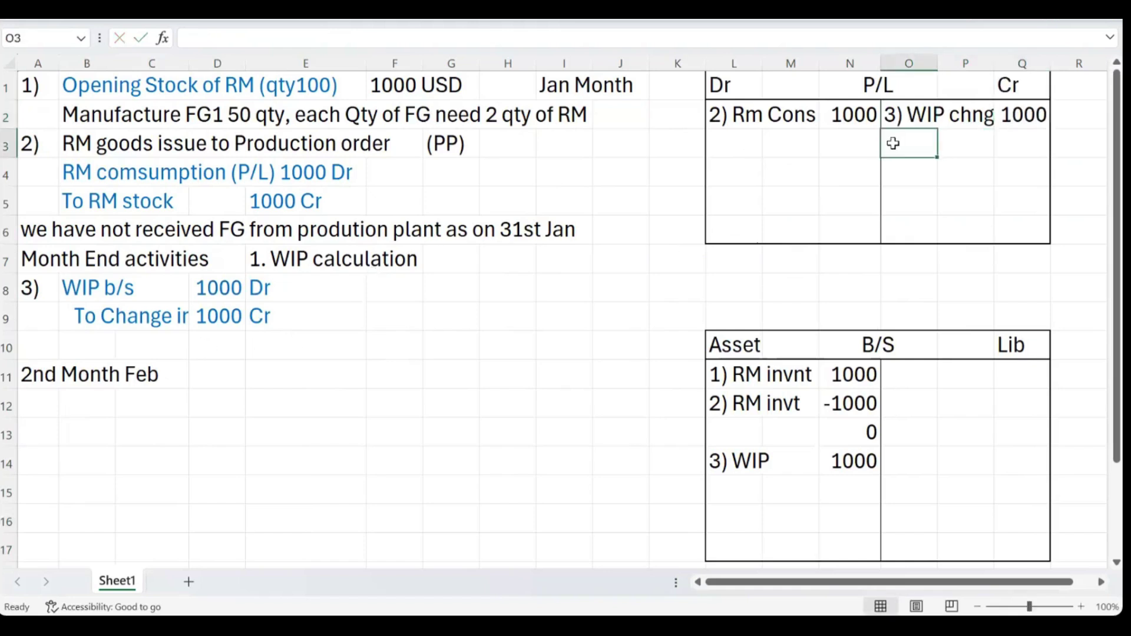
left_click(787, 170)
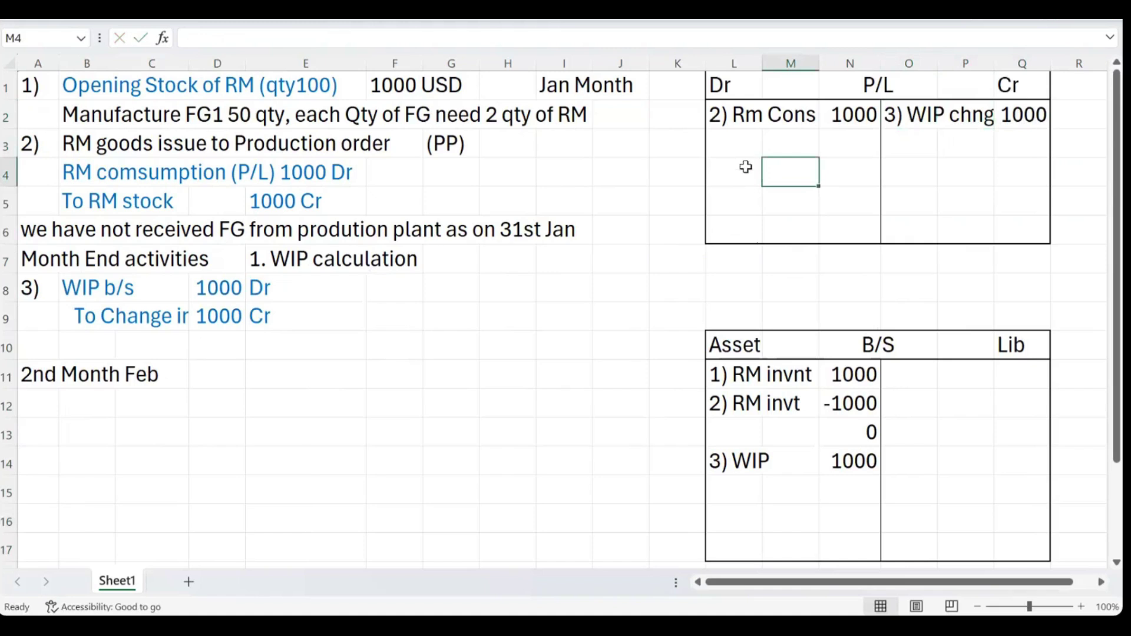
left_click(831, 256)
Enter 1000 as both the debit and credit totals of the P/L account.
type("1000")
left_click(1028, 250)
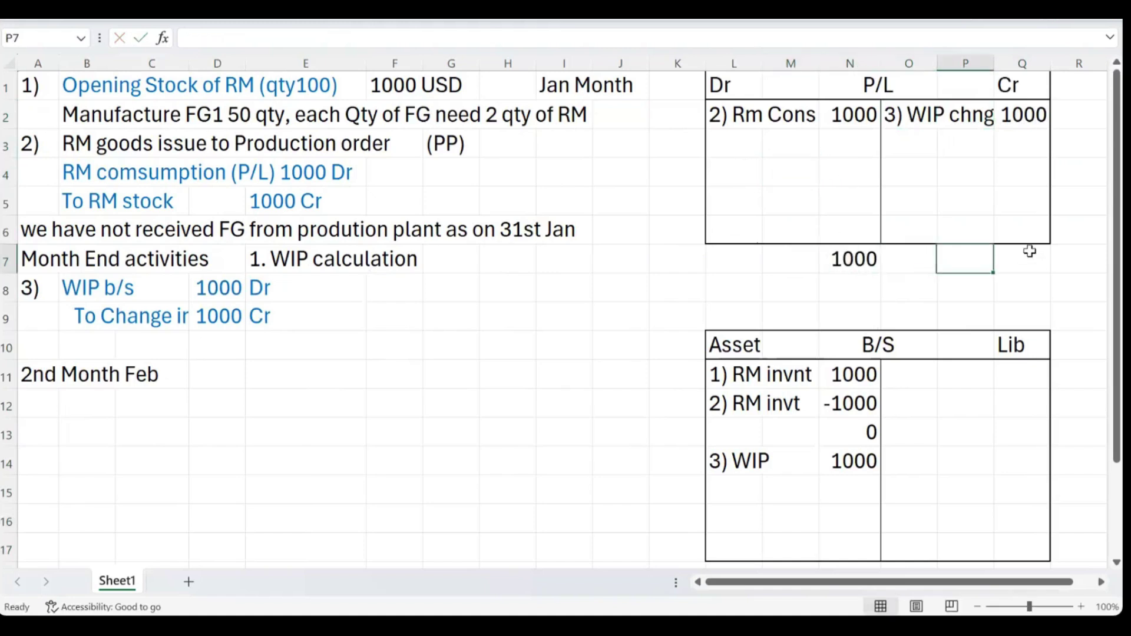
type("1000")
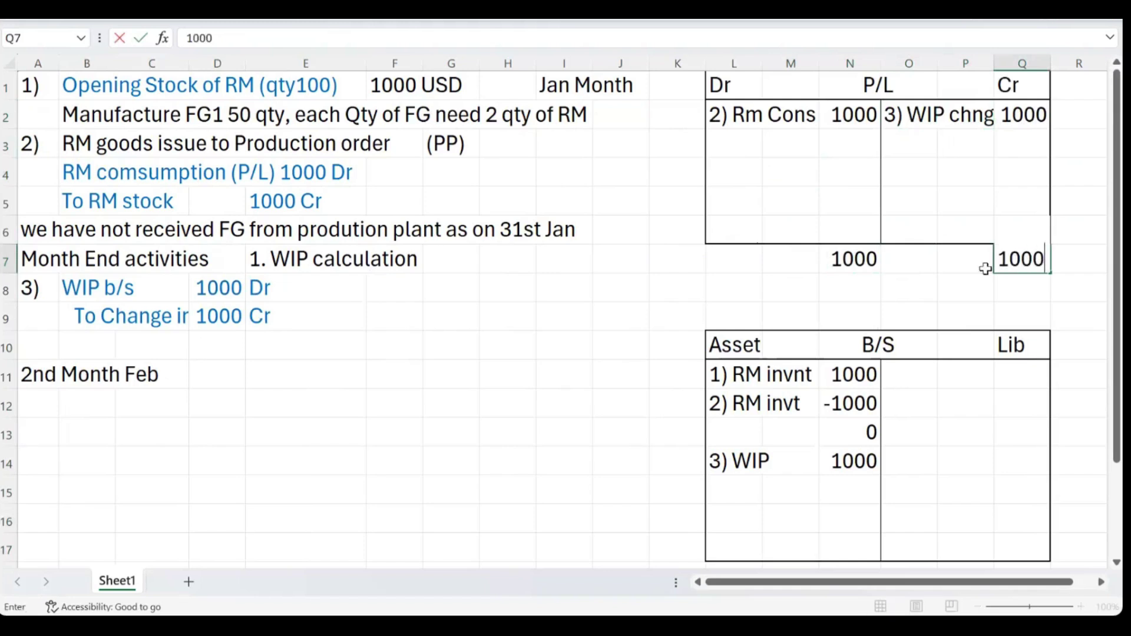
left_click(792, 278)
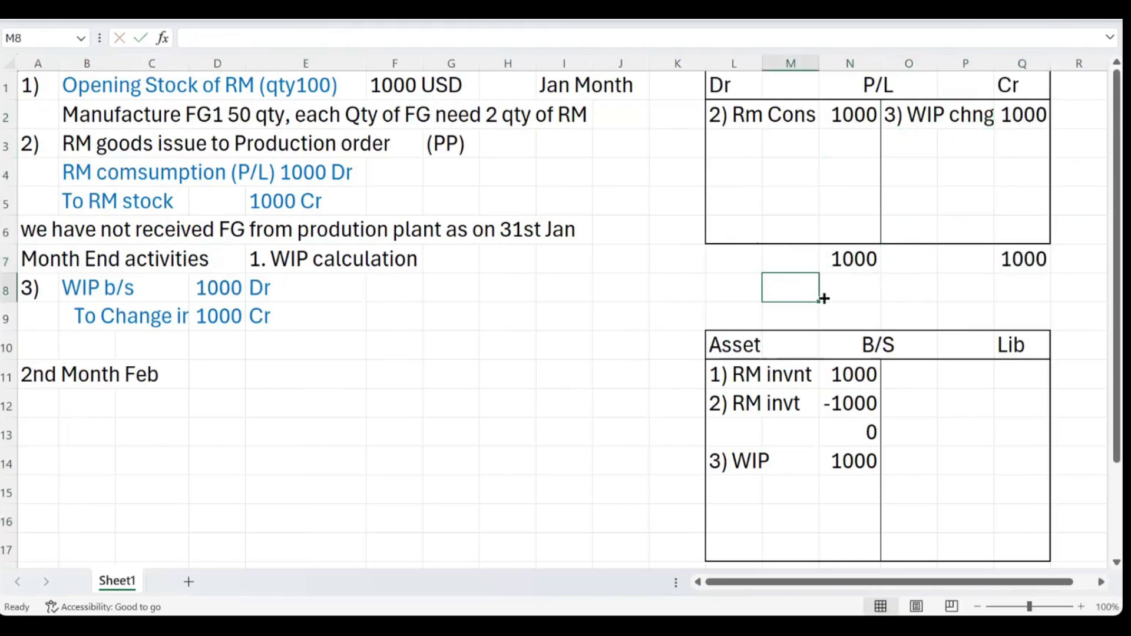
left_click(986, 255)
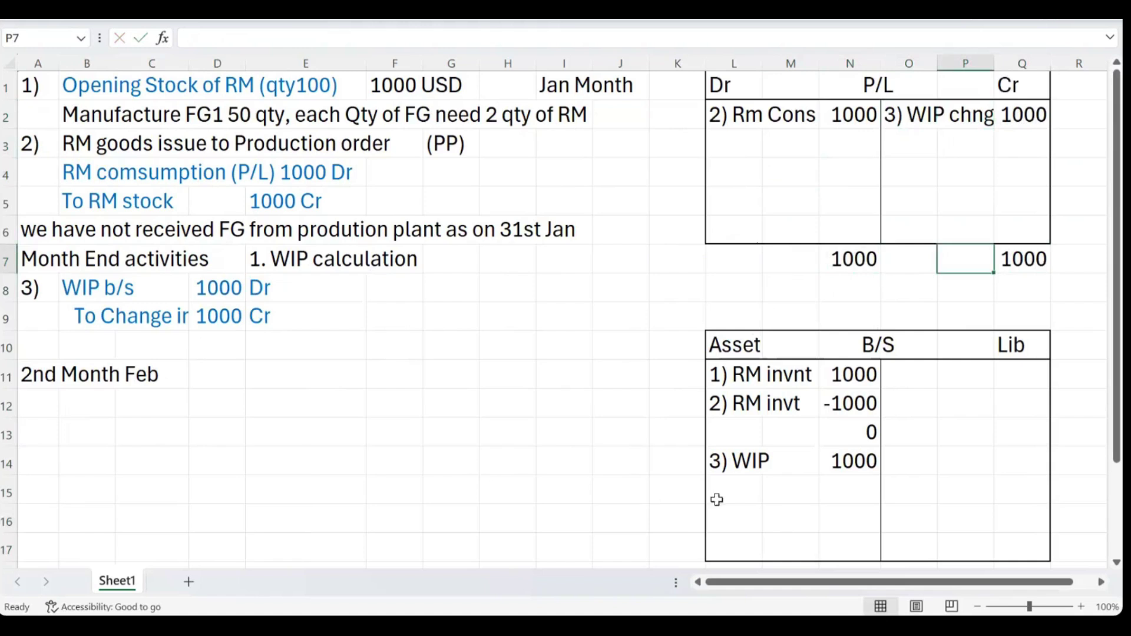
Total the B/S asset side at 1000 beneath 3) WIP.
left_click(792, 525)
left_click(843, 542)
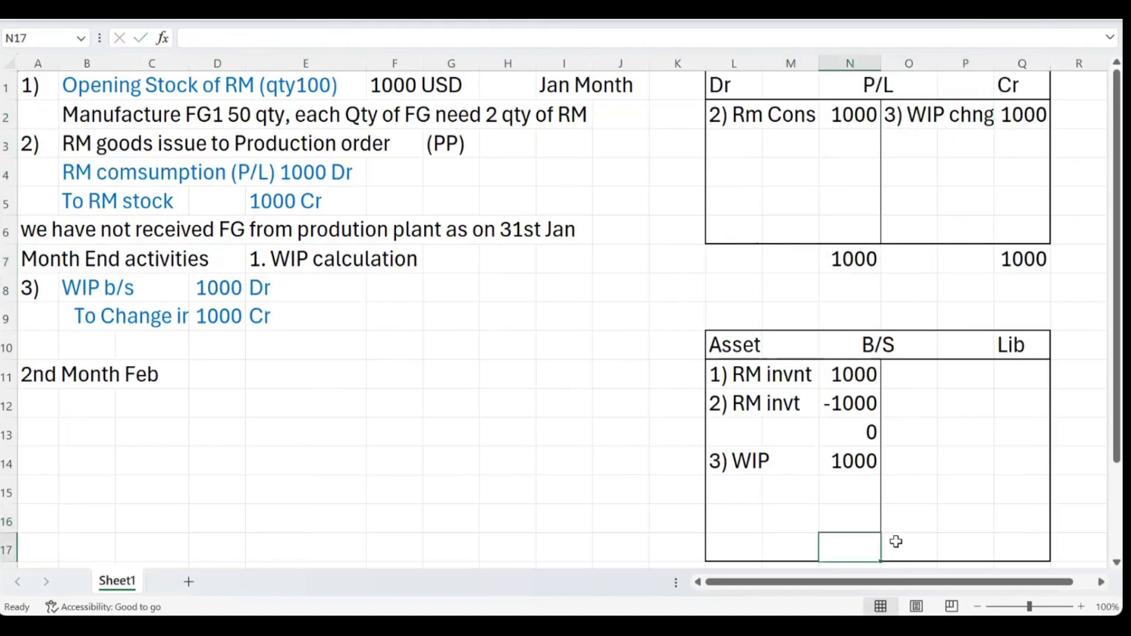
type("1000")
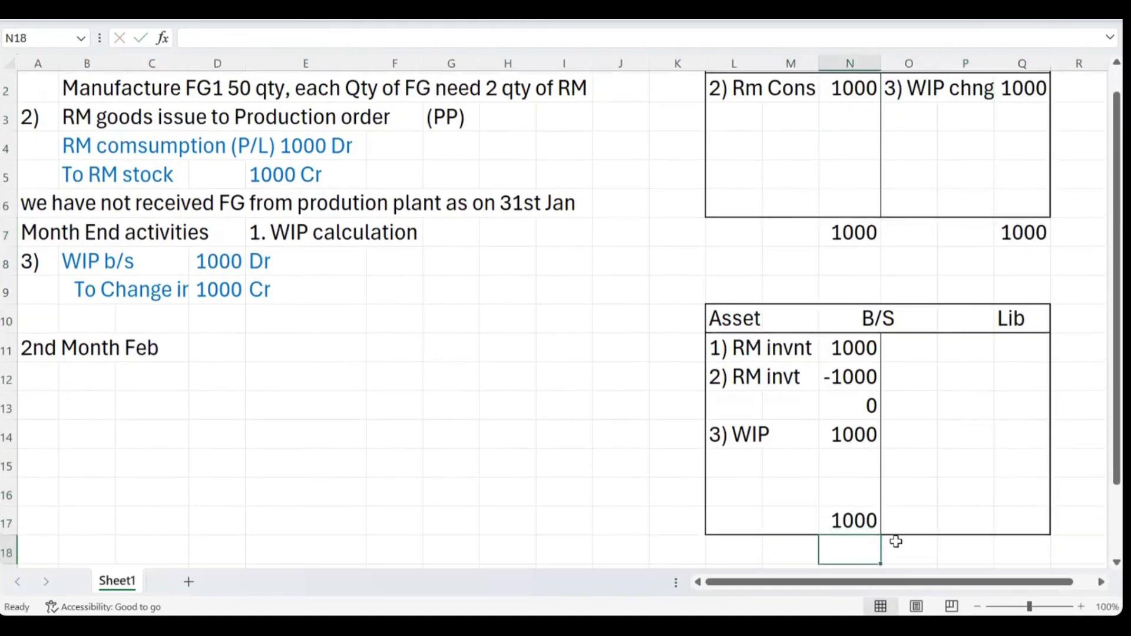
key("Up")
key("Up")
key("Left")
left_click(864, 520)
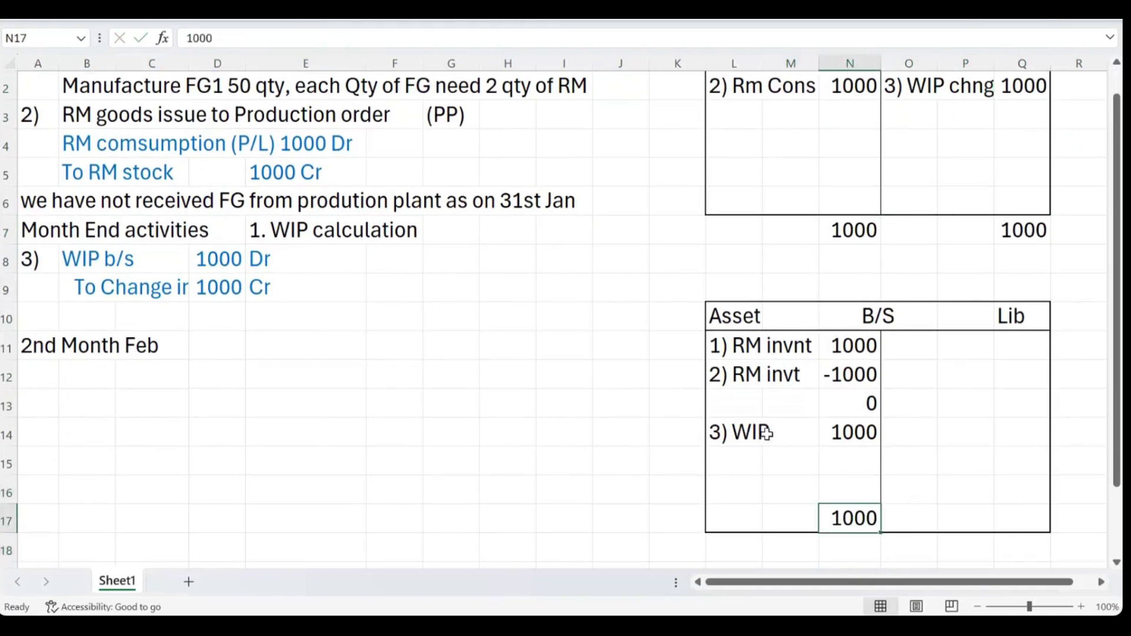
scroll(668, 465, "up", 1)
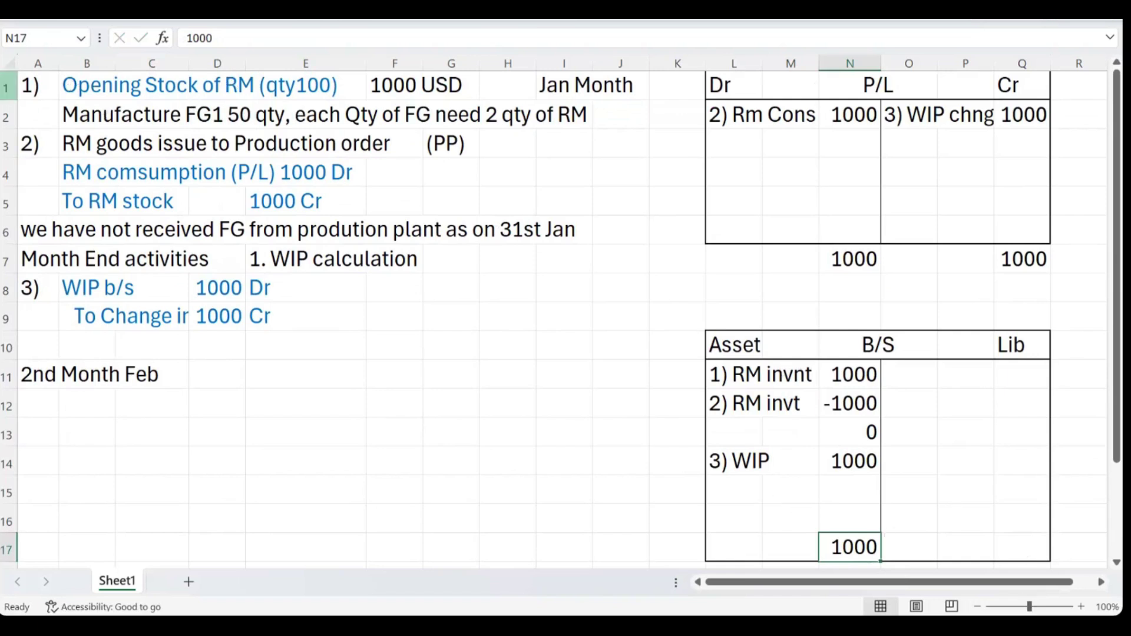
left_click(7, 87)
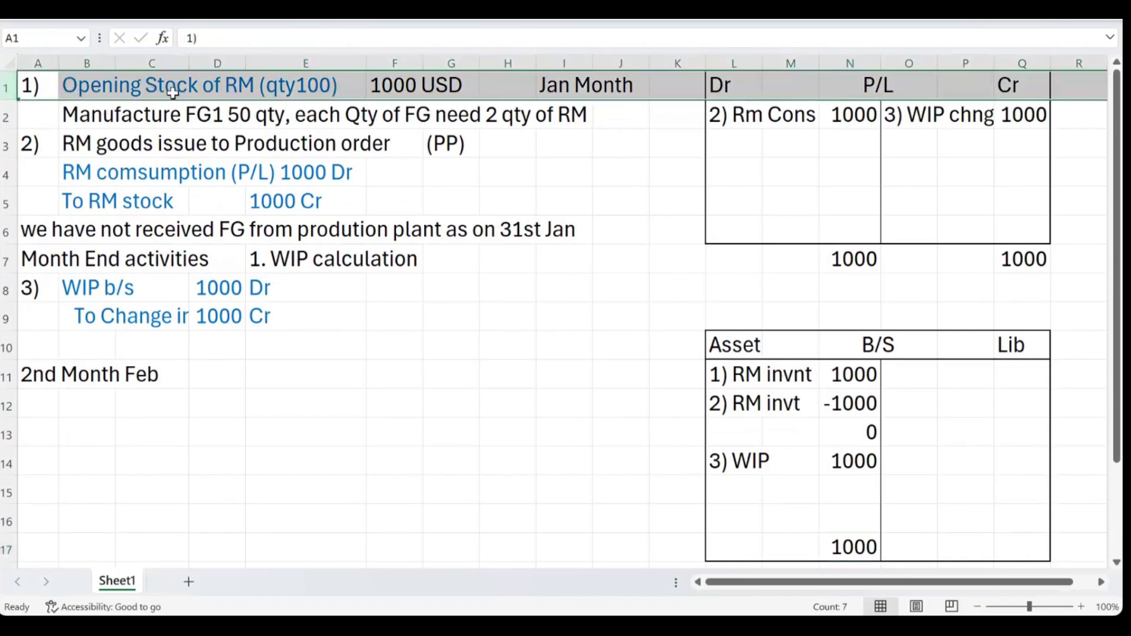
left_click(190, 87)
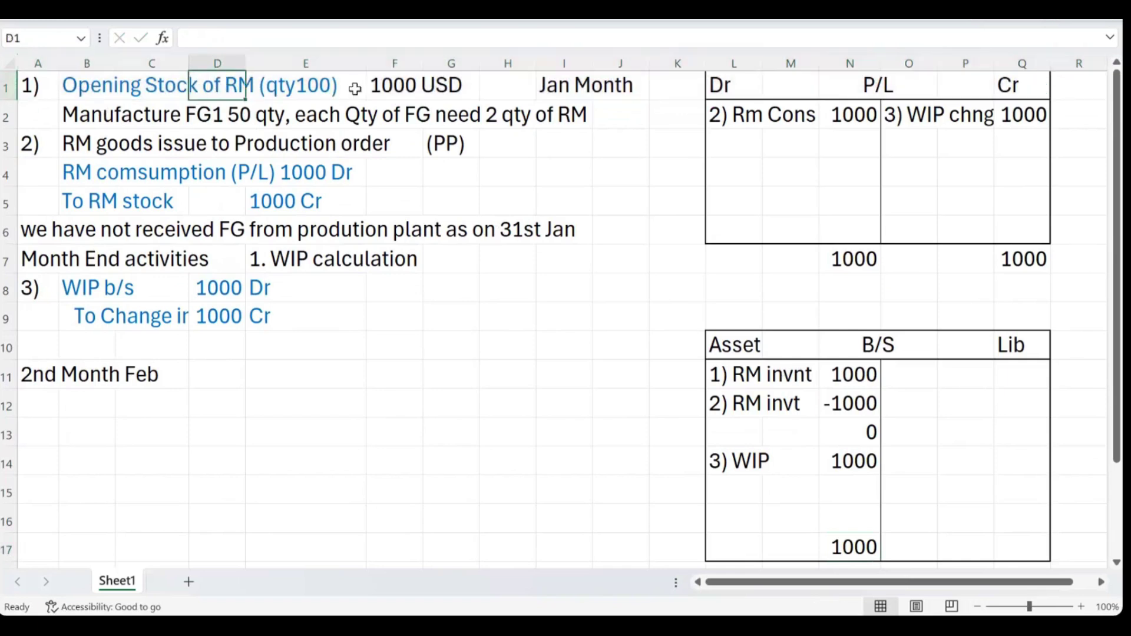
left_click(414, 88)
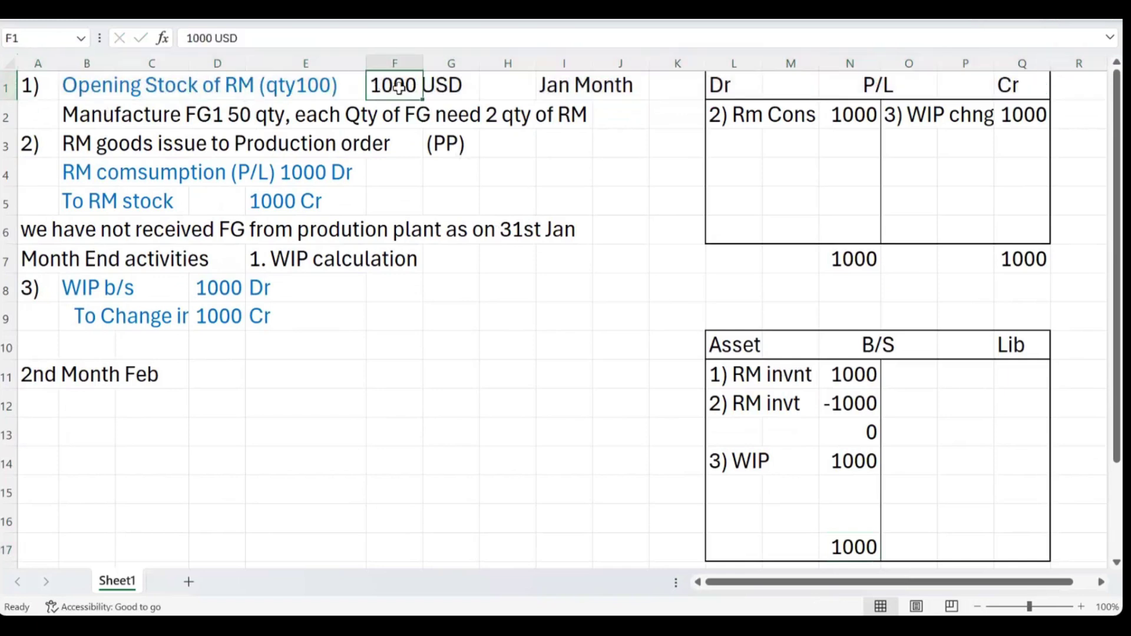
left_click(756, 464)
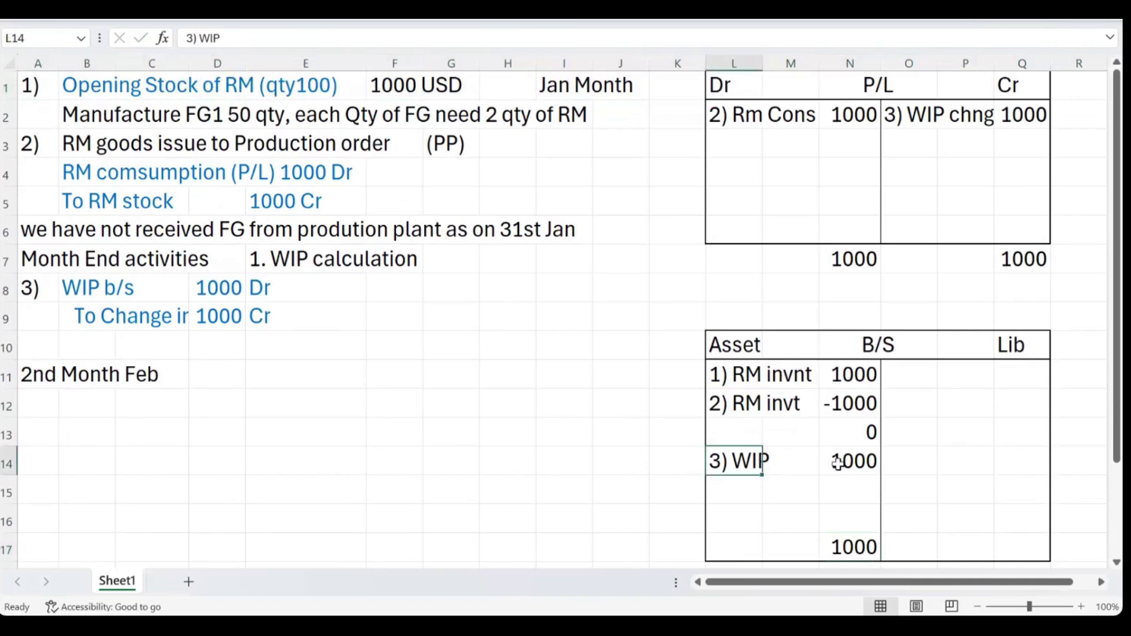
left_click(837, 462)
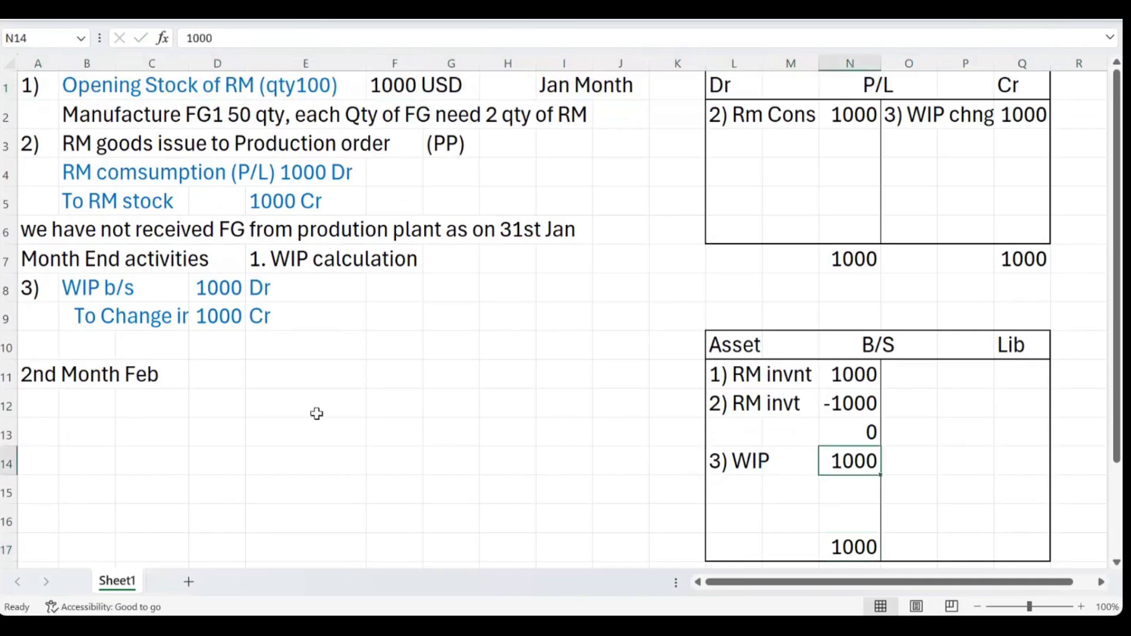
left_click(179, 350)
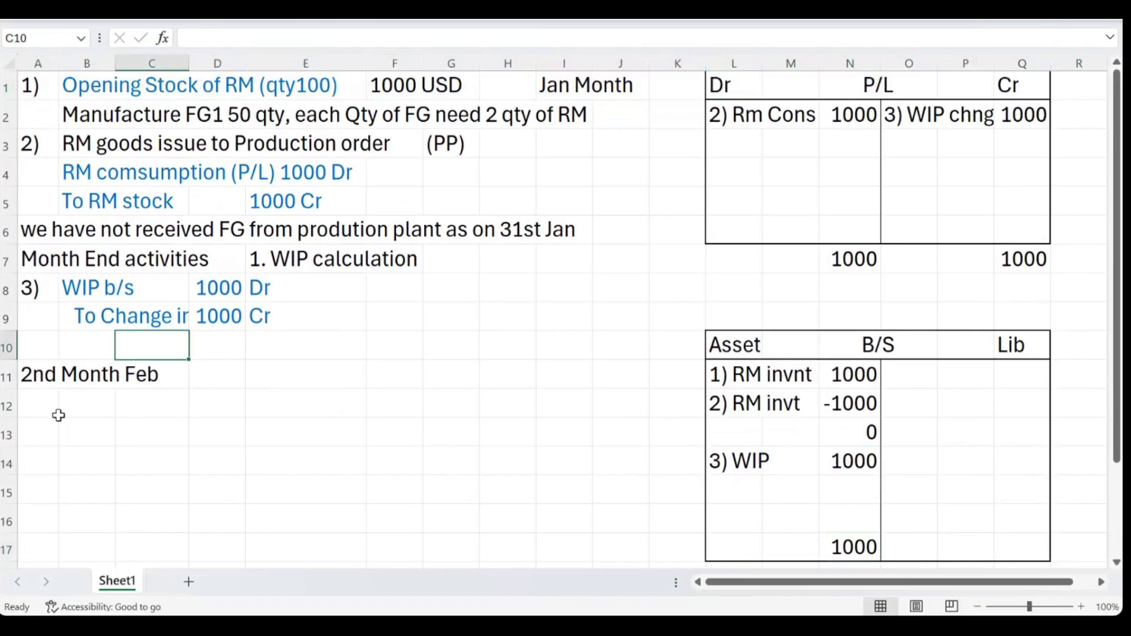
Enter '4)' in A12 with the description 'We have received full qty of FG'.
left_click(43, 404)
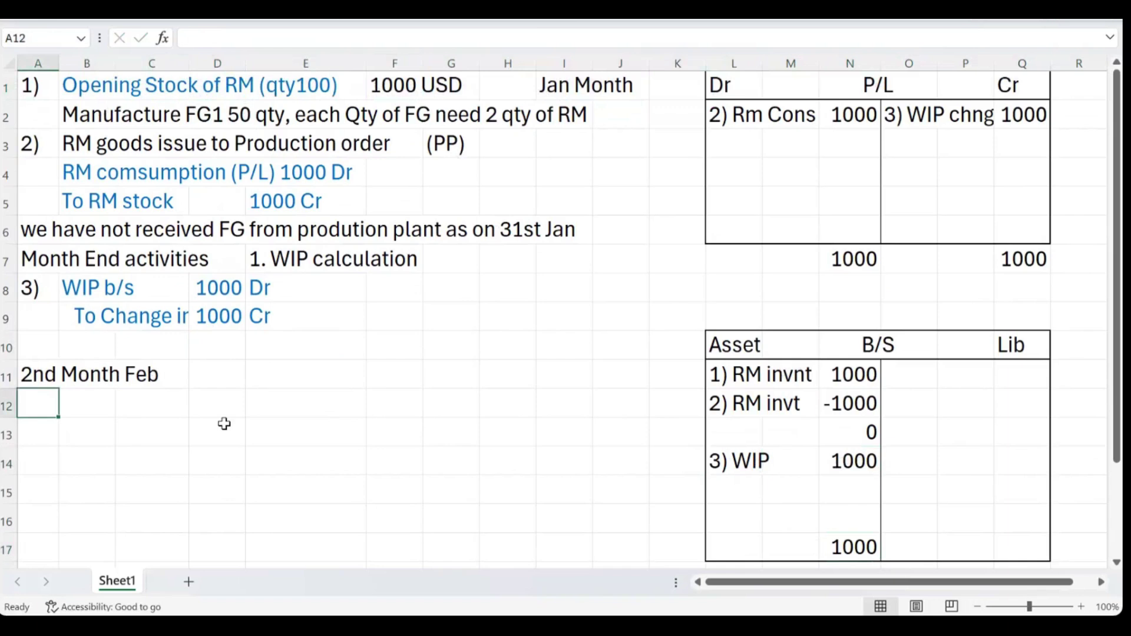
type("3")
key("BackSpace")
type("4")
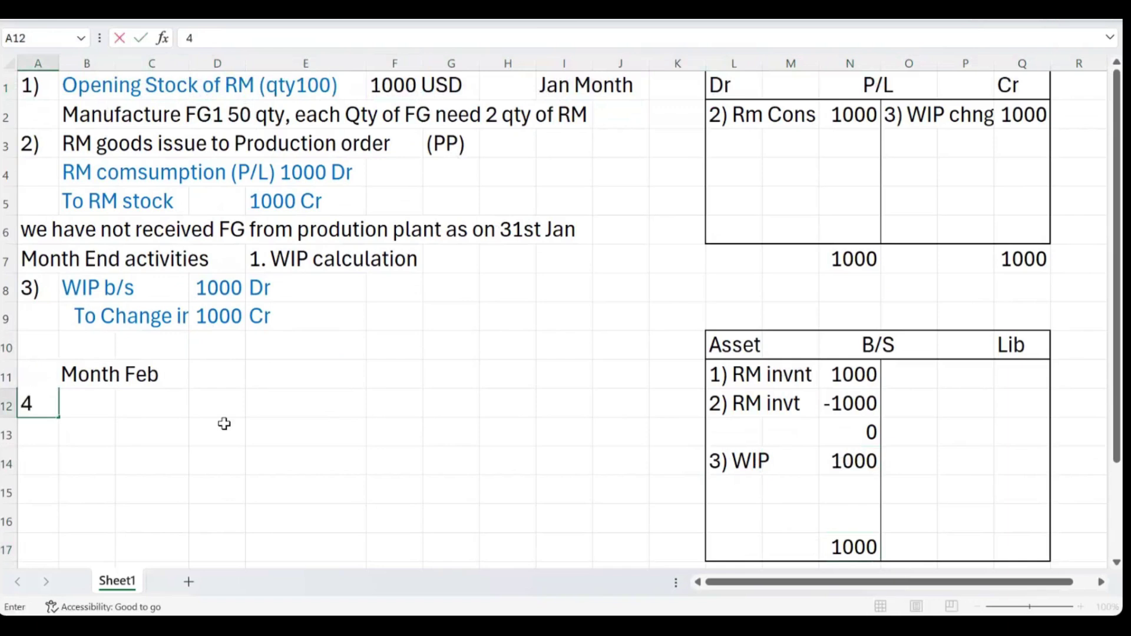
type(")")
key("Tab")
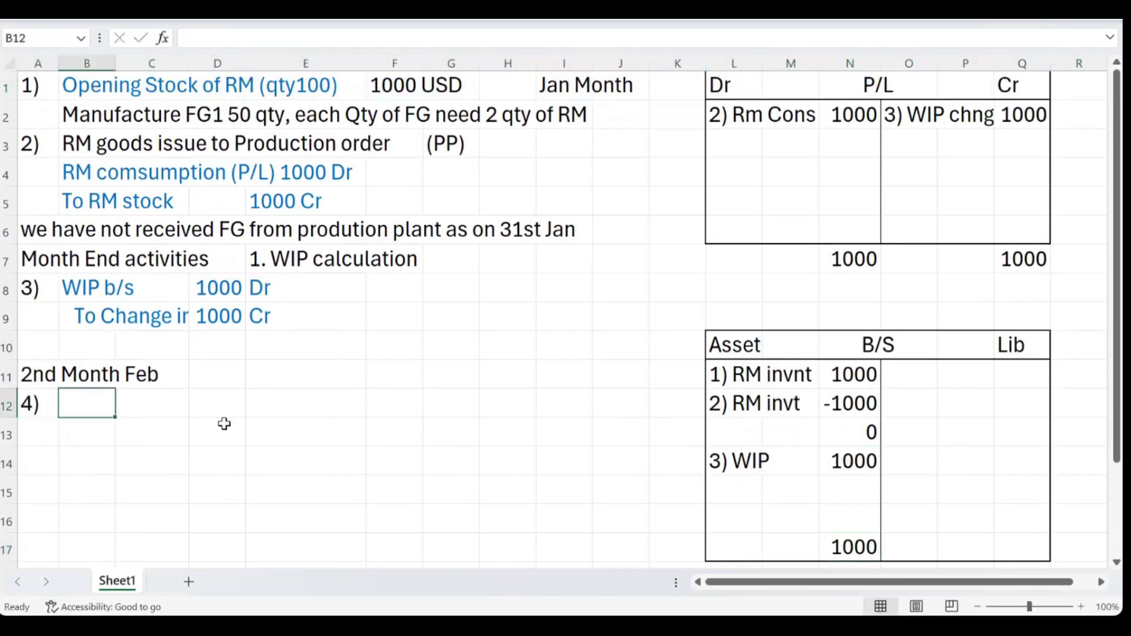
type("We have ")
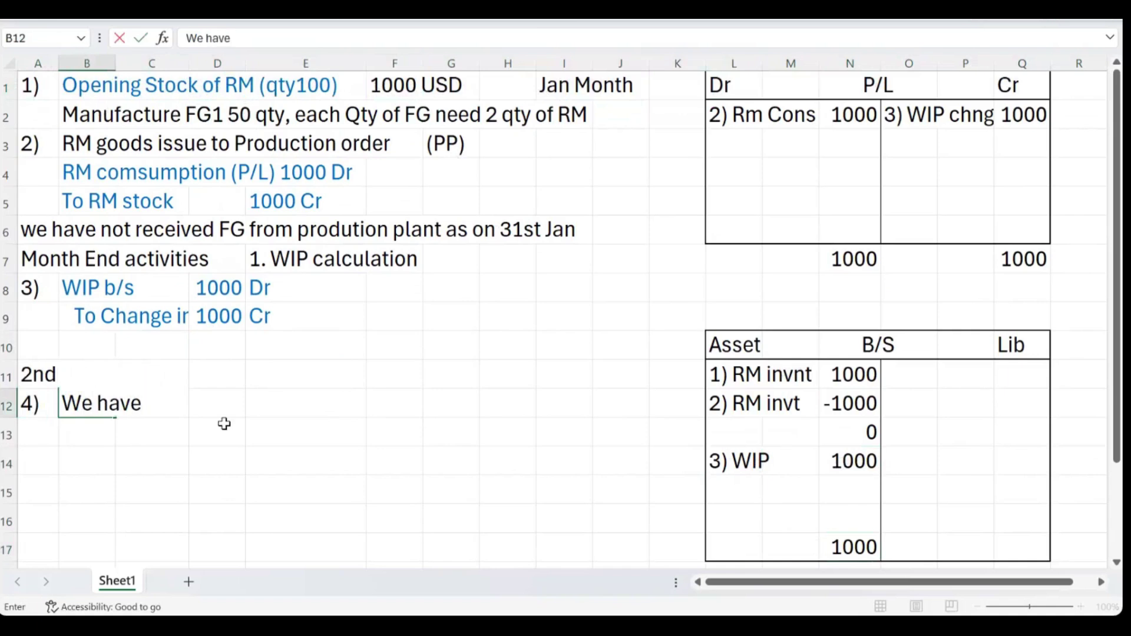
type("received")
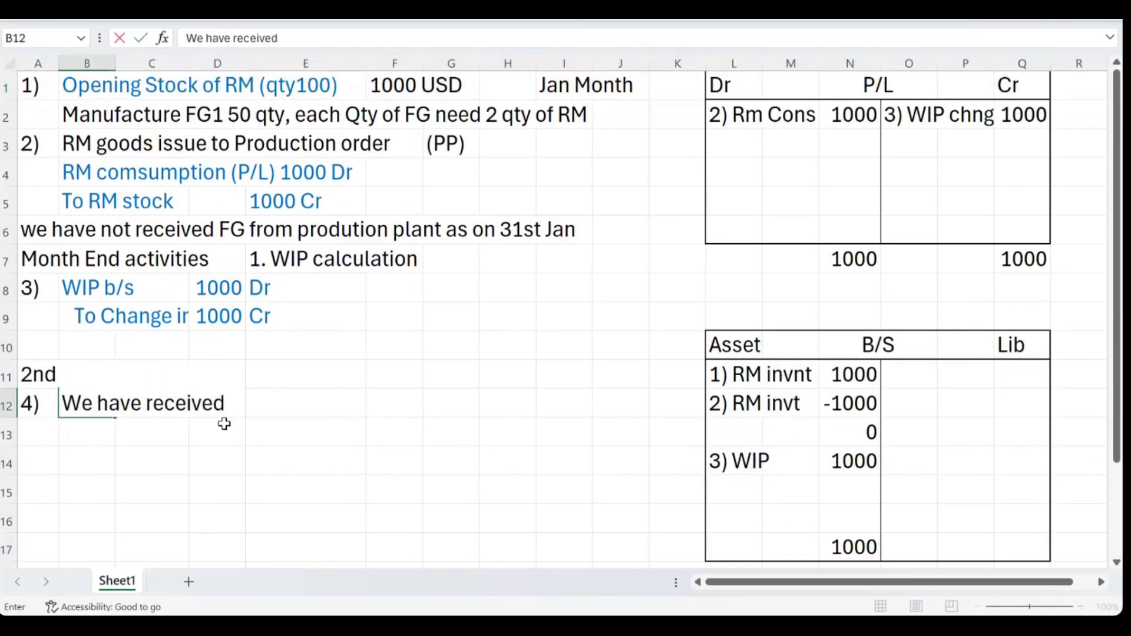
type(" full qty f")
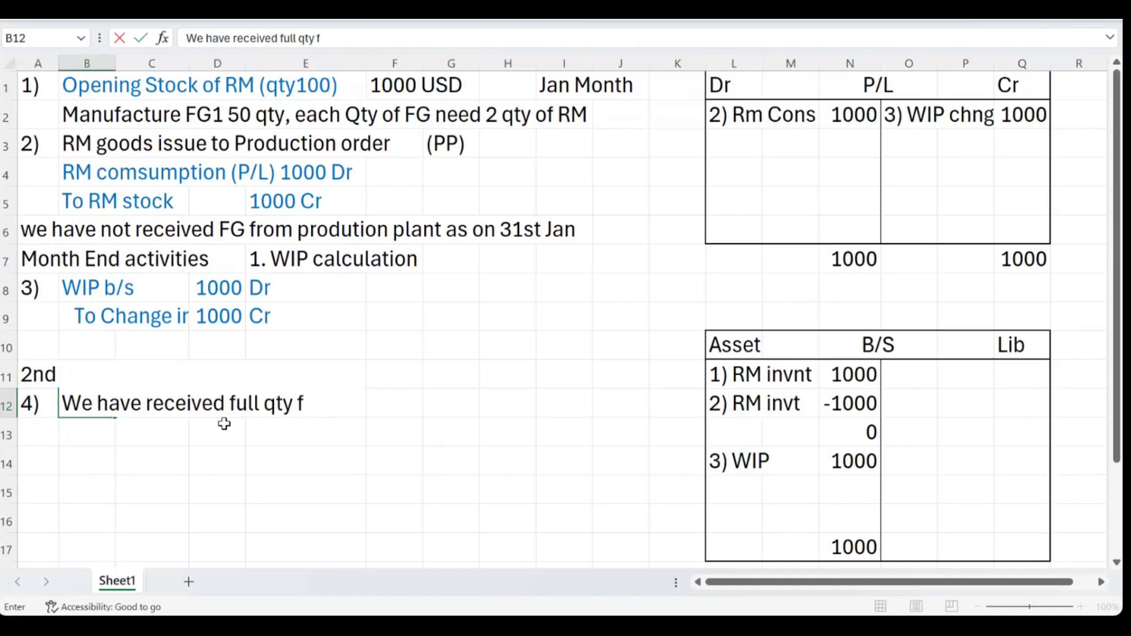
key("BackSpace")
type("of GS")
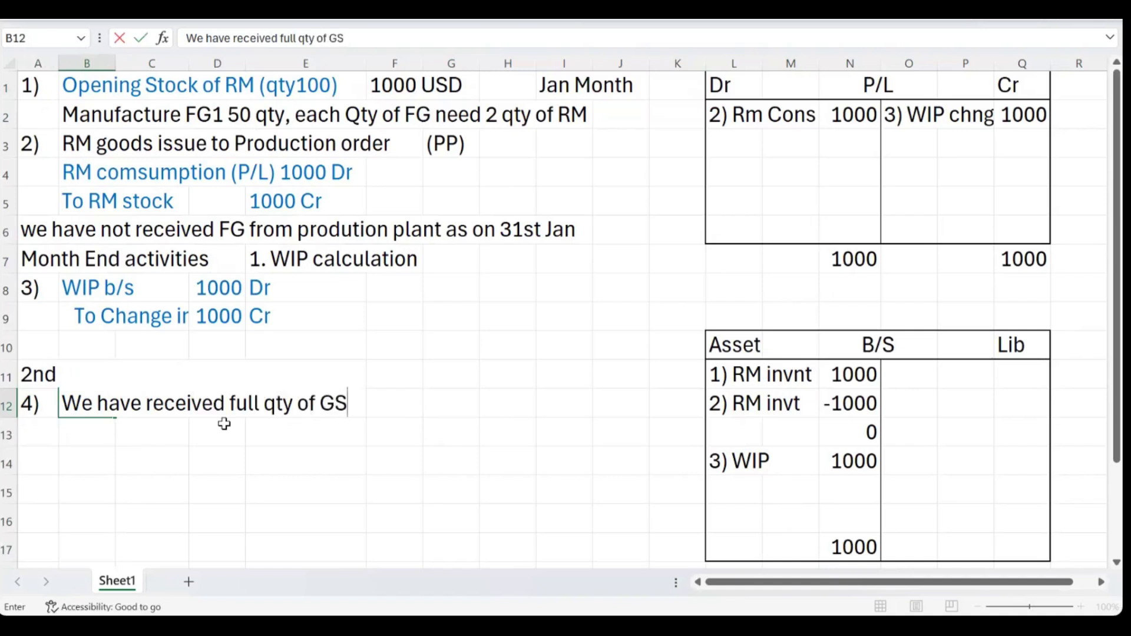
key("BackSpace")
key("BackSpace")
type("FG")
key("Return")
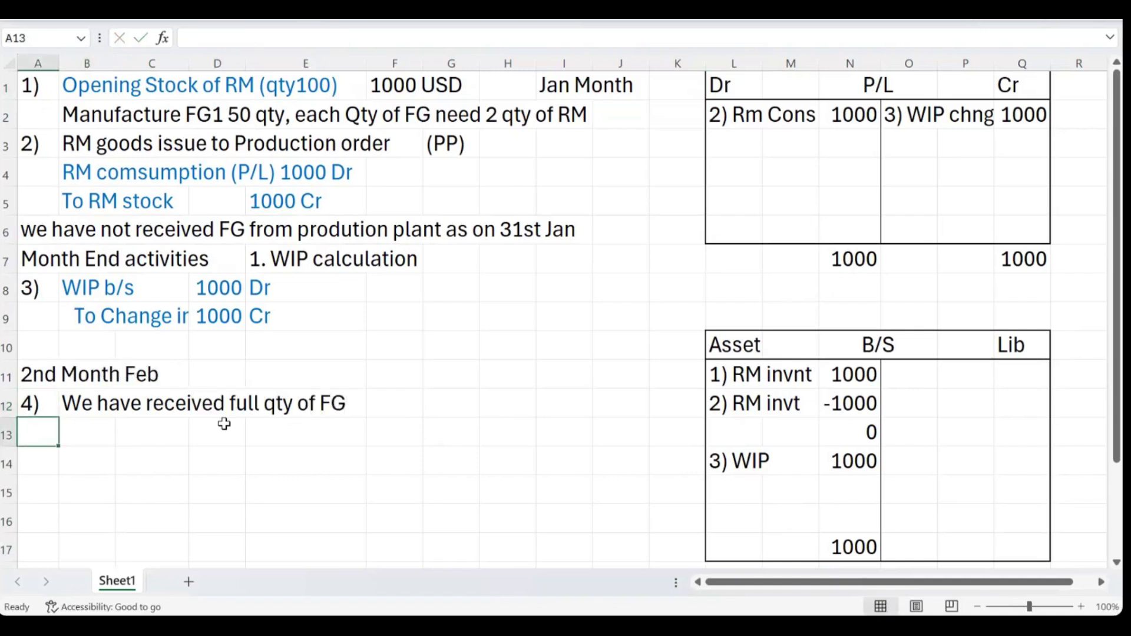
left_click(83, 433)
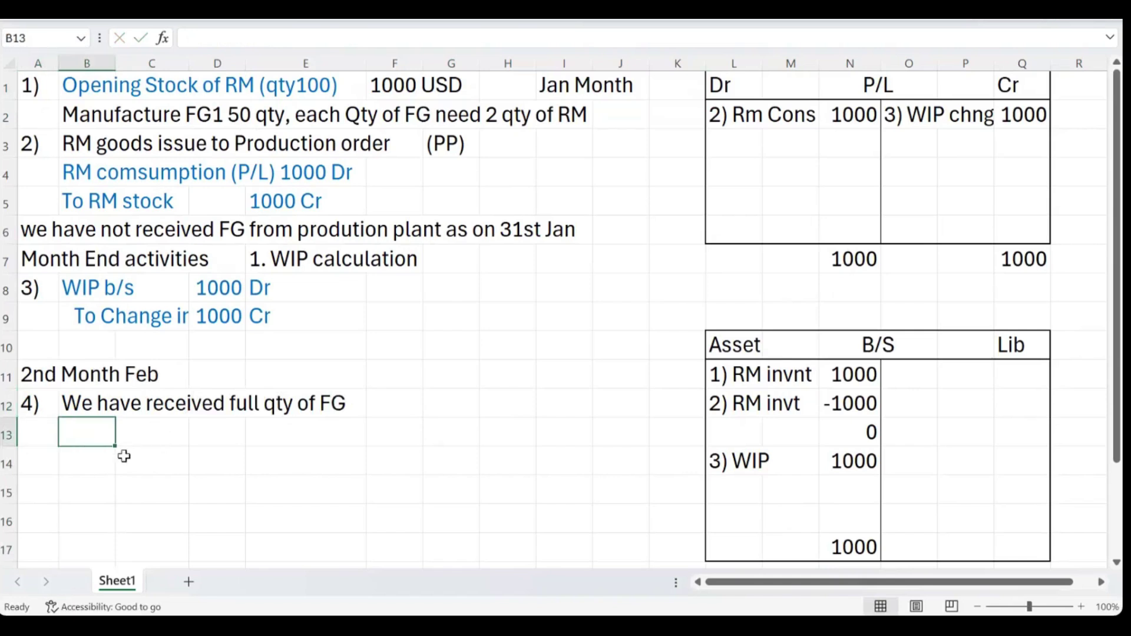
Enter the debit line 'FG stock' 1000 Dr in row 13.
left_click(103, 464)
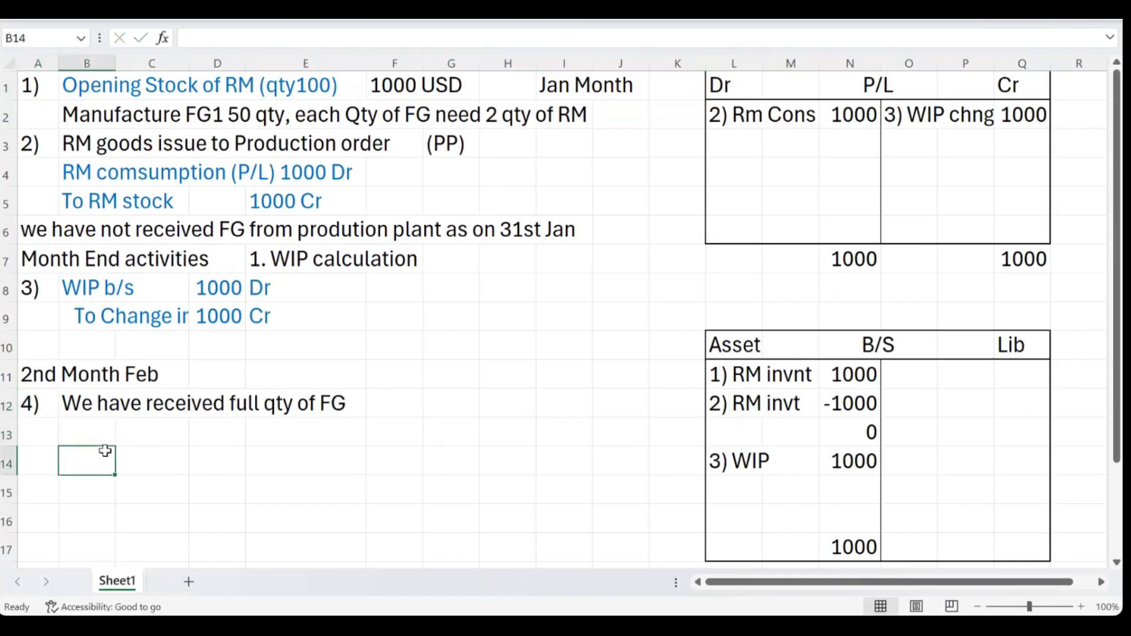
left_click(99, 435)
type("FG stock")
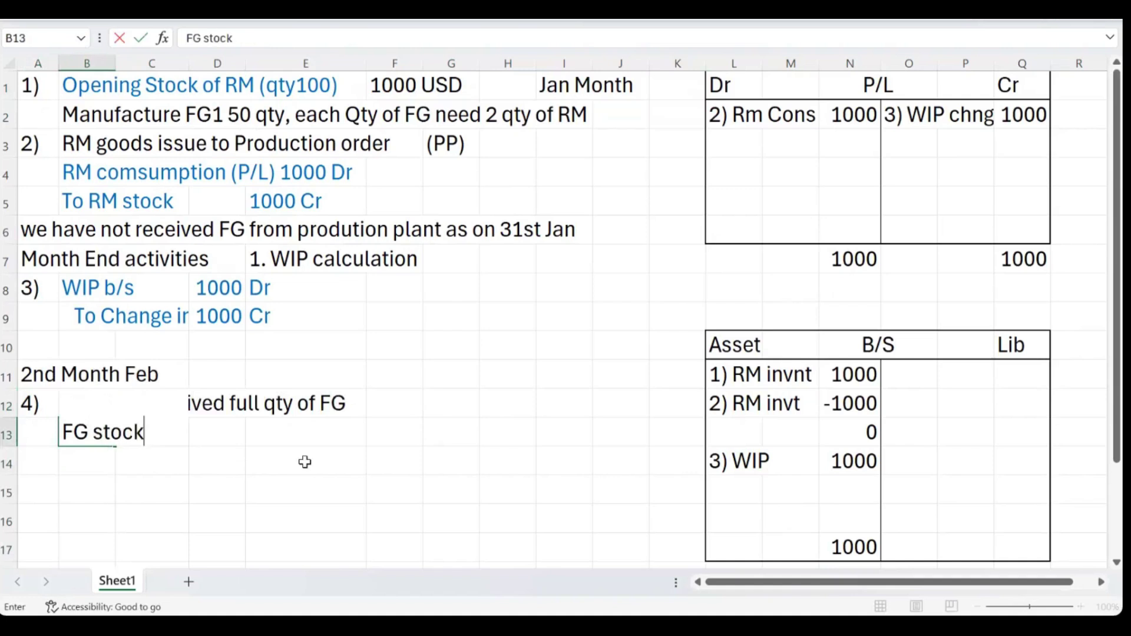
key("Tab")
key("Tab")
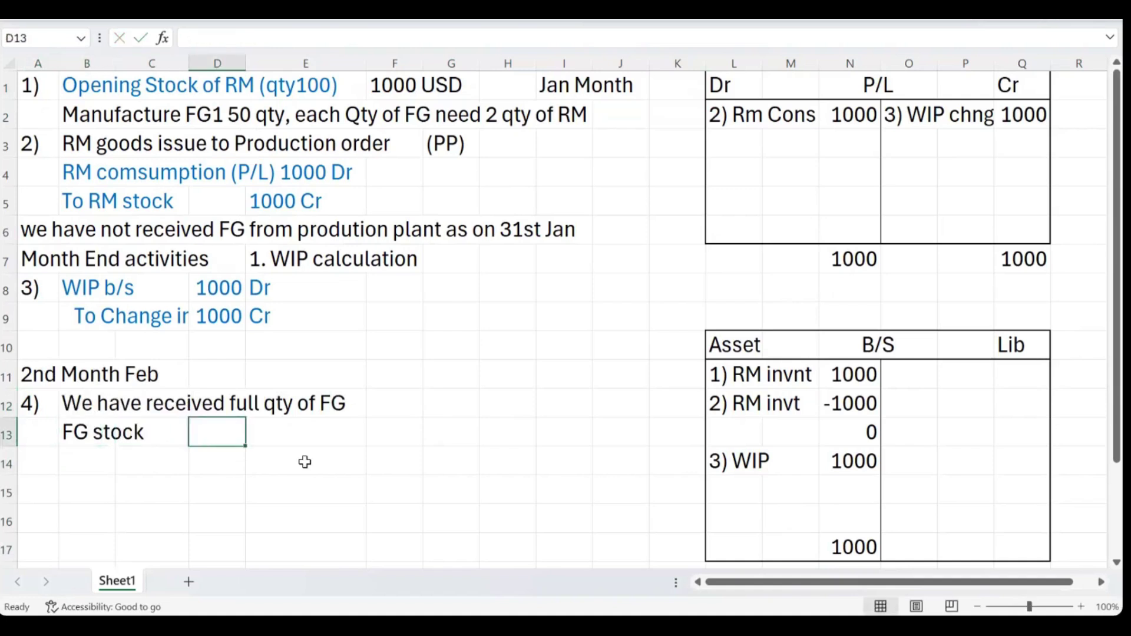
type("1000")
key("Tab")
type("Dr")
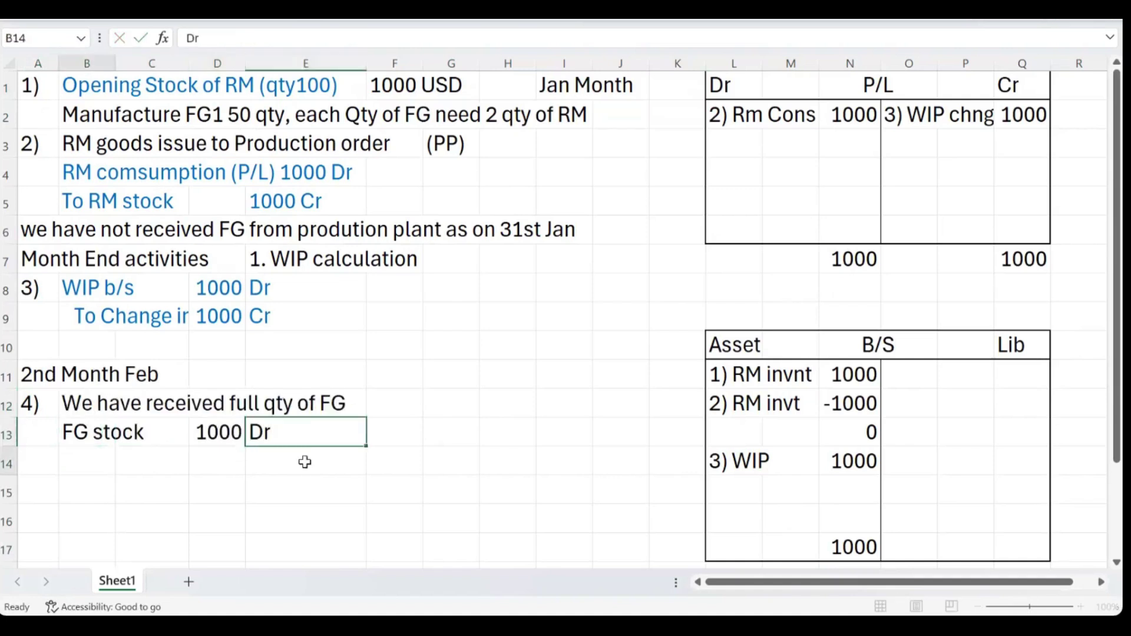
key("Return")
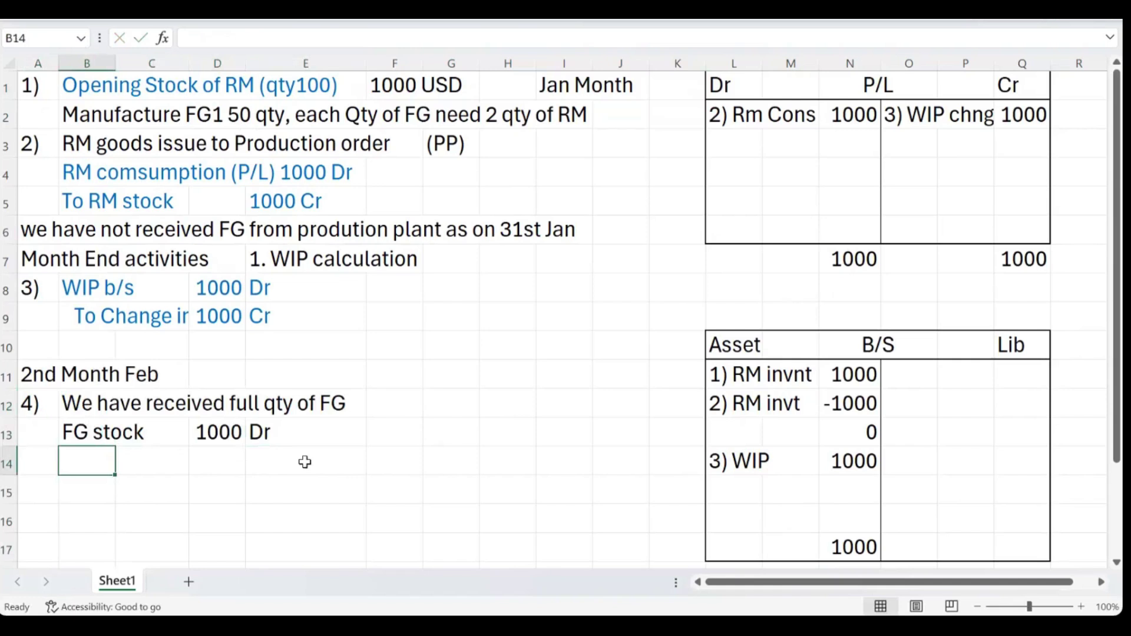
Enter the credit line label 'To COGM (P/L)' in row 14.
type("To COGM")
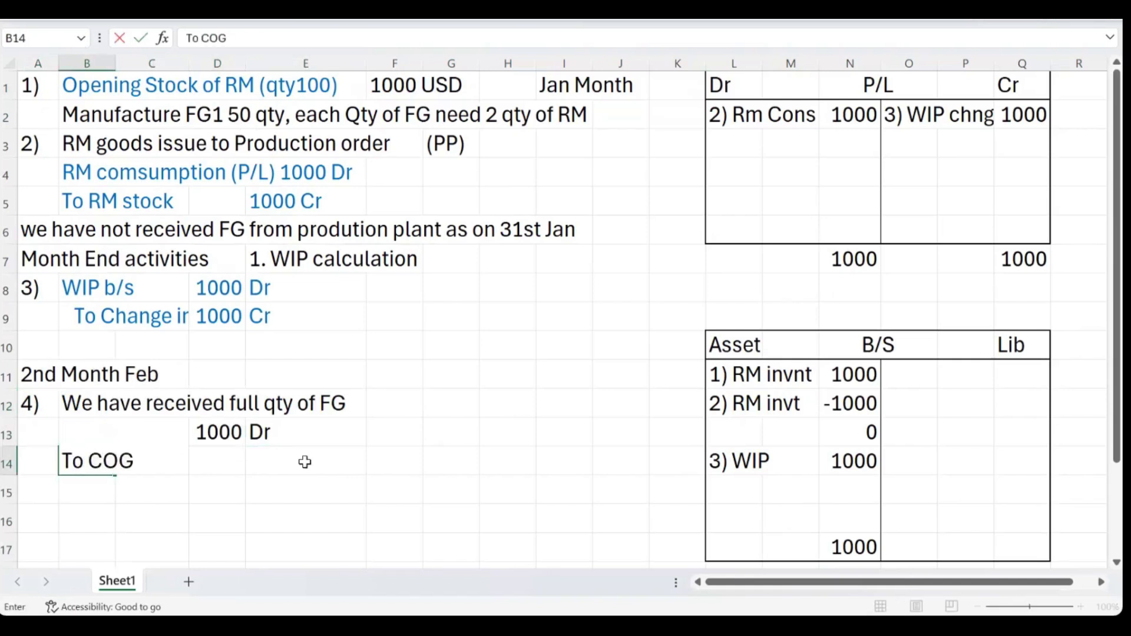
key("Tab")
key("Tab")
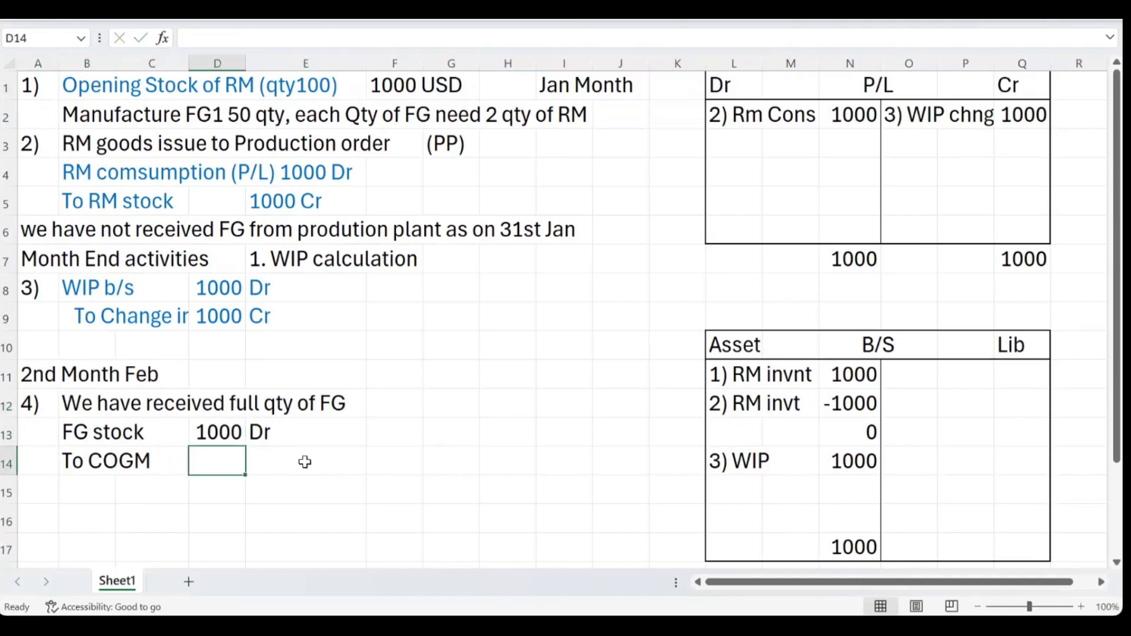
key("Left")
key("Left")
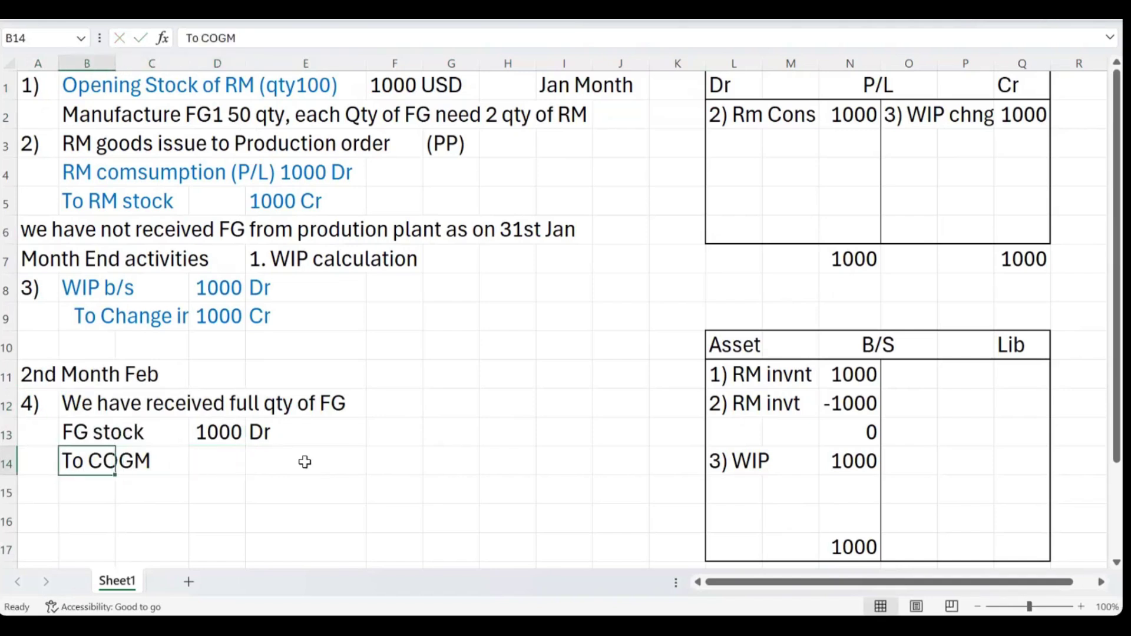
key("F2")
type("(")
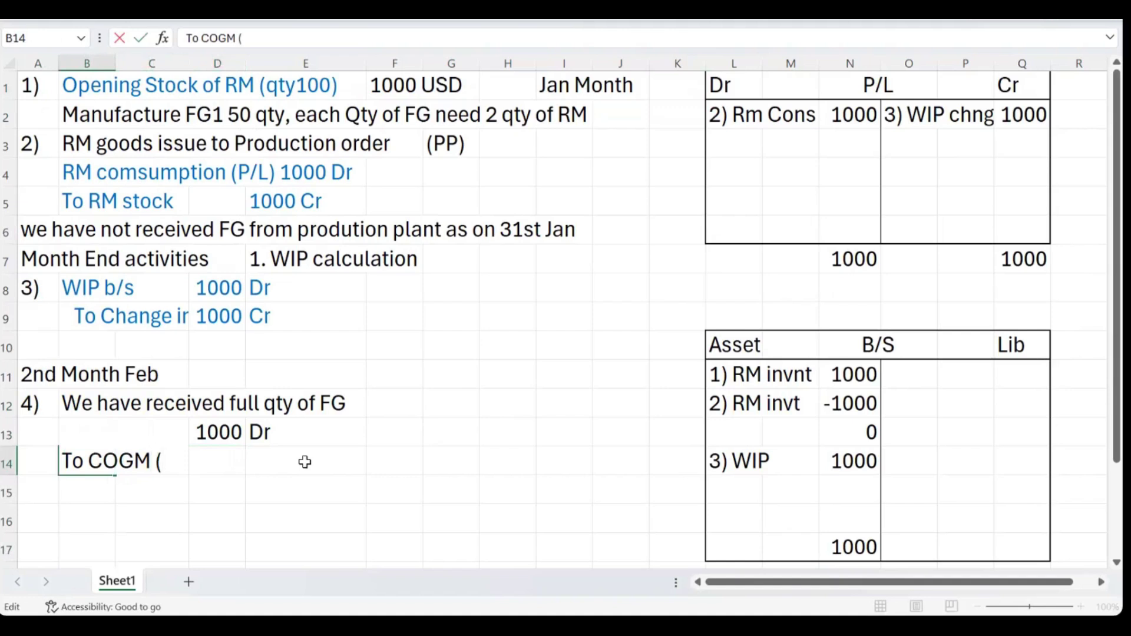
type("p")
type("P")
type("/L")
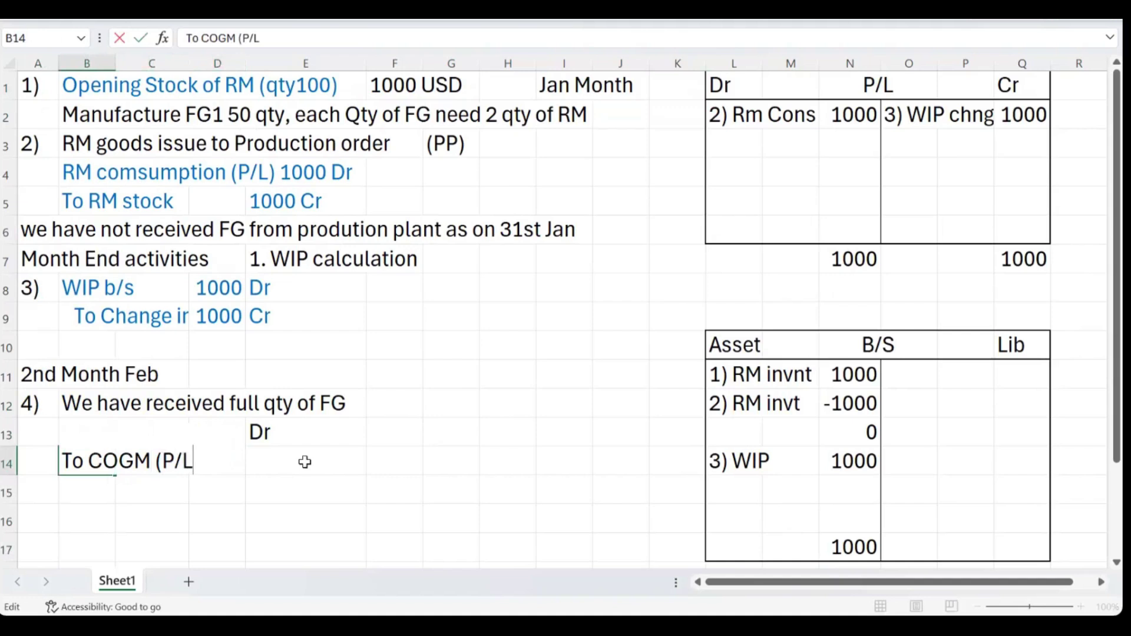
type(")")
key("Return")
key("Right")
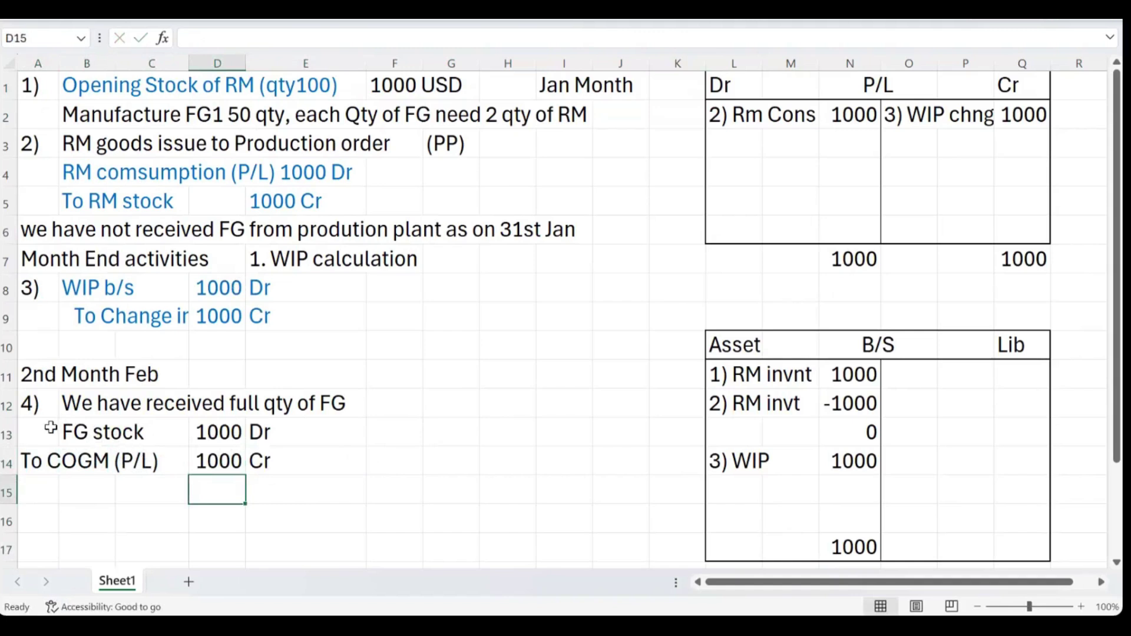
Colour both lines of entry 4 (A13:E14) blue.
left_click_drag(51, 430, 261, 463)
left_click(74, 23)
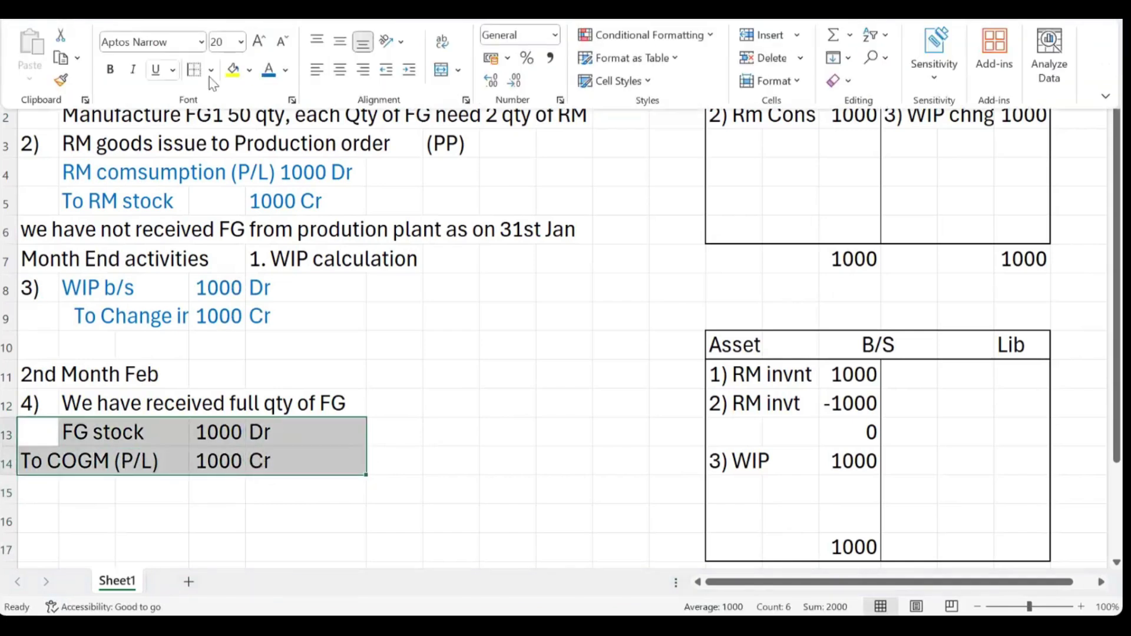
left_click(269, 70)
Finish applying blue to entry 4 and check its FG stock line.
left_click(468, 454)
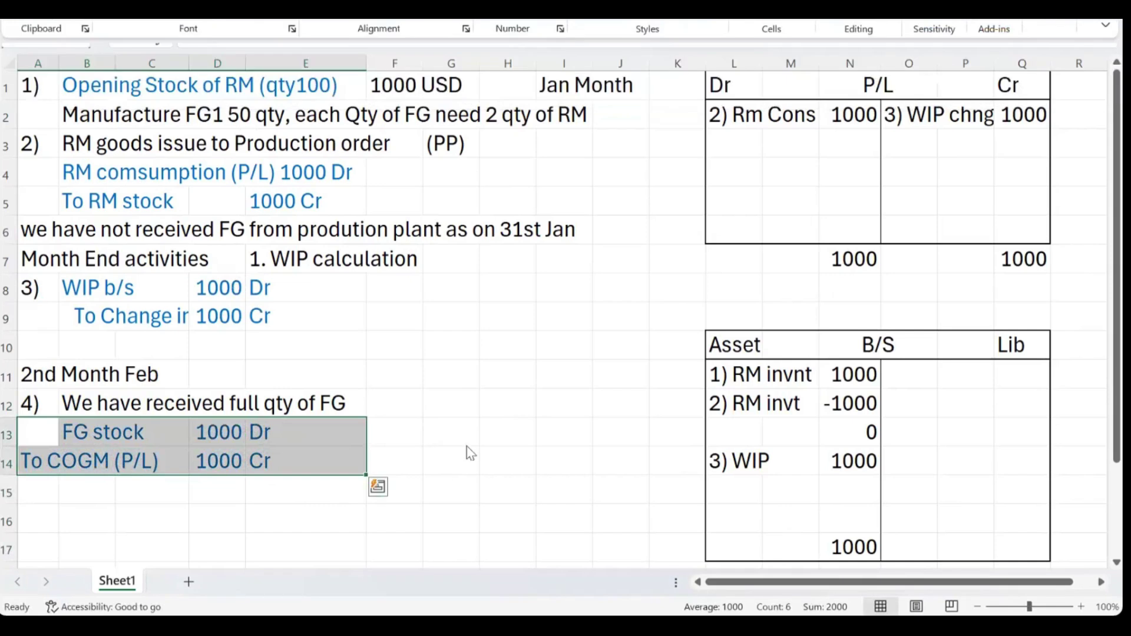
left_click(476, 442)
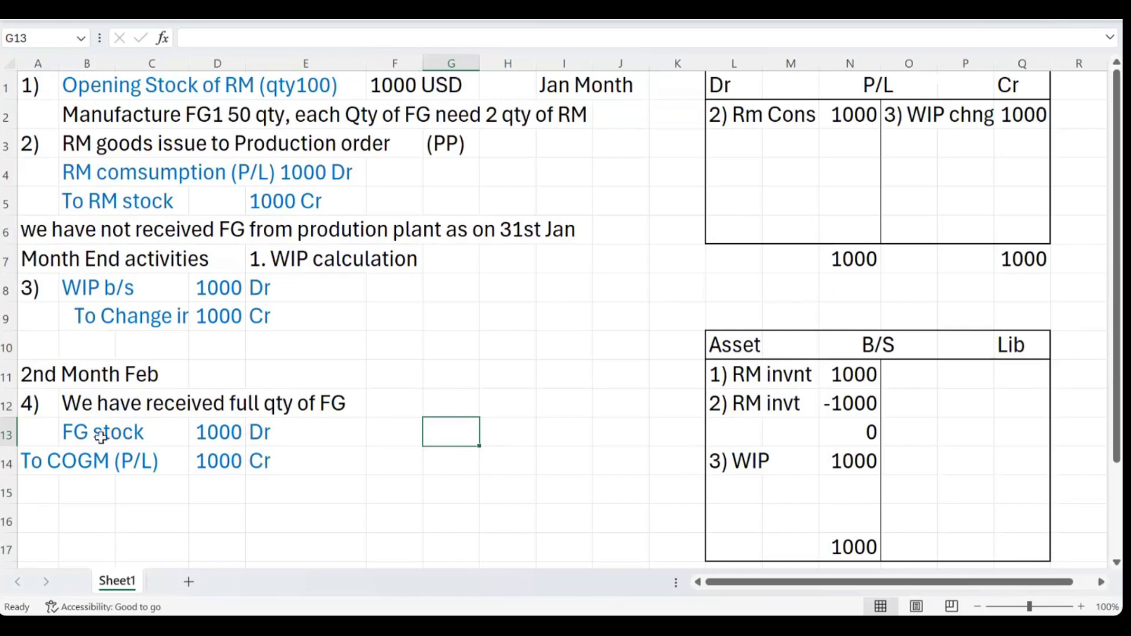
left_click(40, 441)
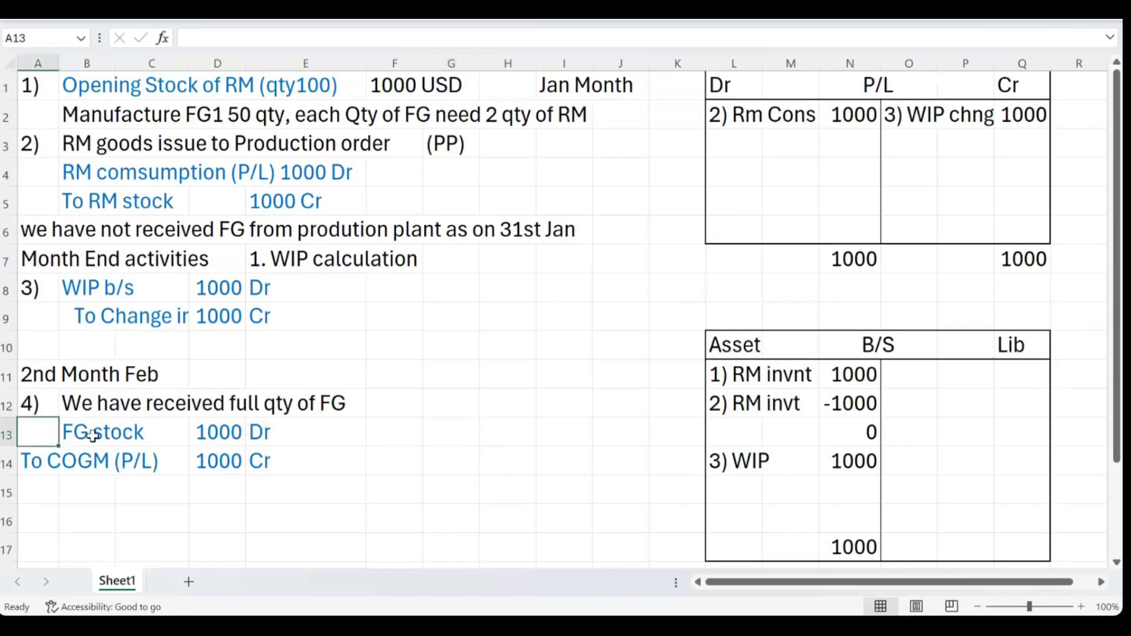
left_click(99, 442)
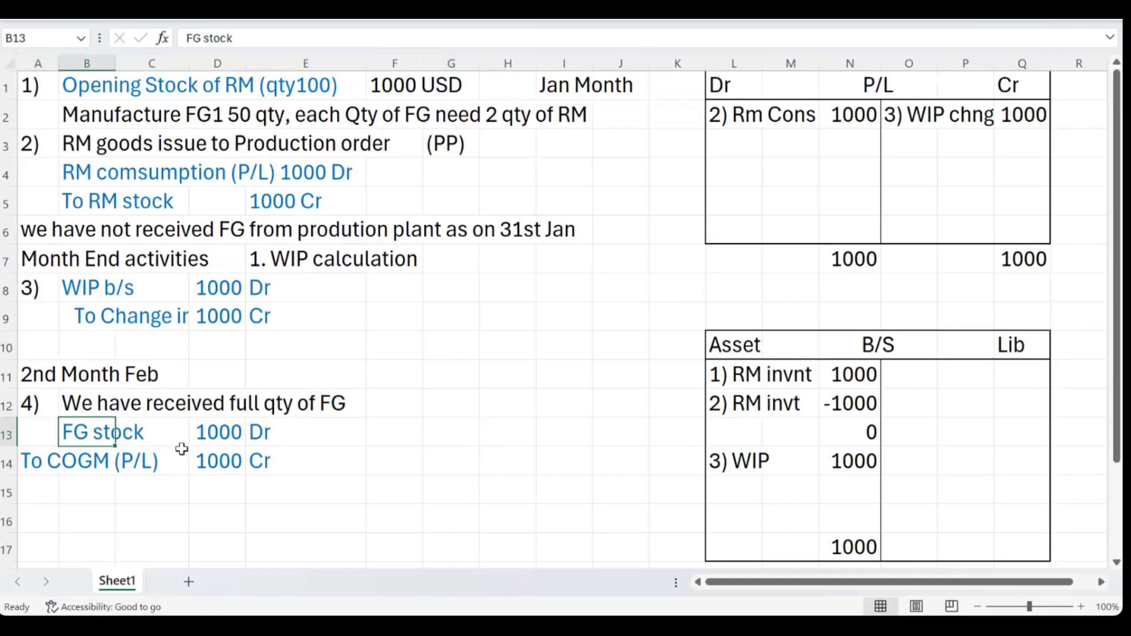
left_click(146, 436)
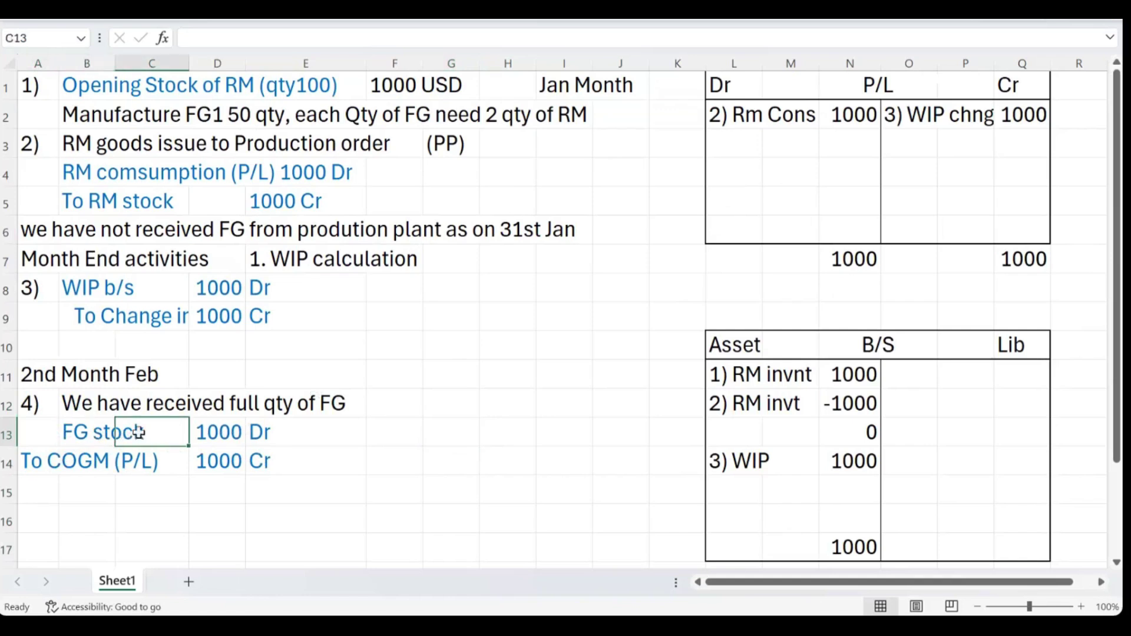
Clear the old 1000 total from the B/S asset side.
left_click(735, 489)
left_click(857, 545)
key("BackSpace")
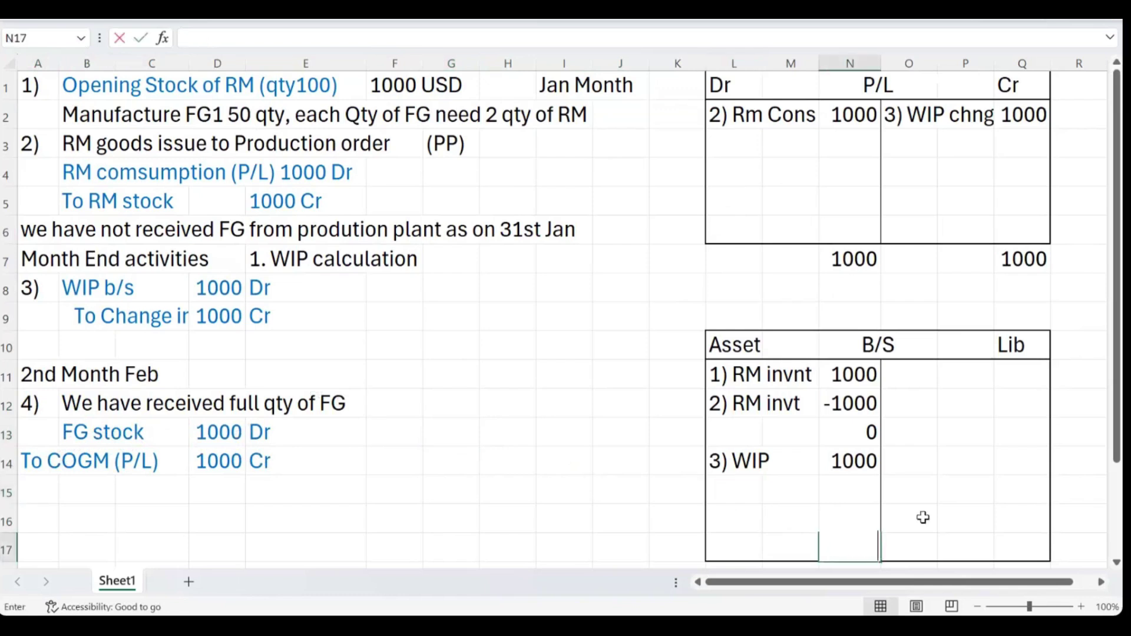
left_click(923, 517)
Add the B/S asset line '4) FG stock' with 1000.
left_click(738, 517)
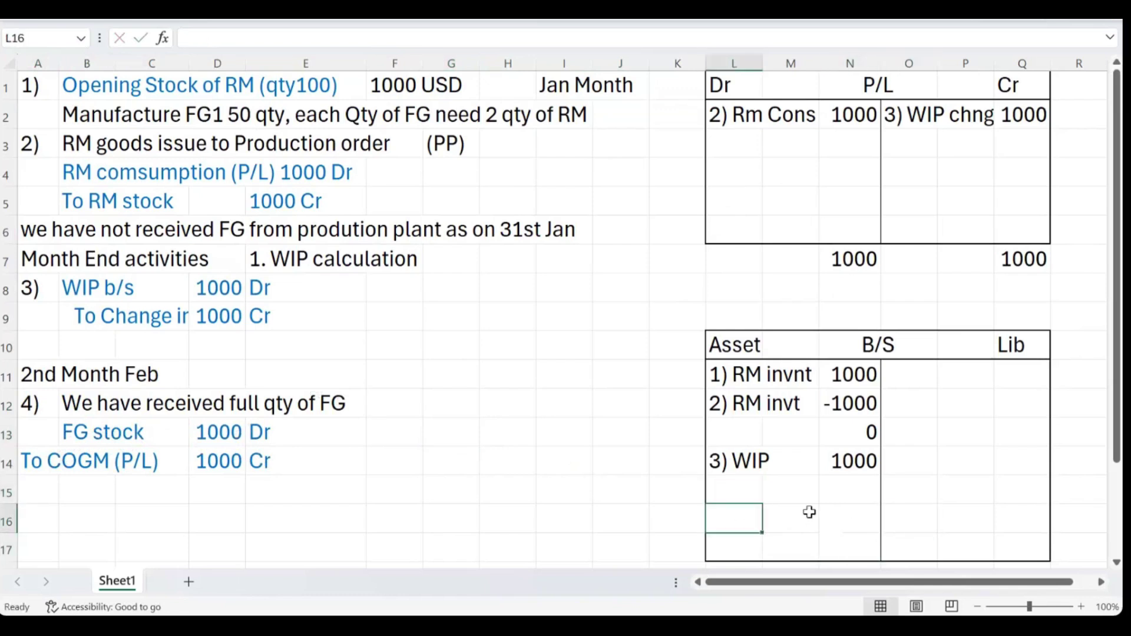
type("4")
left_click(809, 513)
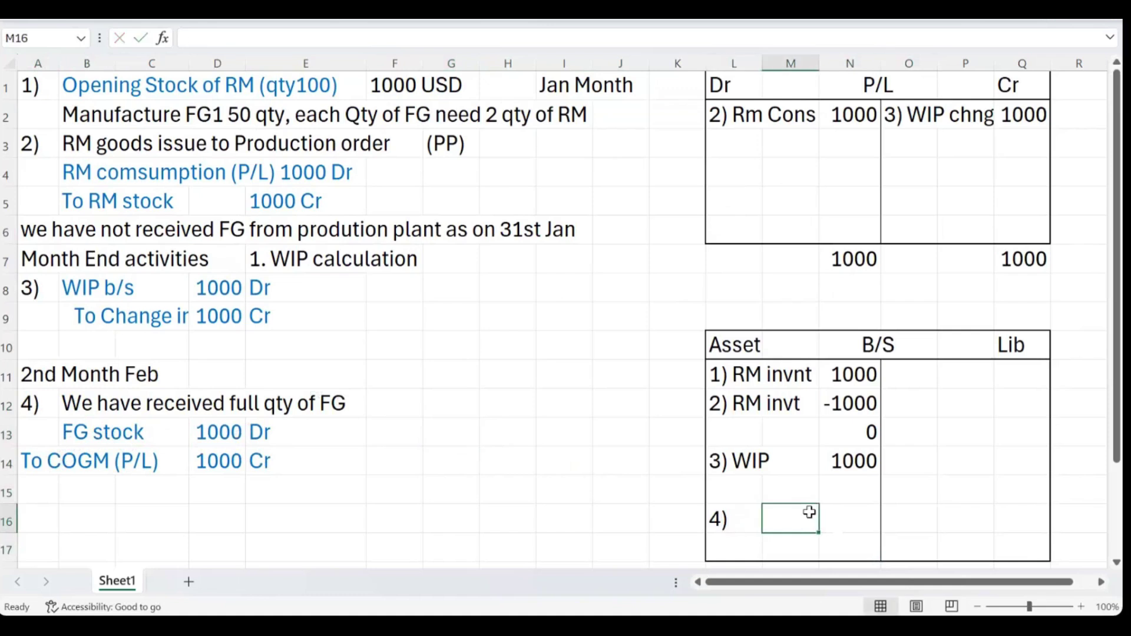
key("Left")
key("F2")
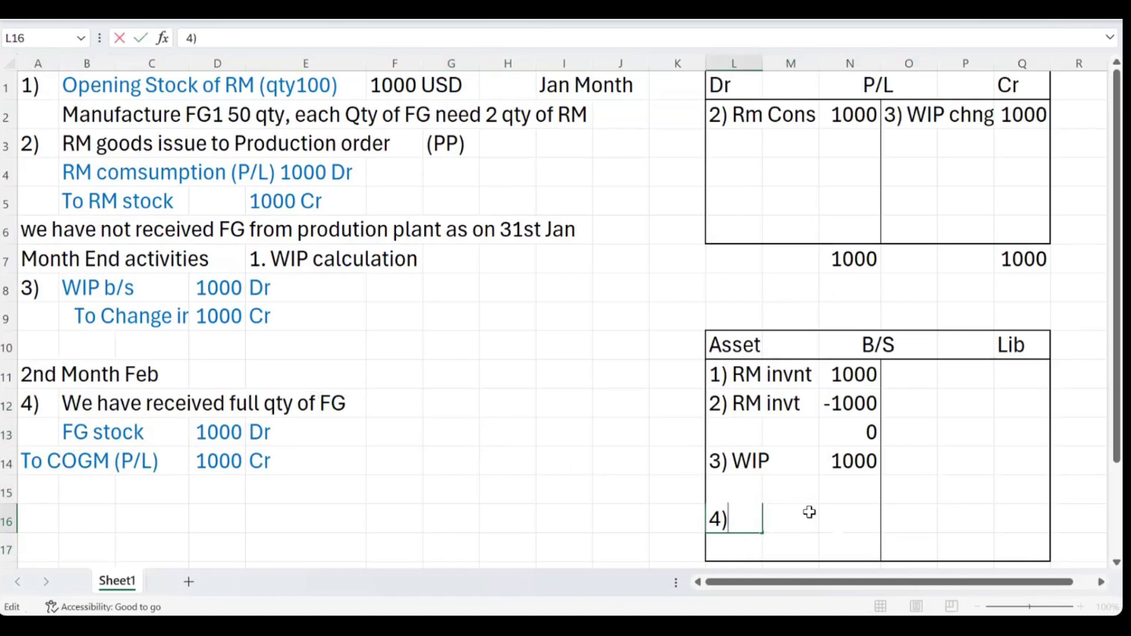
type("FG s")
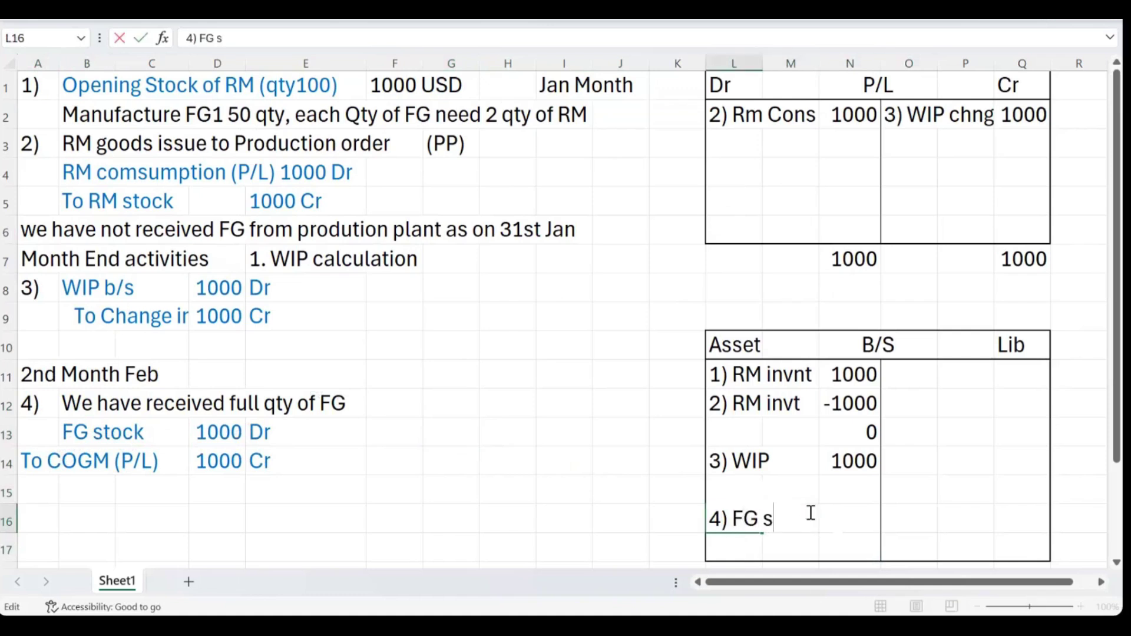
type("tock")
key("Tab")
key("Tab")
type("1")
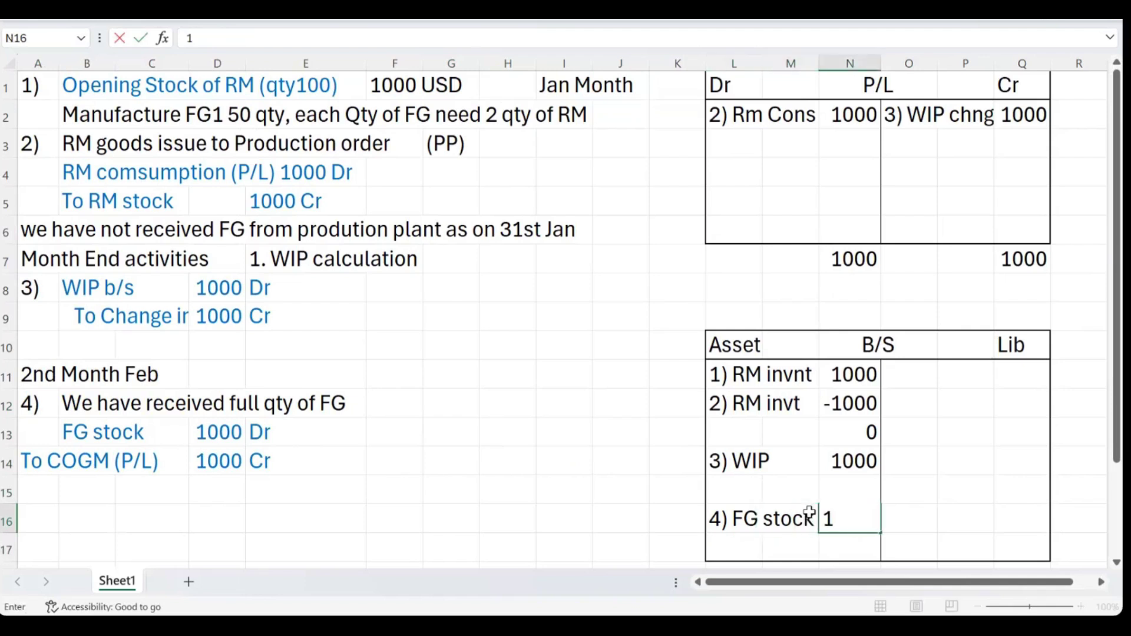
type("000")
left_click(698, 519)
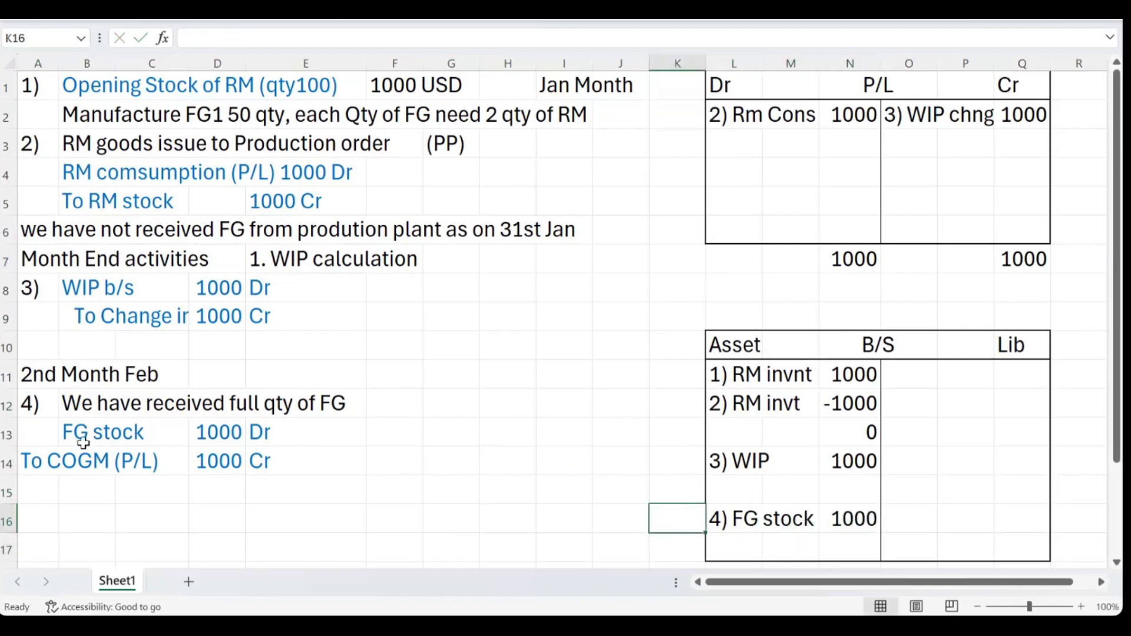
Review entry 4's To COGM (P/L) Cr line.
left_click(42, 463)
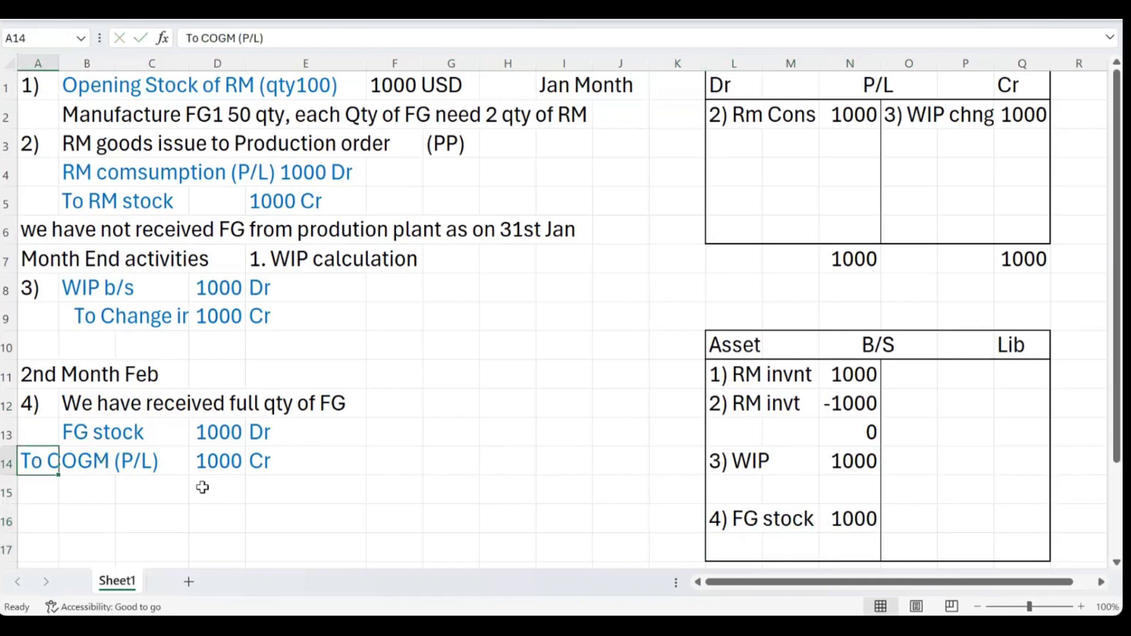
left_click(282, 463)
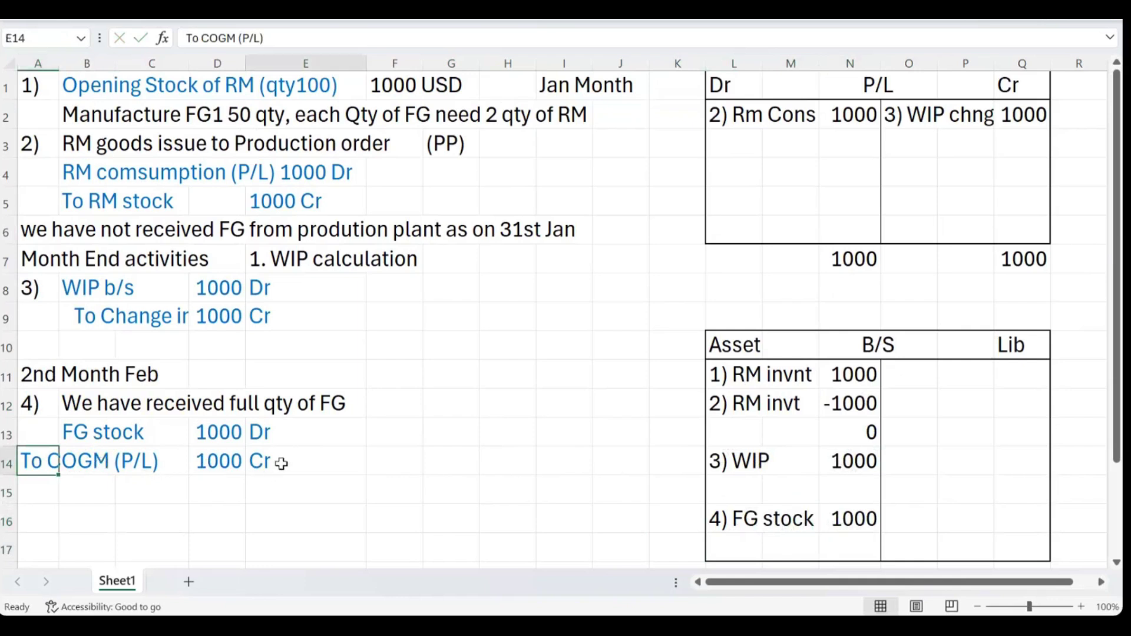
left_click(910, 145)
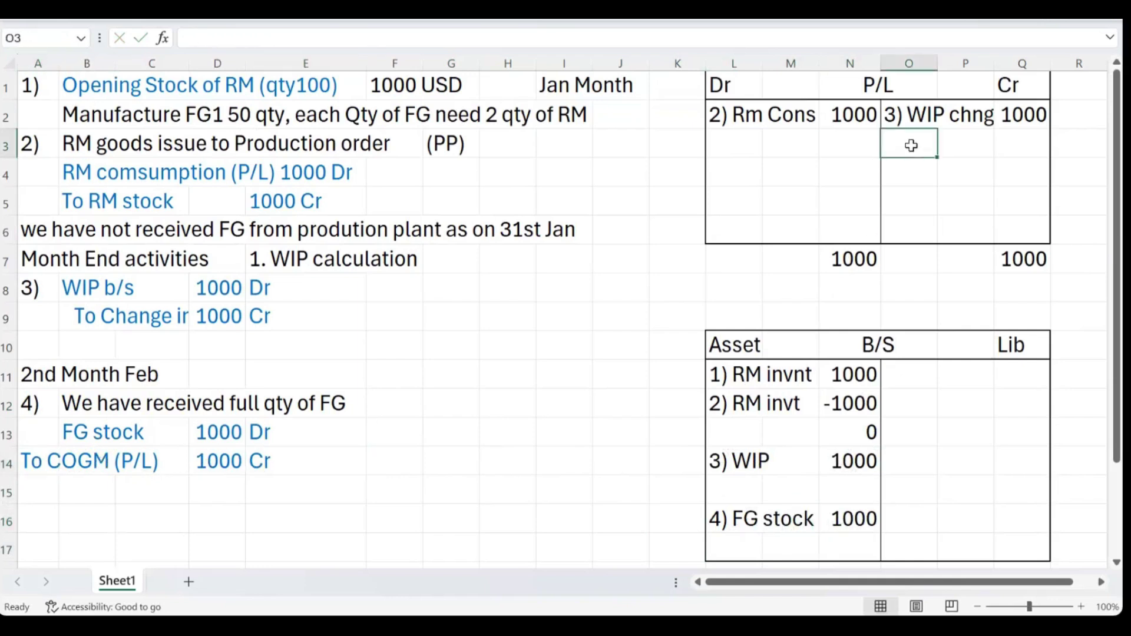
Add a 4) COGM line of 1000 to the P/L credit side.
type("4")
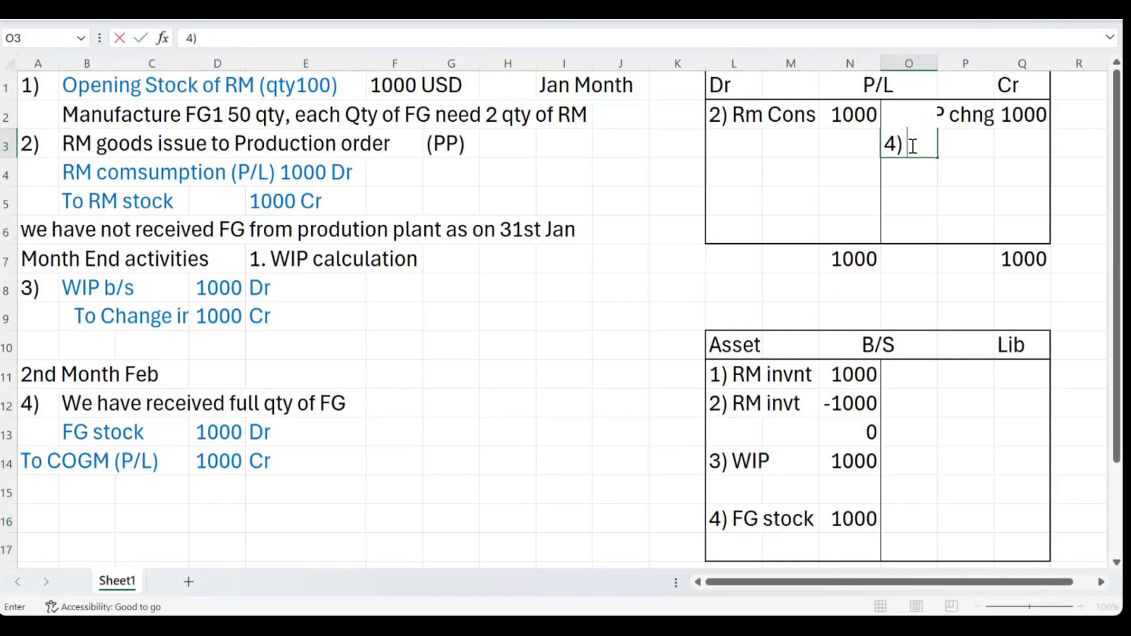
type(") COGM")
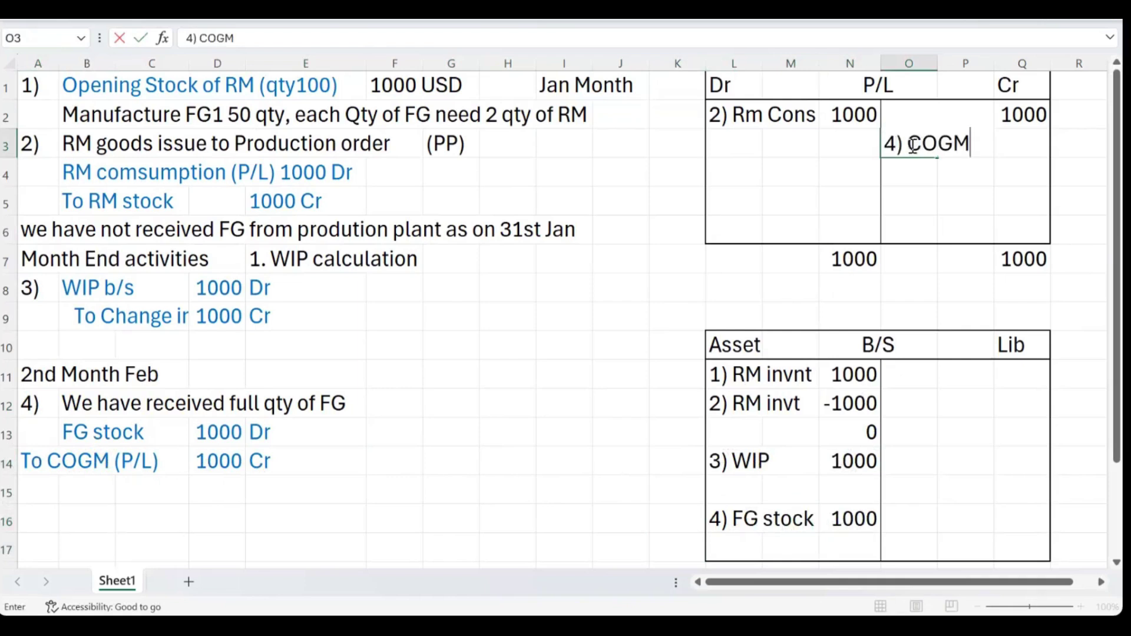
key("Tab")
key("Tab")
type("100")
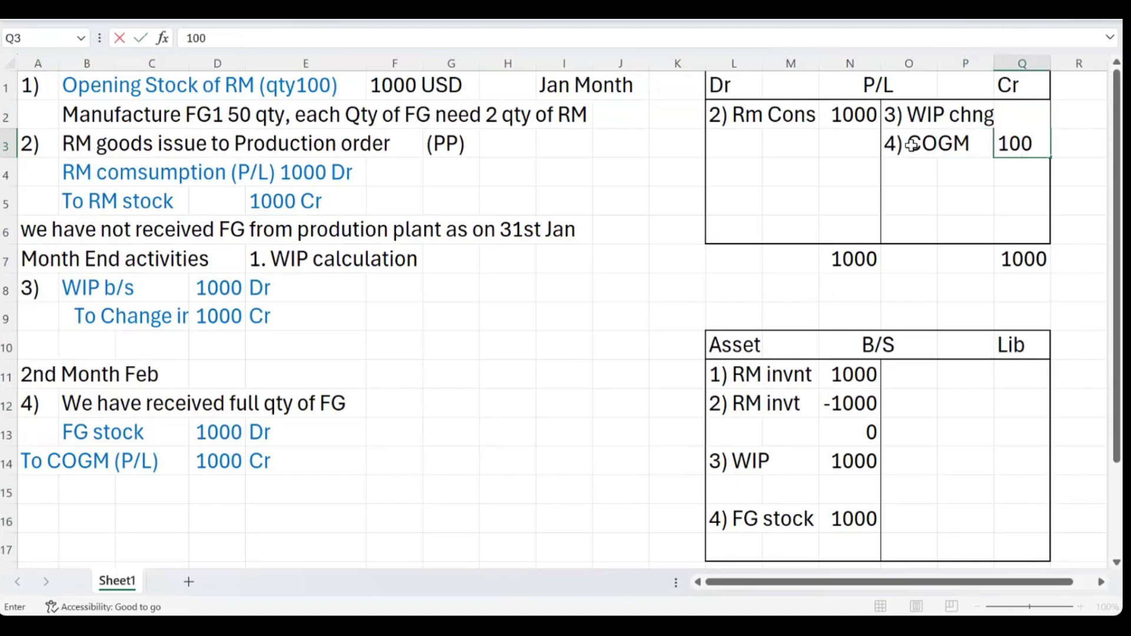
type("0")
key("Return")
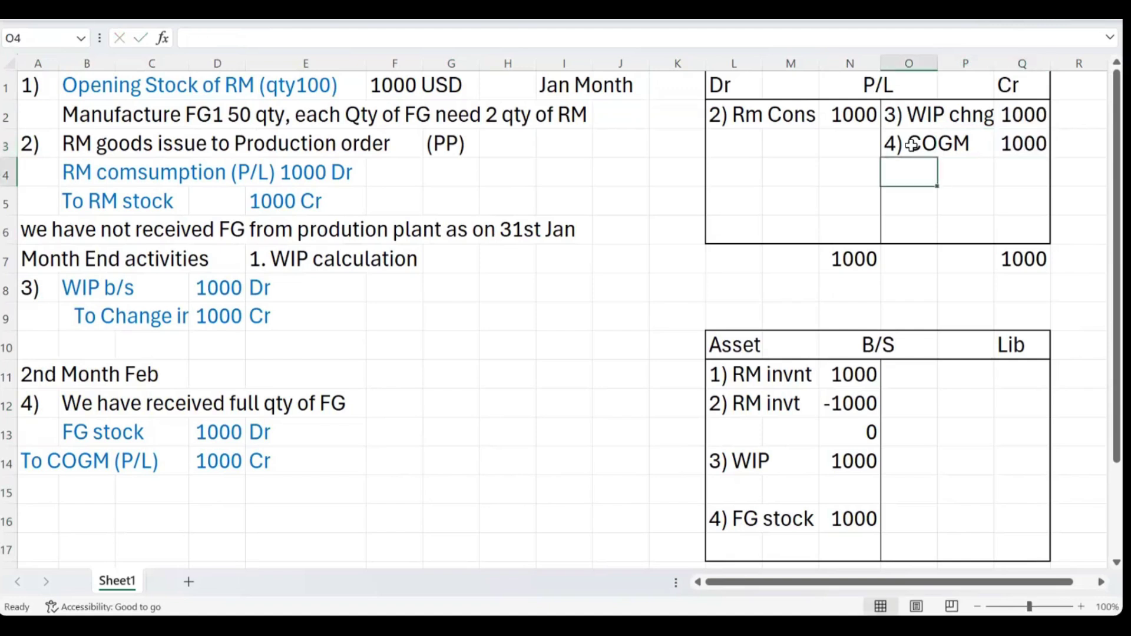
Replace the P/L credit total with a SUM formula over the credit entries, giving 2000.
left_click(1032, 250)
type("=")
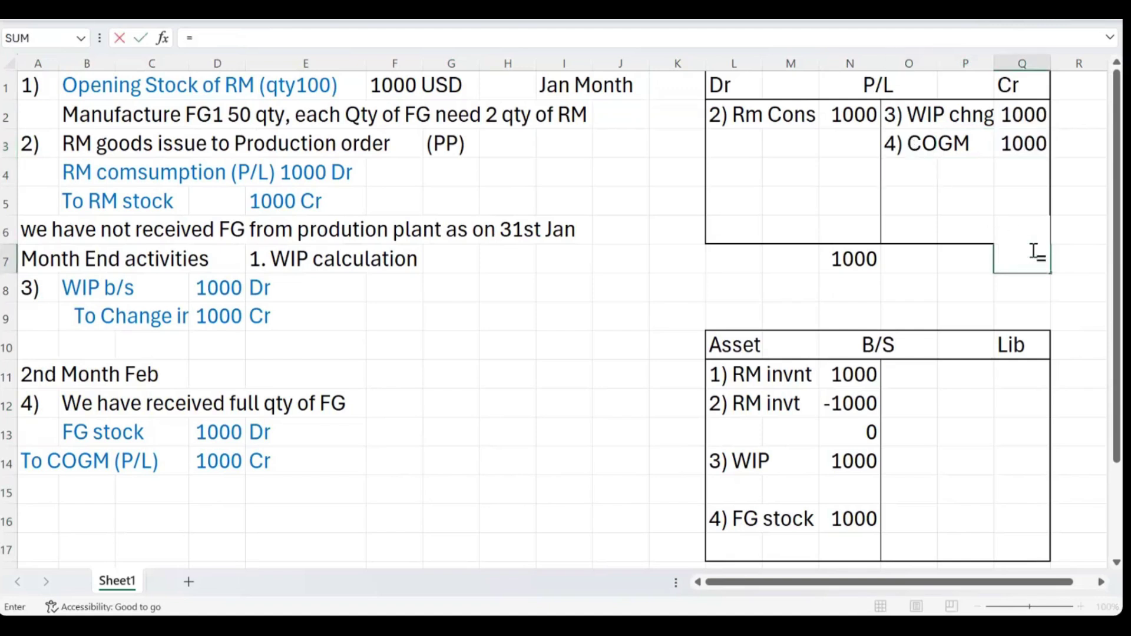
type("sum(")
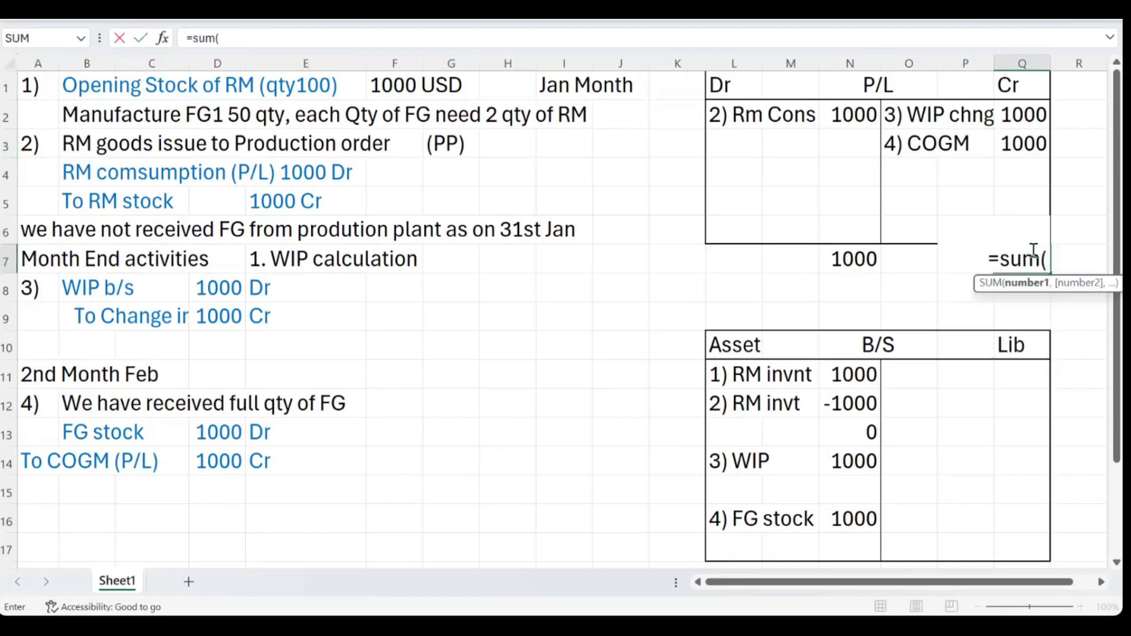
key("Up")
key("shift+Up")
key("shift+Up")
key("shift+Up")
key("shift+Up")
key("shift+Up")
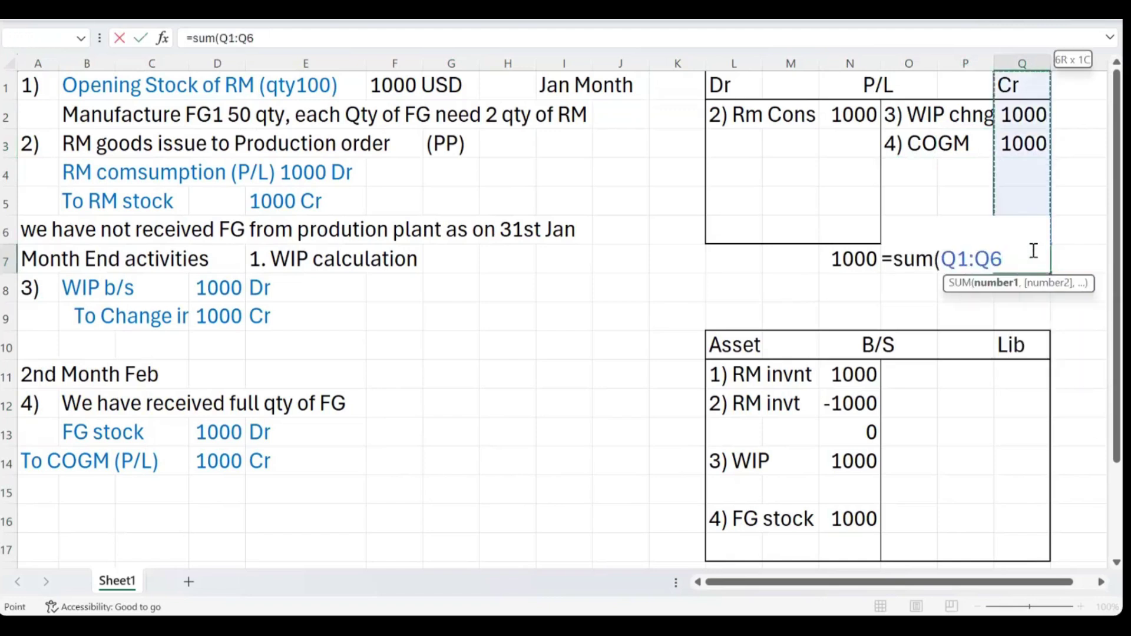
key("shift+Down")
key("Return")
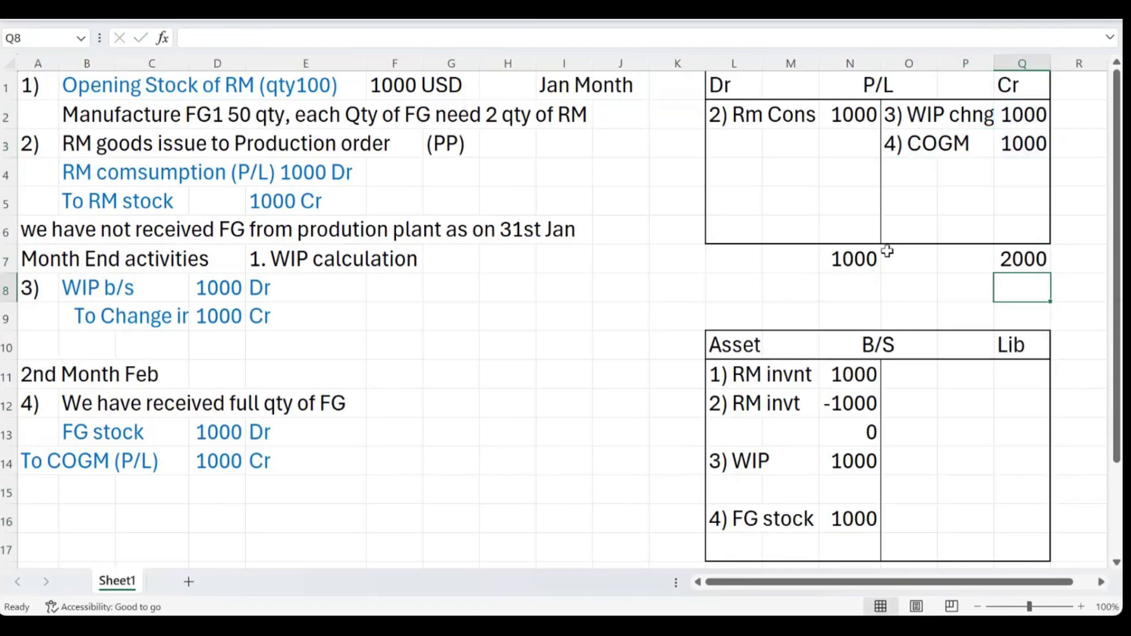
AutoSum the P/L debit column to 1000, then verify both total formulas.
left_click(861, 258)
key("alt+equal")
key("Return")
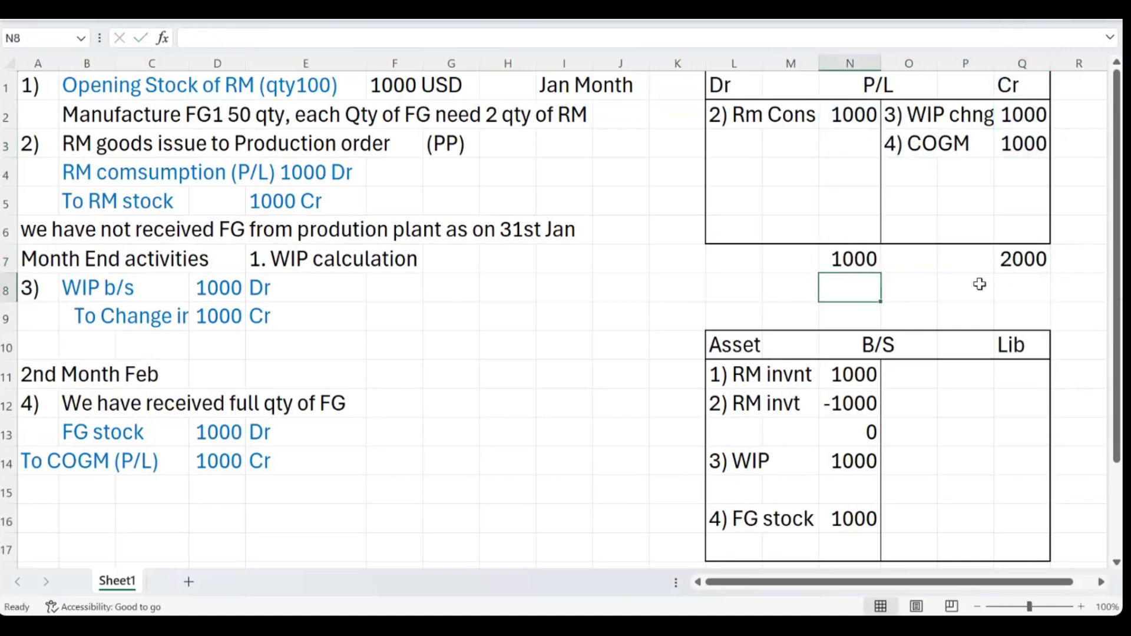
left_click(777, 170)
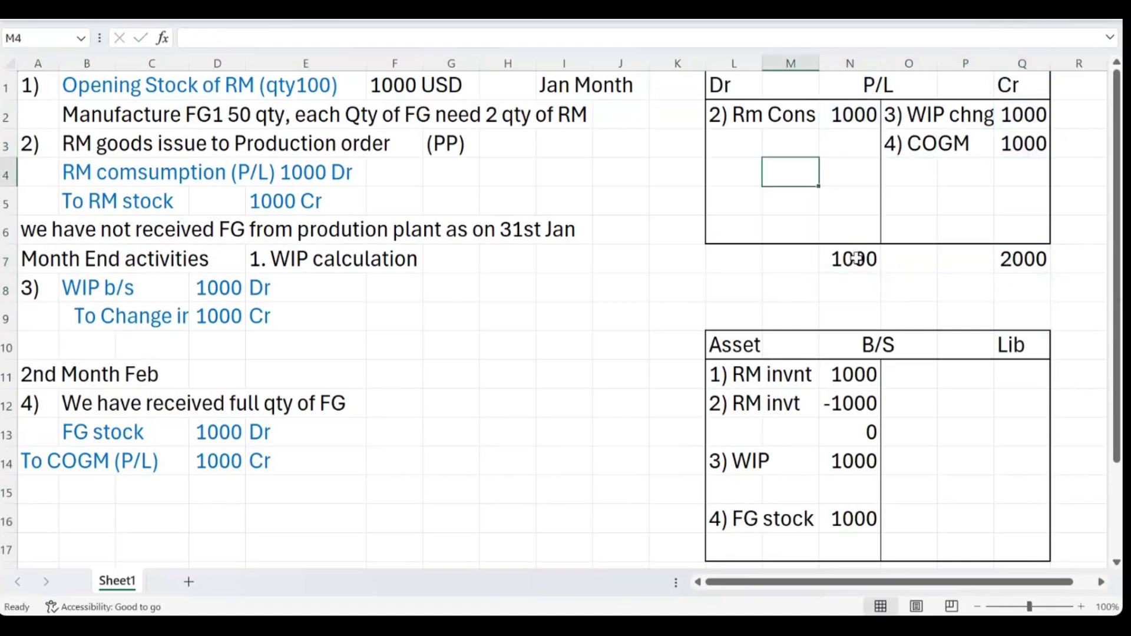
left_click(856, 258)
left_click(1023, 265)
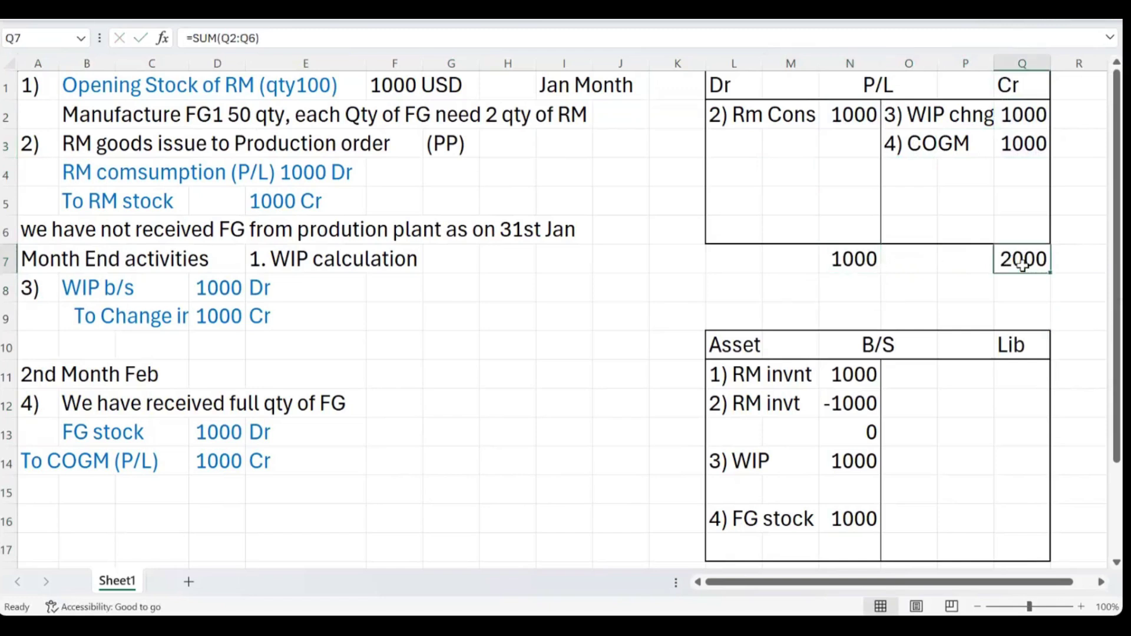
left_click(47, 498)
Copy the '1. WIP calculation' label into row 15 of the February section.
left_click(56, 274)
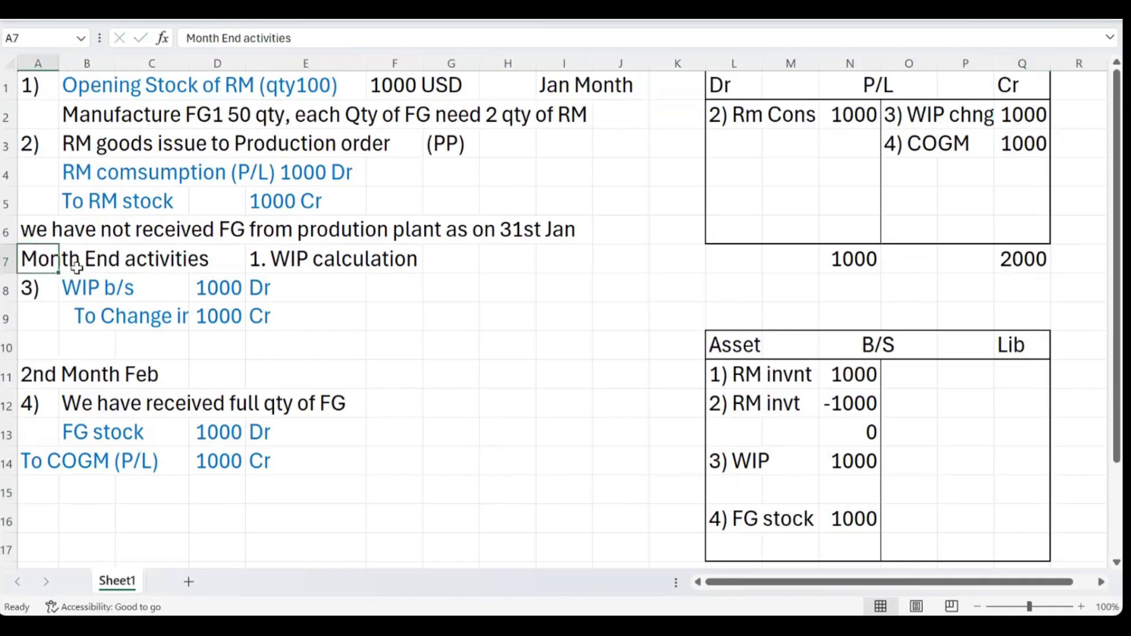
left_click(357, 262)
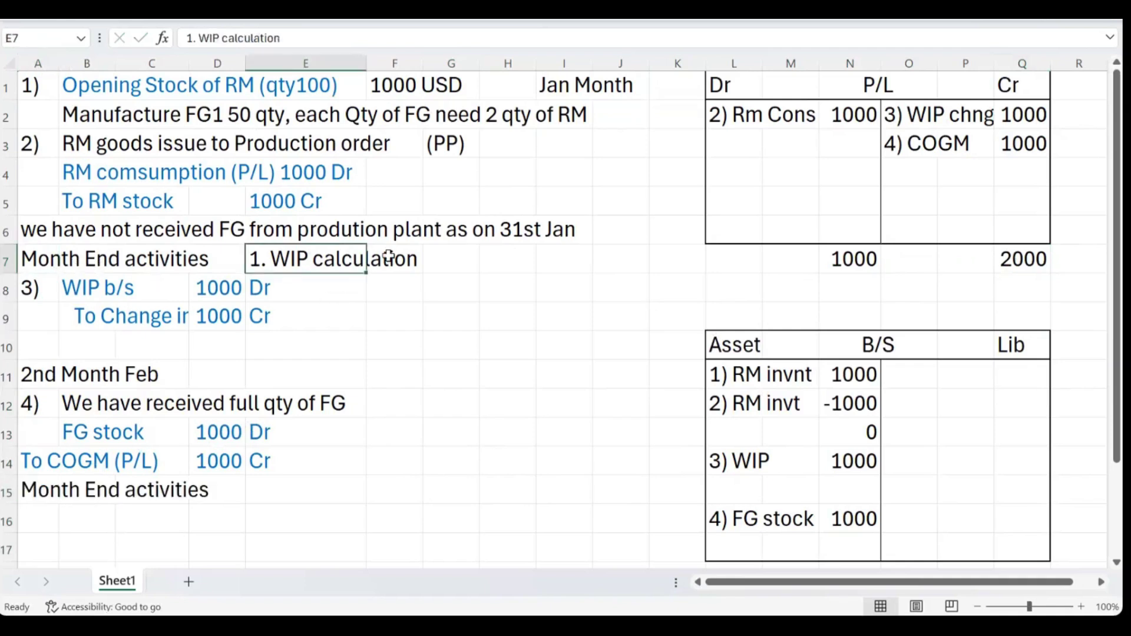
key("ctrl+c")
key("Down")
key("Down")
key("Down")
key("Down")
key("Down")
key("Down")
key("Down")
key("Down")
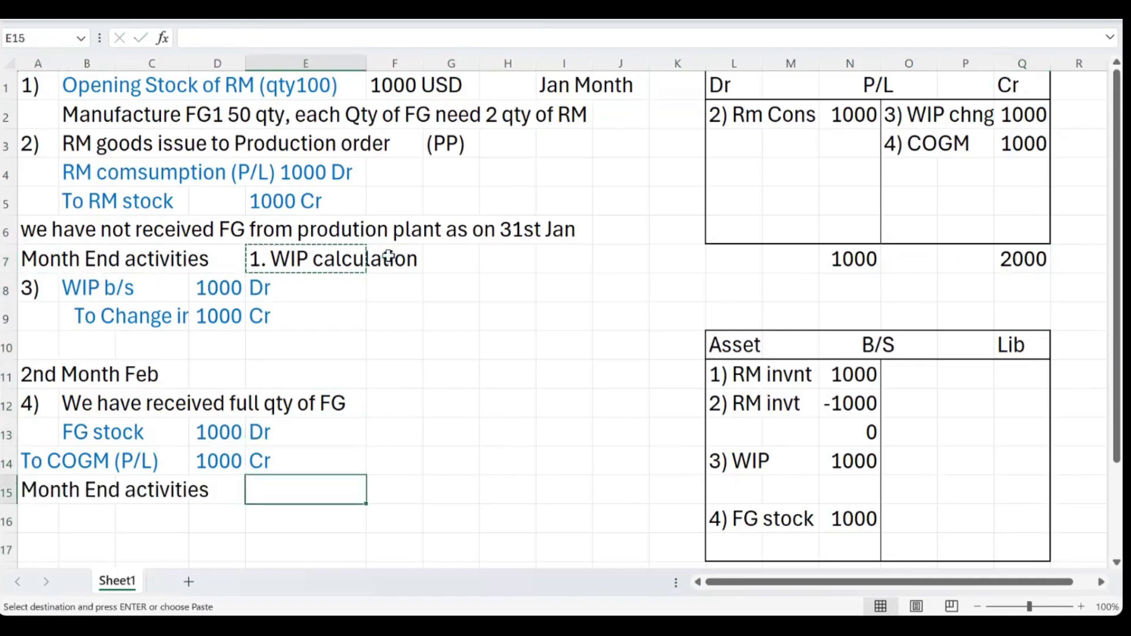
key("Return")
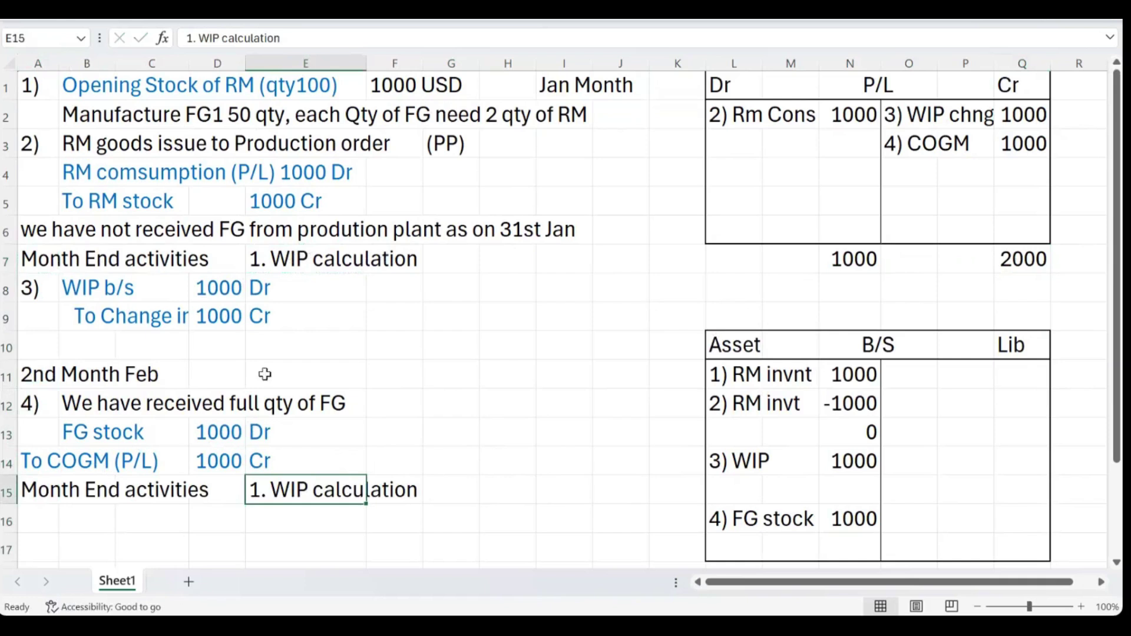
Copy the January WIP journal entry into rows 16–17 and shift its amounts one column right.
left_click(88, 518)
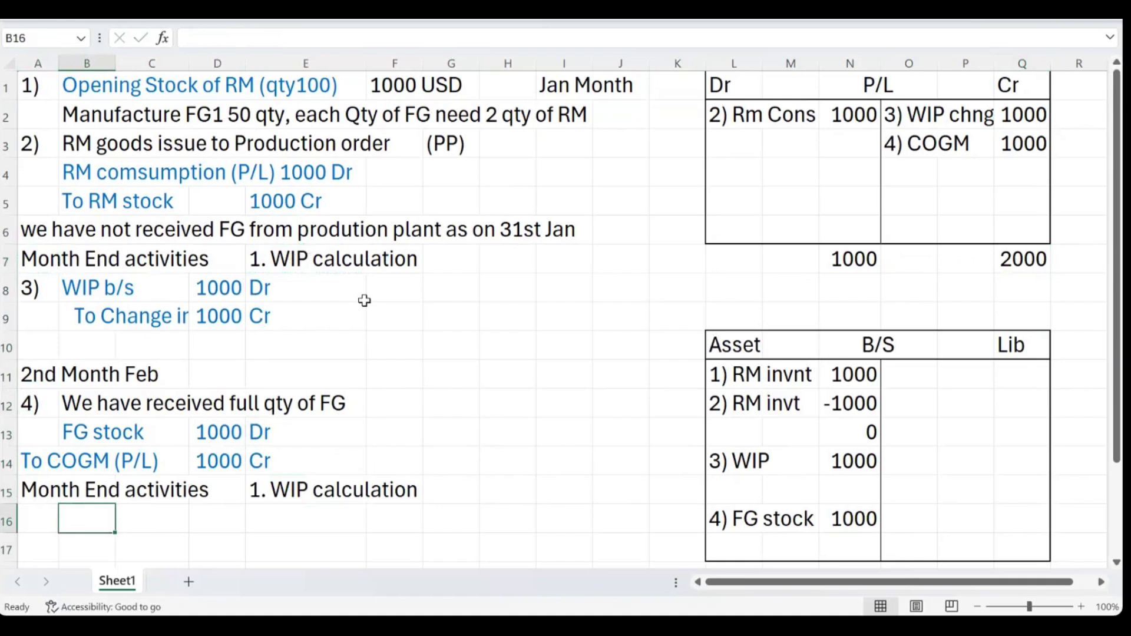
left_click_drag(104, 293, 257, 315)
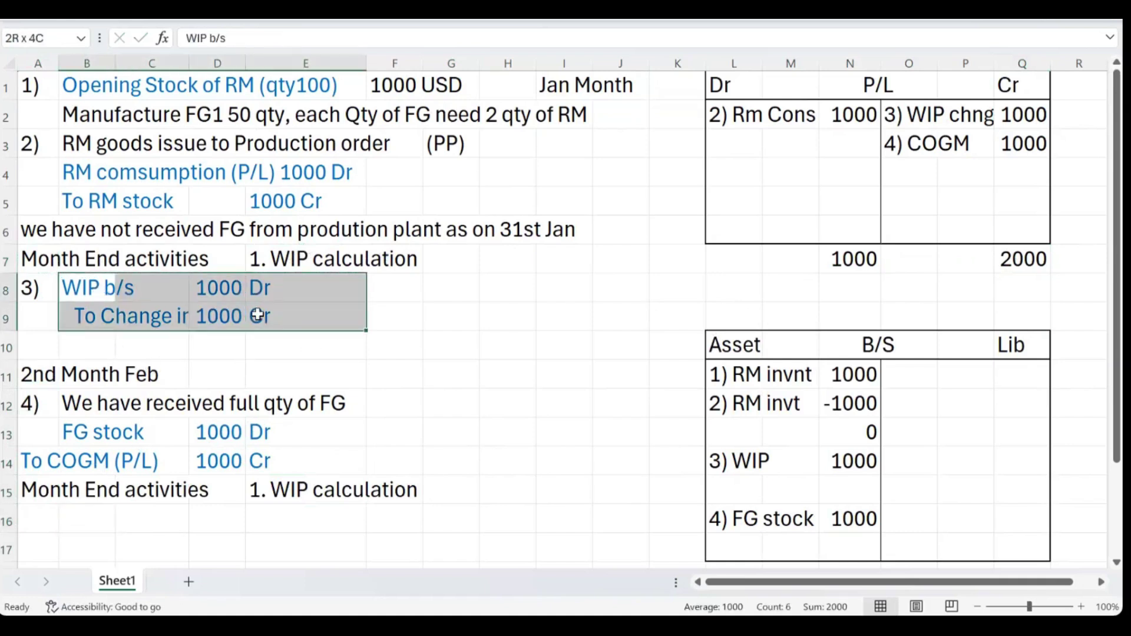
left_click(412, 312)
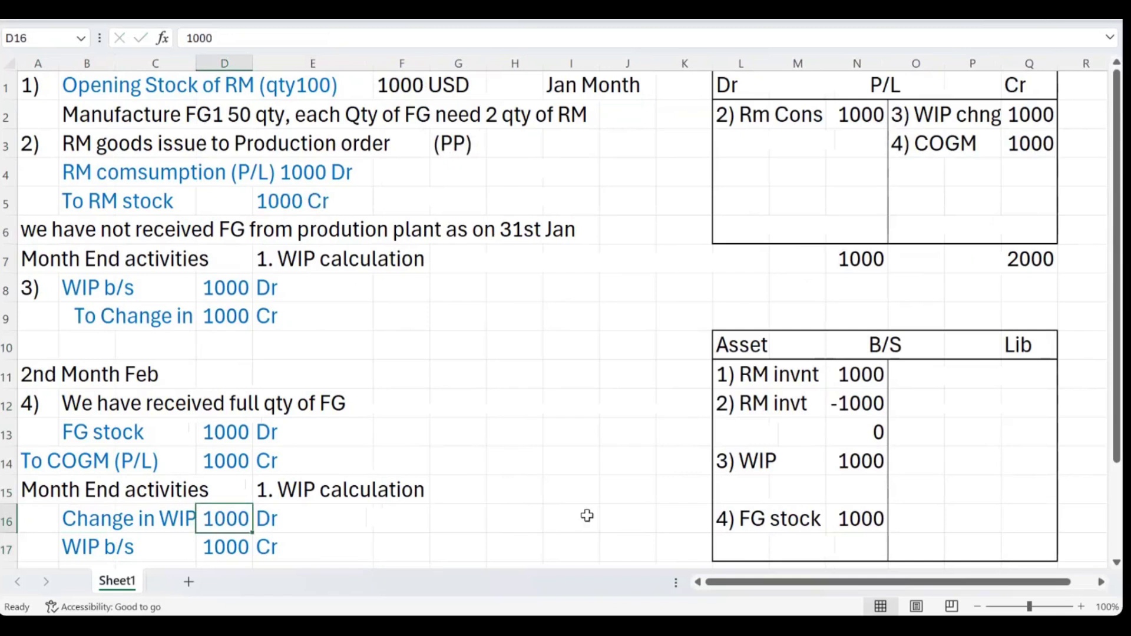
key("shift+Right")
key("shift+Down")
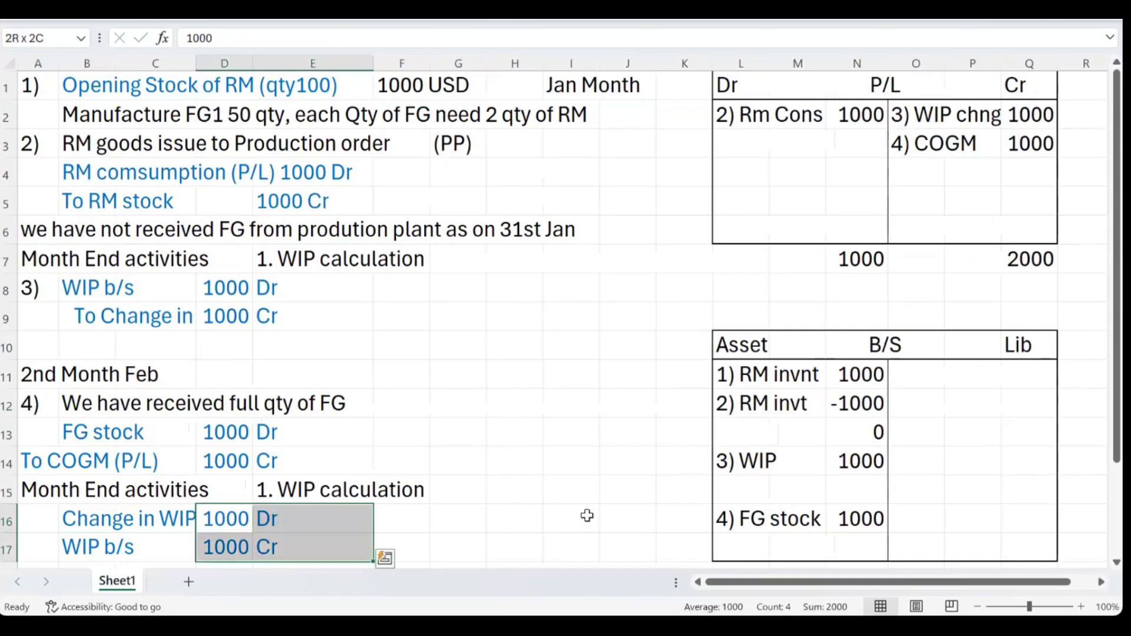
key("ctrl+x")
key("Right")
key("ctrl+v")
key("Left")
Relabel the credit line 'To WIP b/s' and check the Dr/Cr labels.
key("Down")
key("Left")
key("Left")
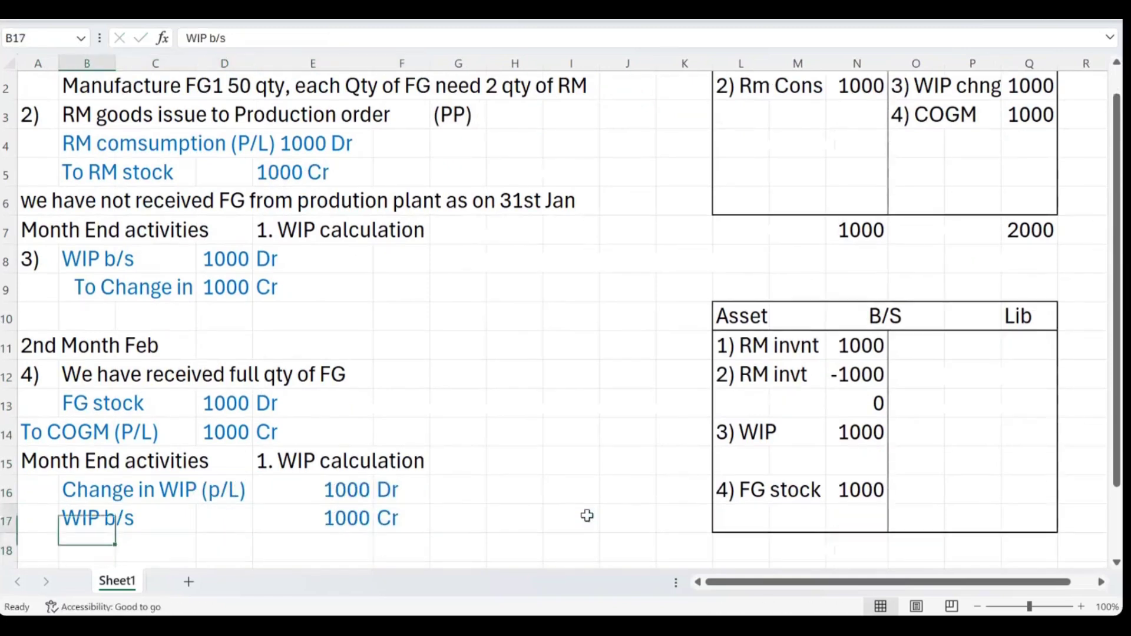
key("F2")
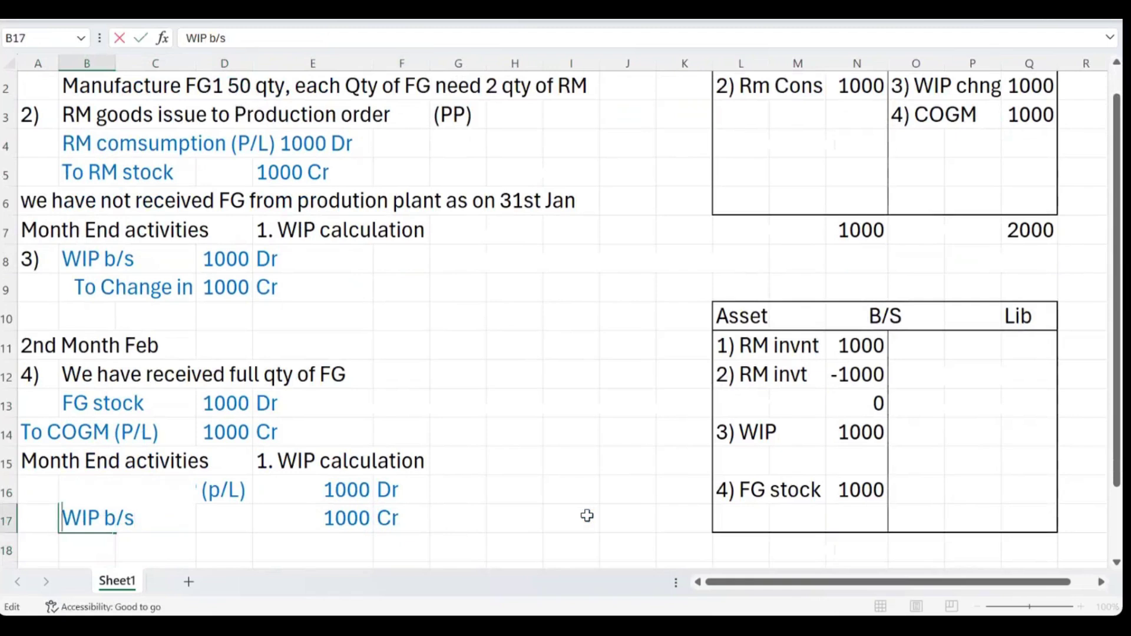
type("To")
key("Return")
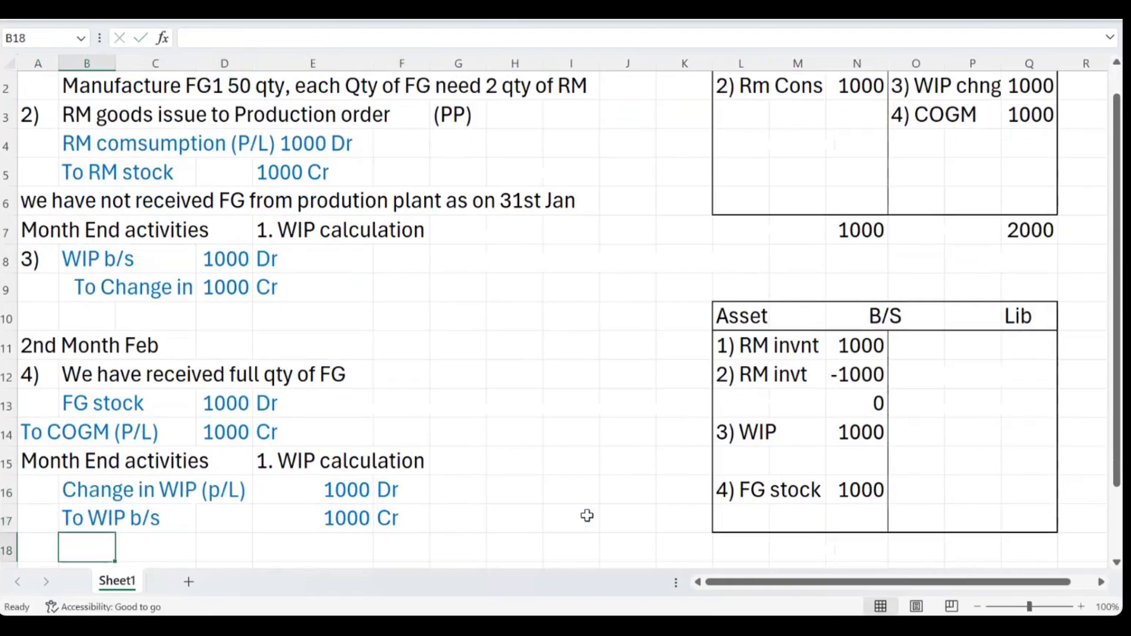
left_click(236, 519)
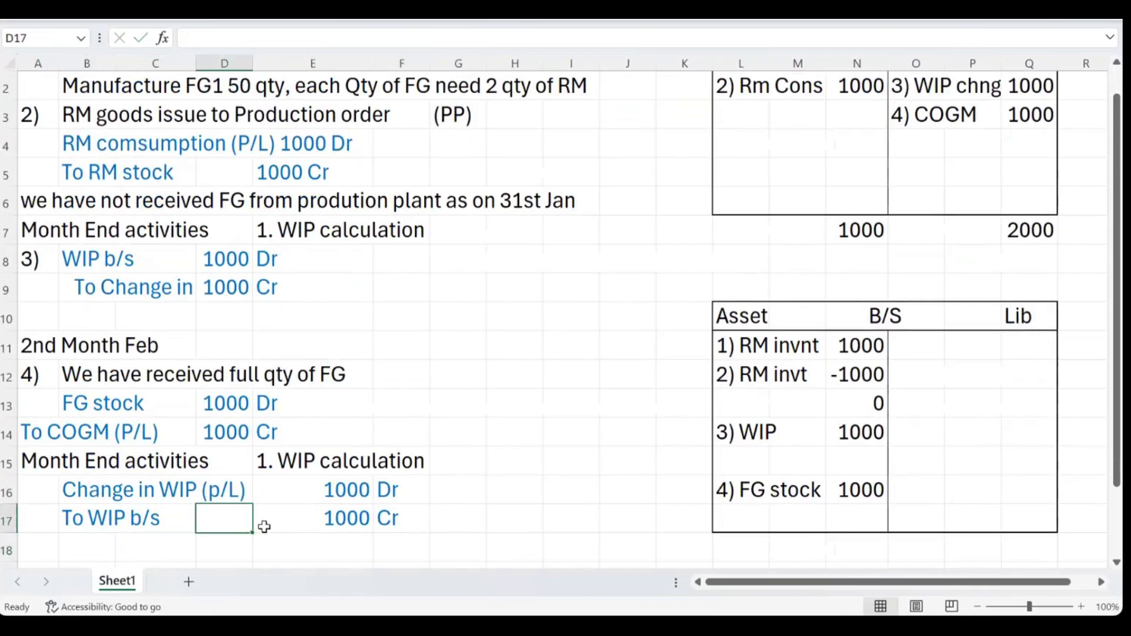
scroll(353, 524, "up", 1)
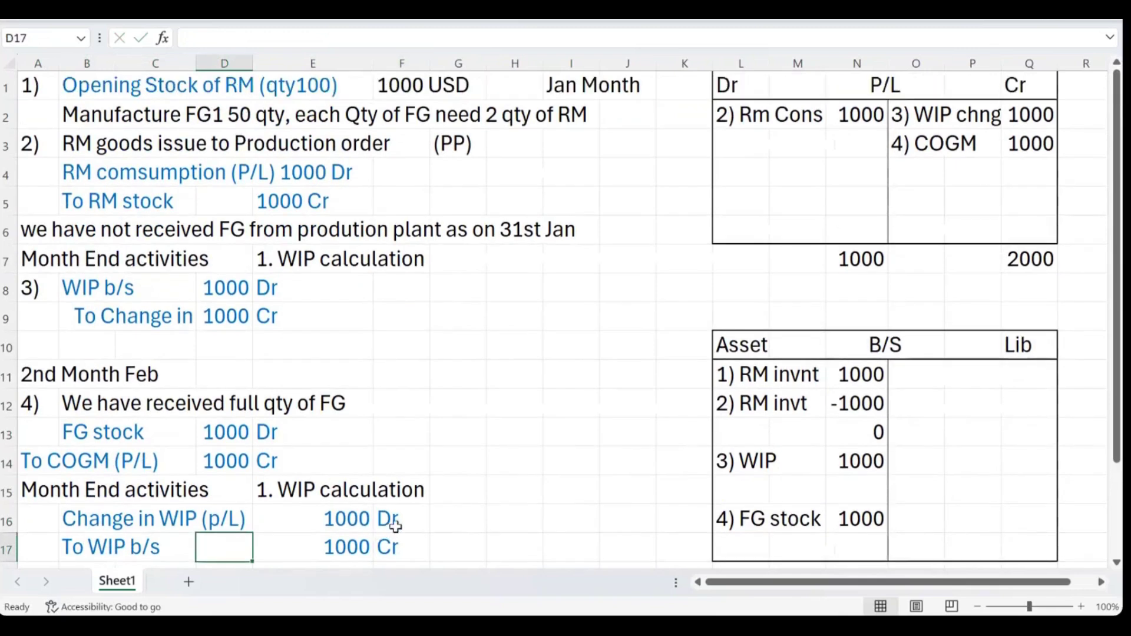
left_click(384, 519)
key("Down")
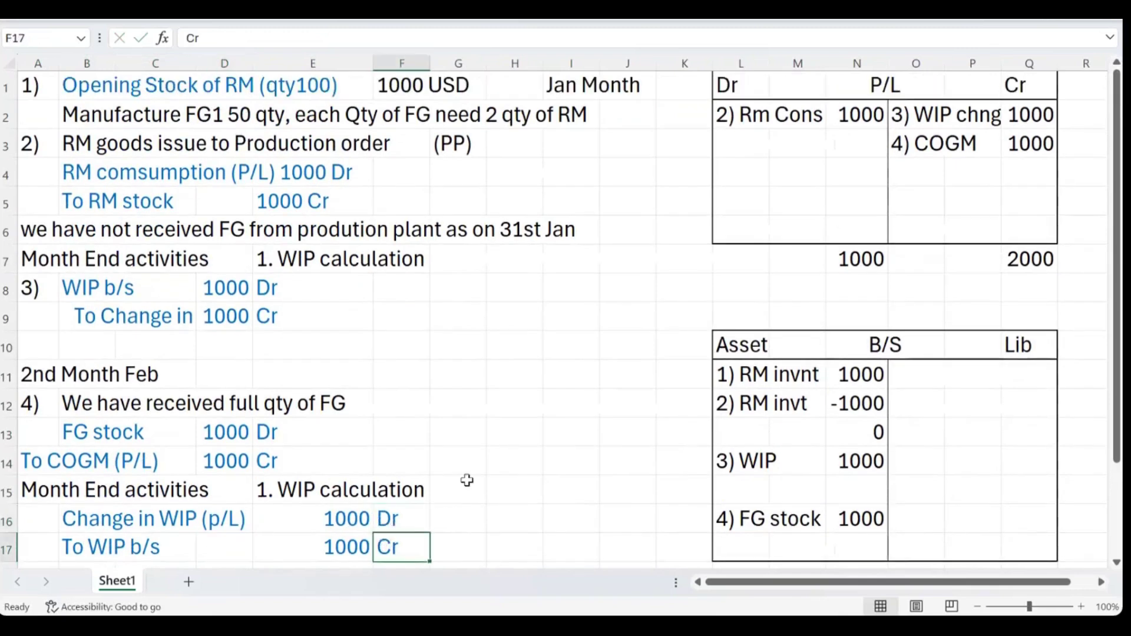
Number the new entry 5) and review its 1000 amounts and Change in WIP (p/L) label.
left_click(36, 520)
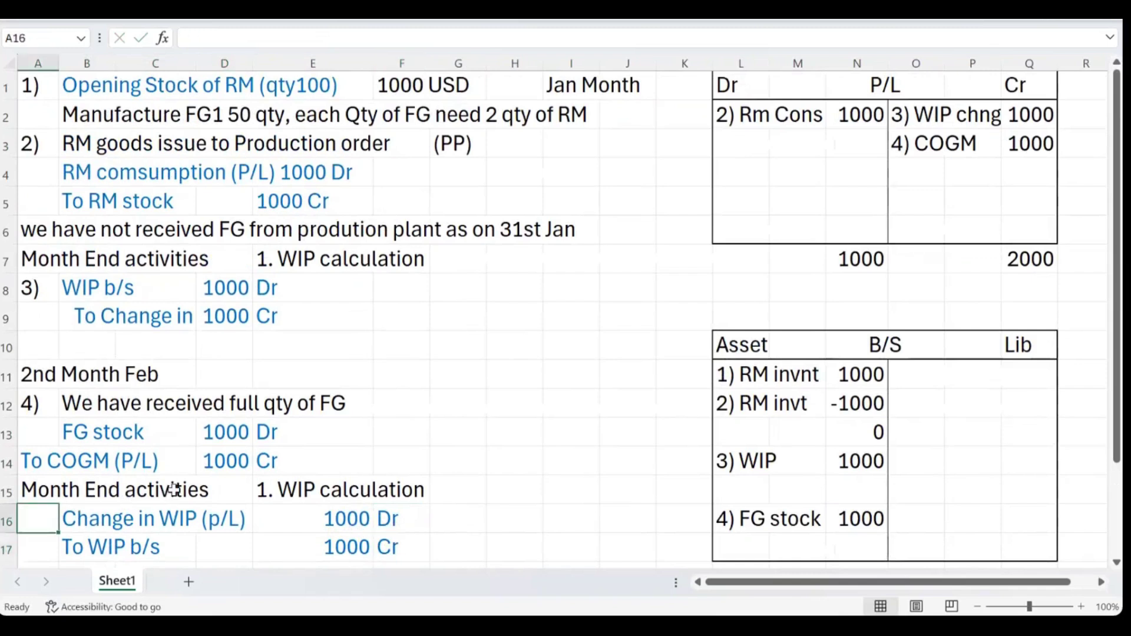
type("5")
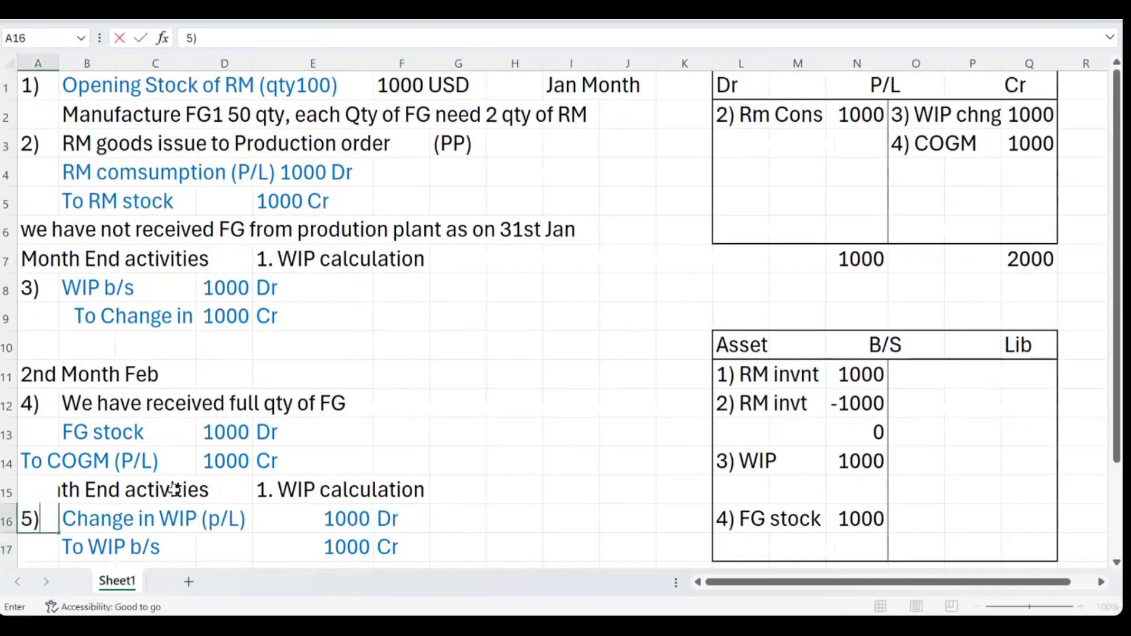
key("Return")
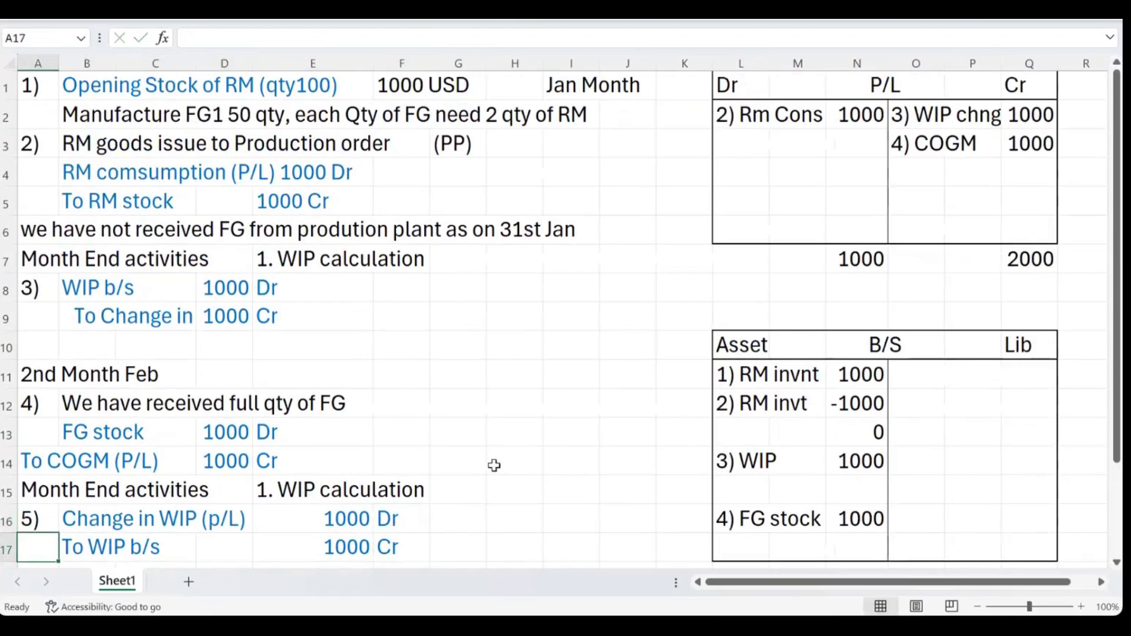
scroll(489, 469, "down", 1)
left_click(305, 456)
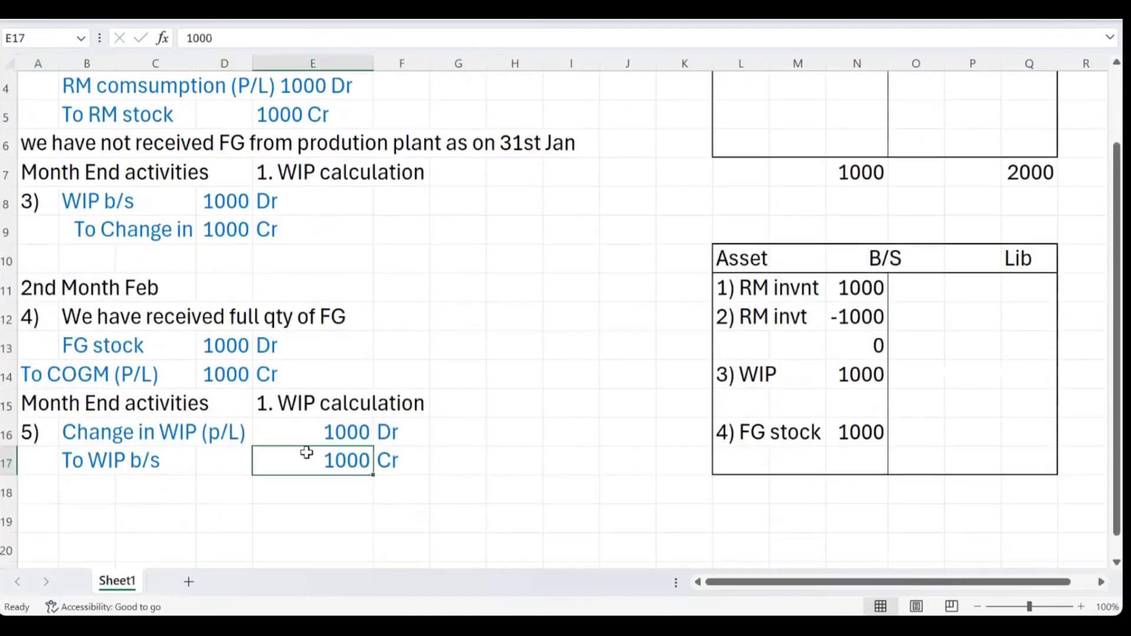
left_click(99, 437)
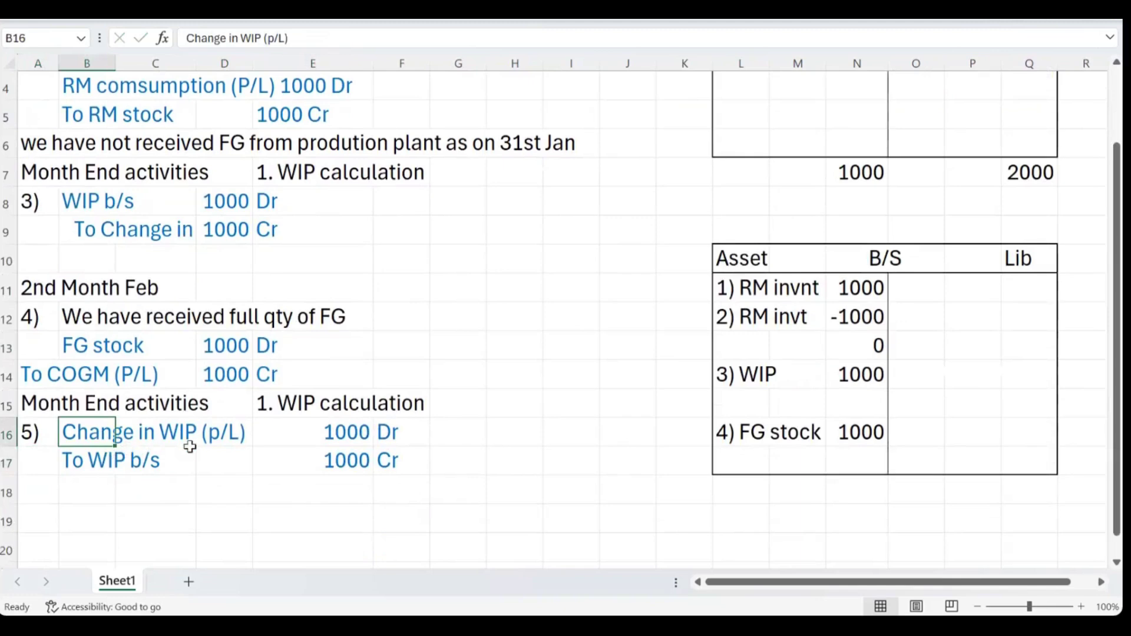
left_click(390, 434)
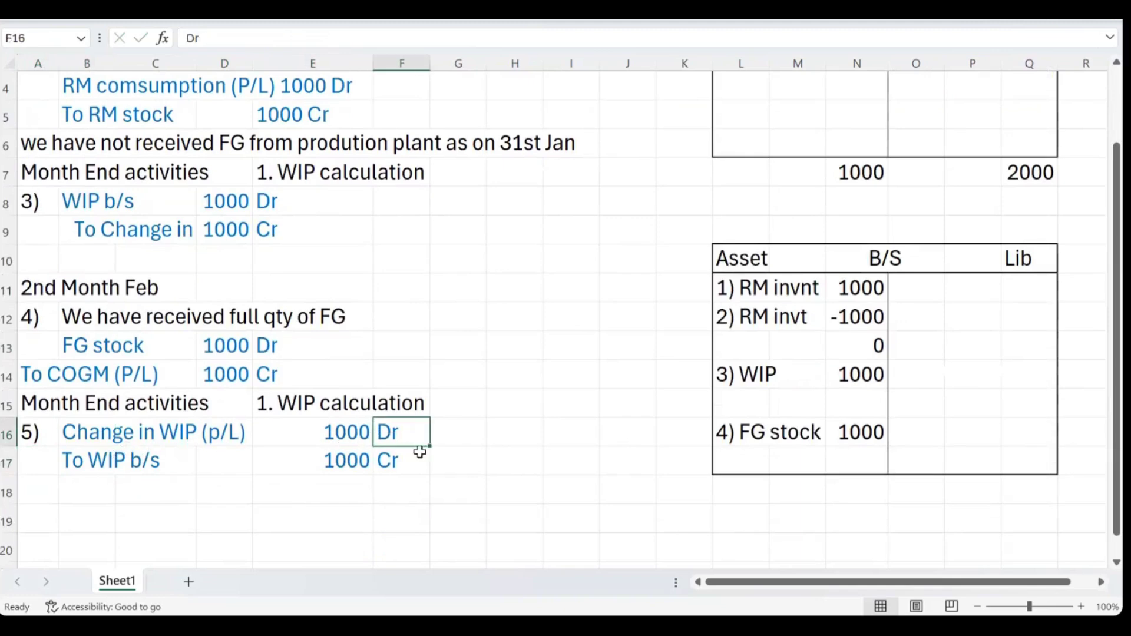
scroll(418, 457, "up", 1)
left_click(857, 146)
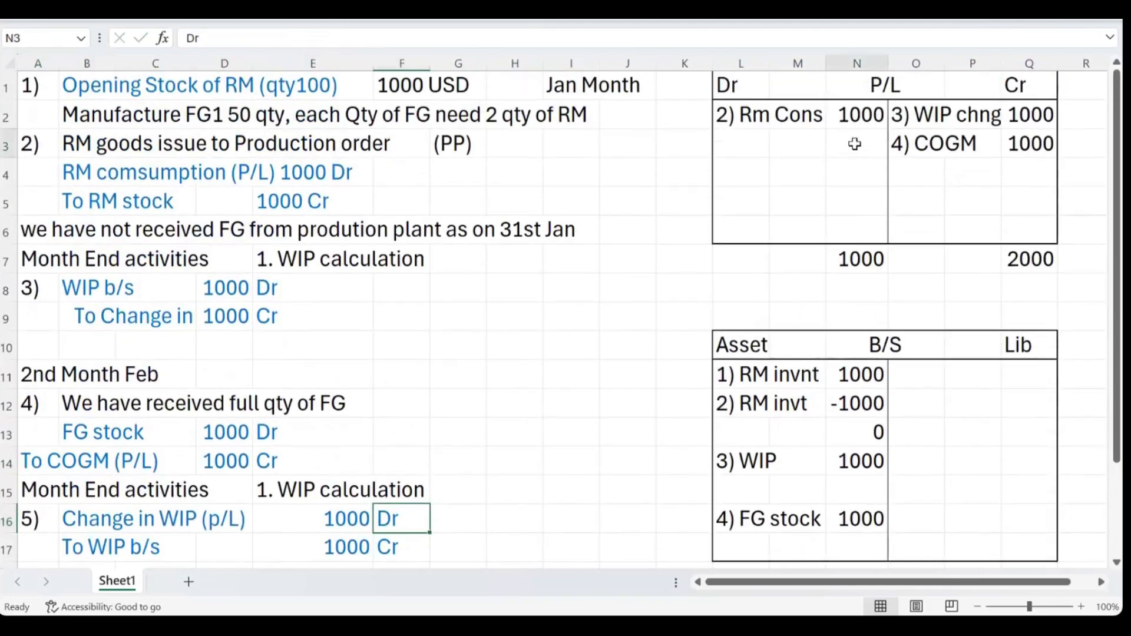
type("1-")
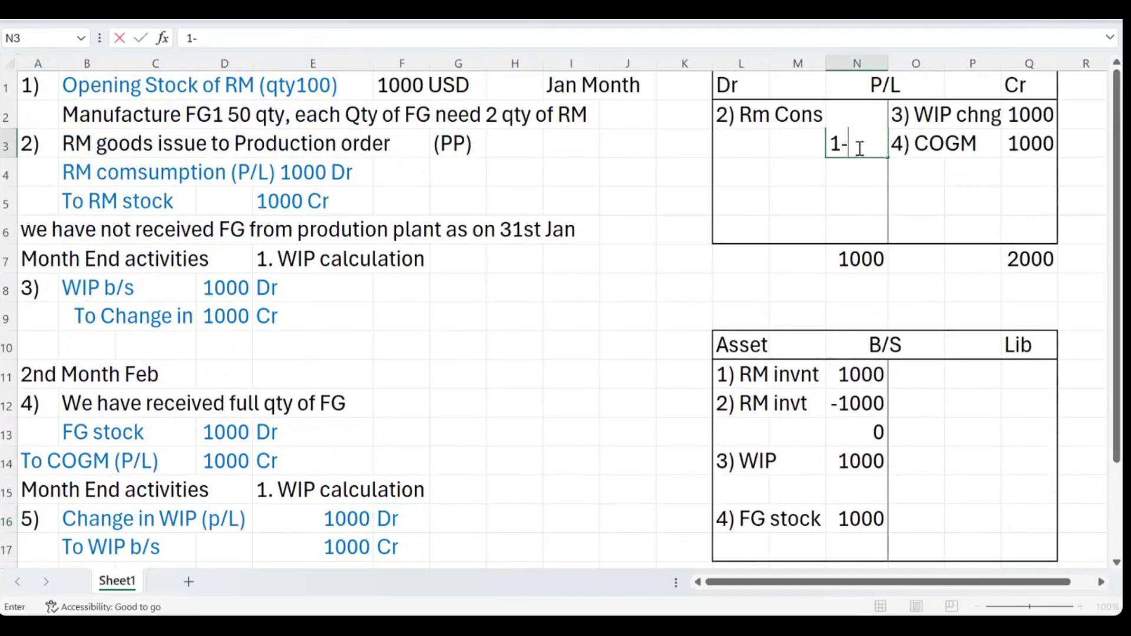
type("000")
key("Return")
key("Up")
key("Left")
key("Up")
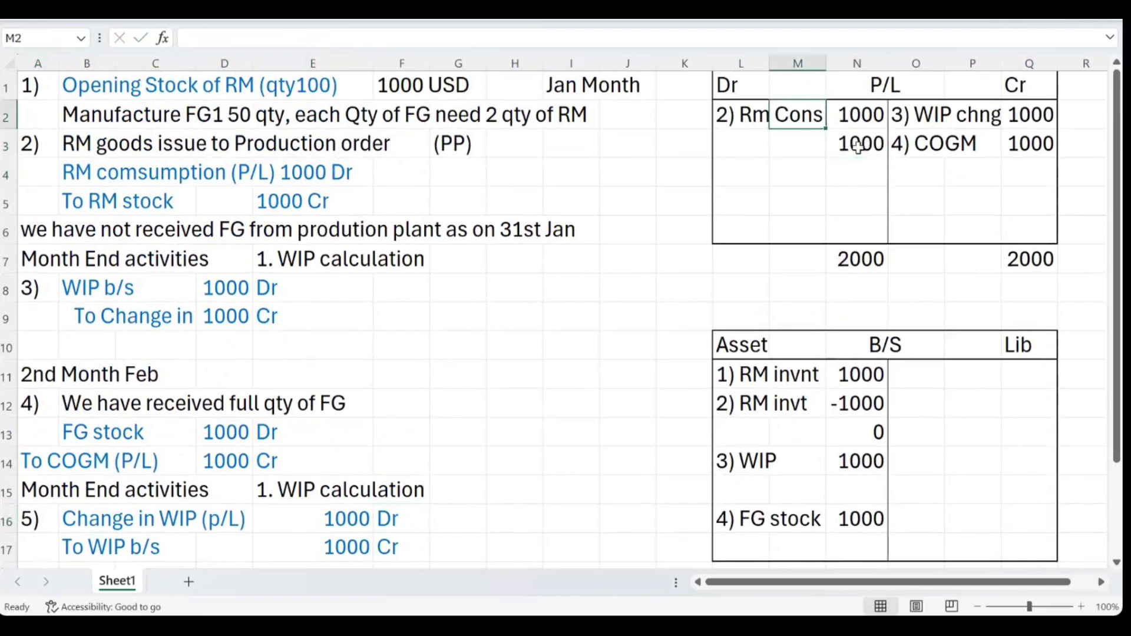
key("Right")
key("Down")
key("Left")
key("Left")
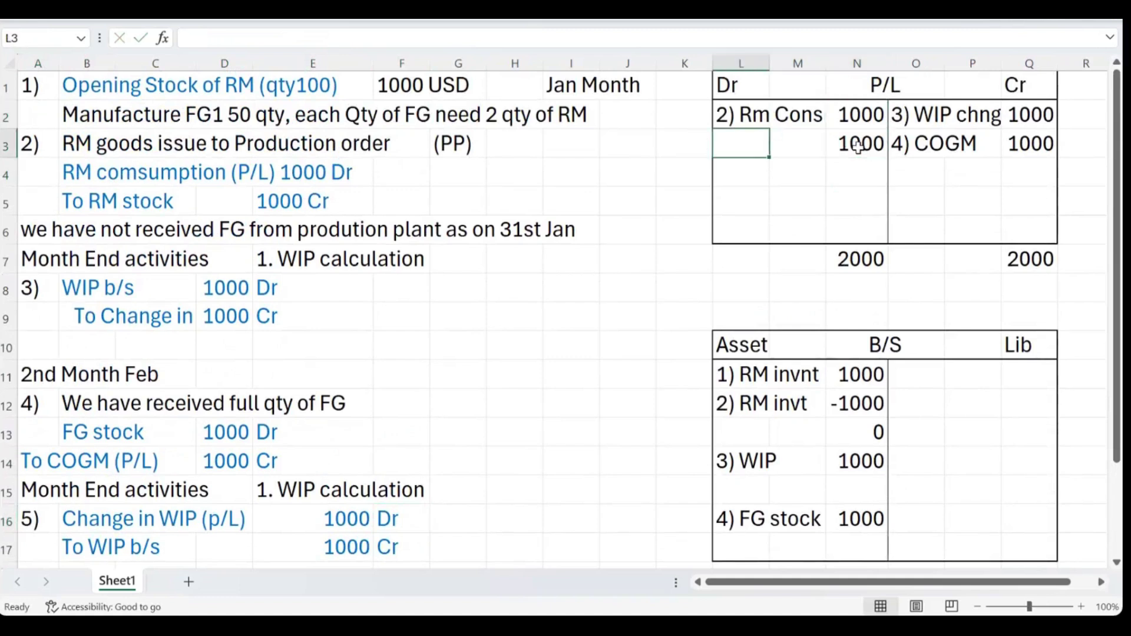
type("5")
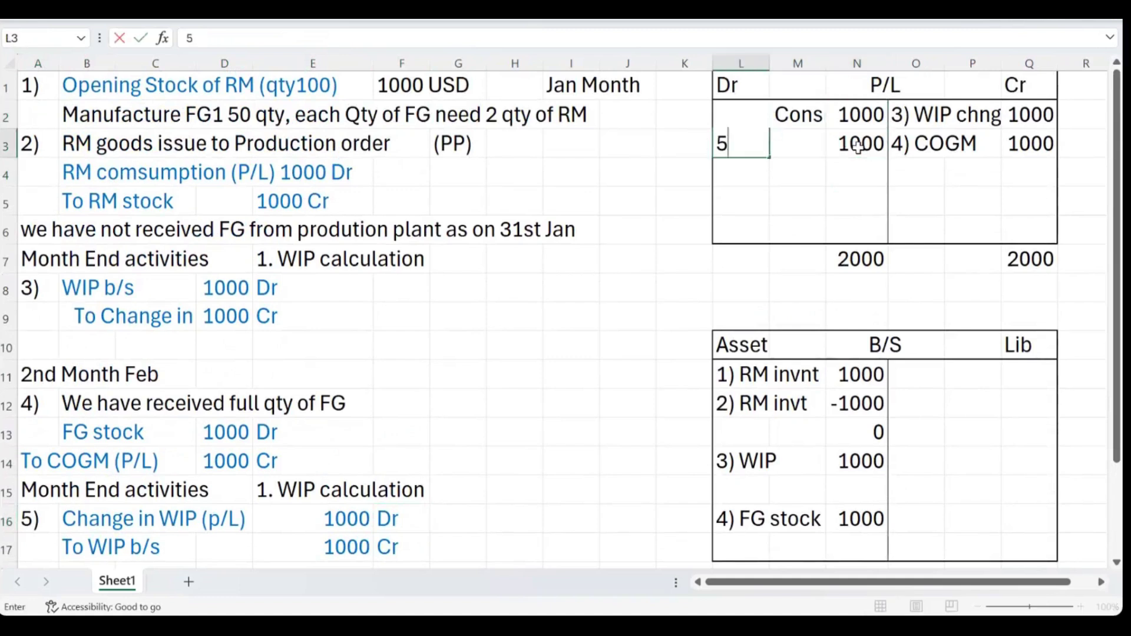
type(") Chng")
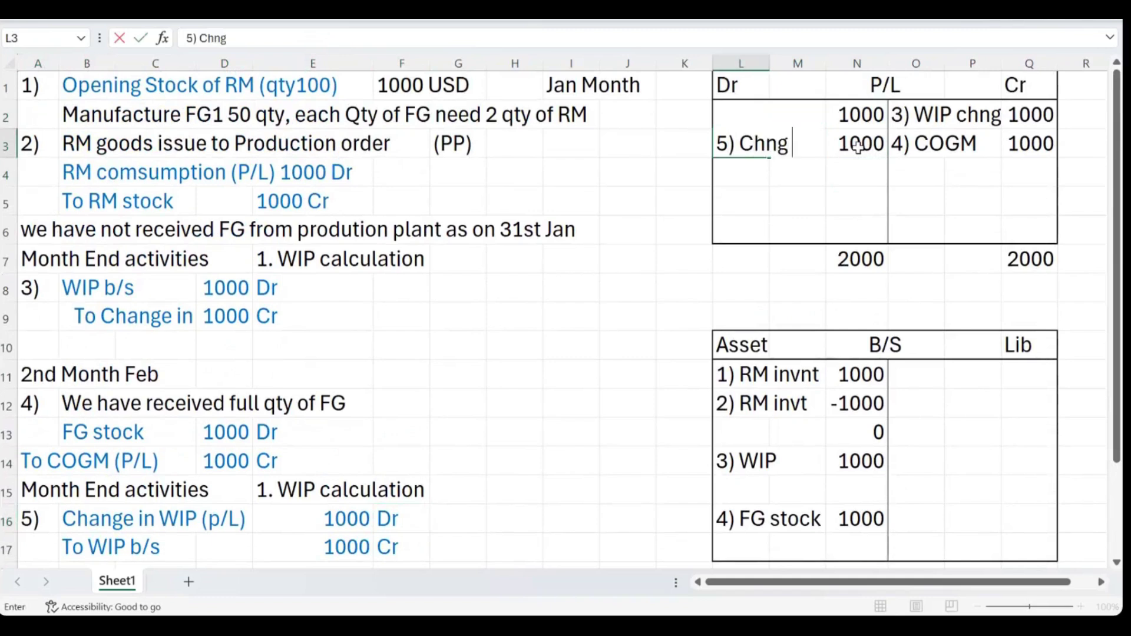
type(" WIP")
key("Return")
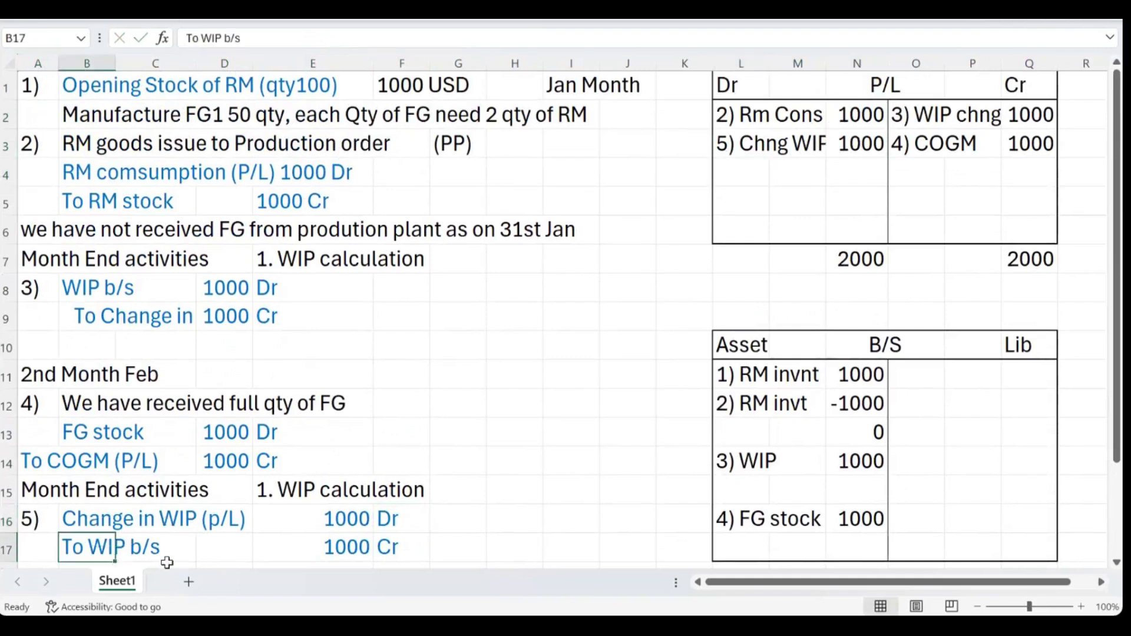
left_click(383, 547)
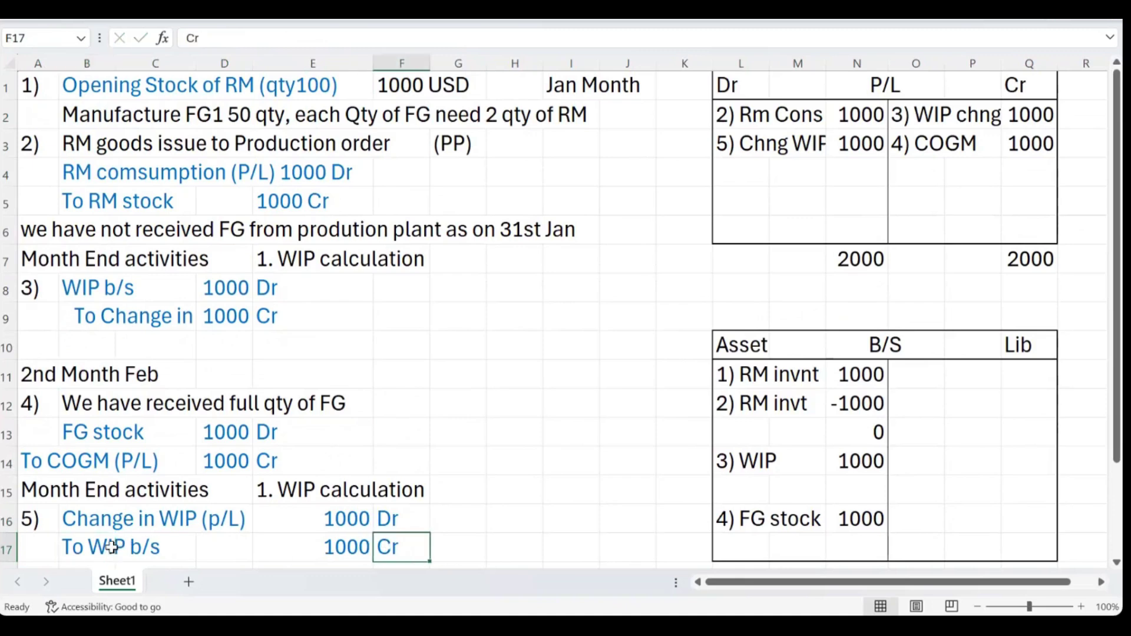
left_click(117, 545)
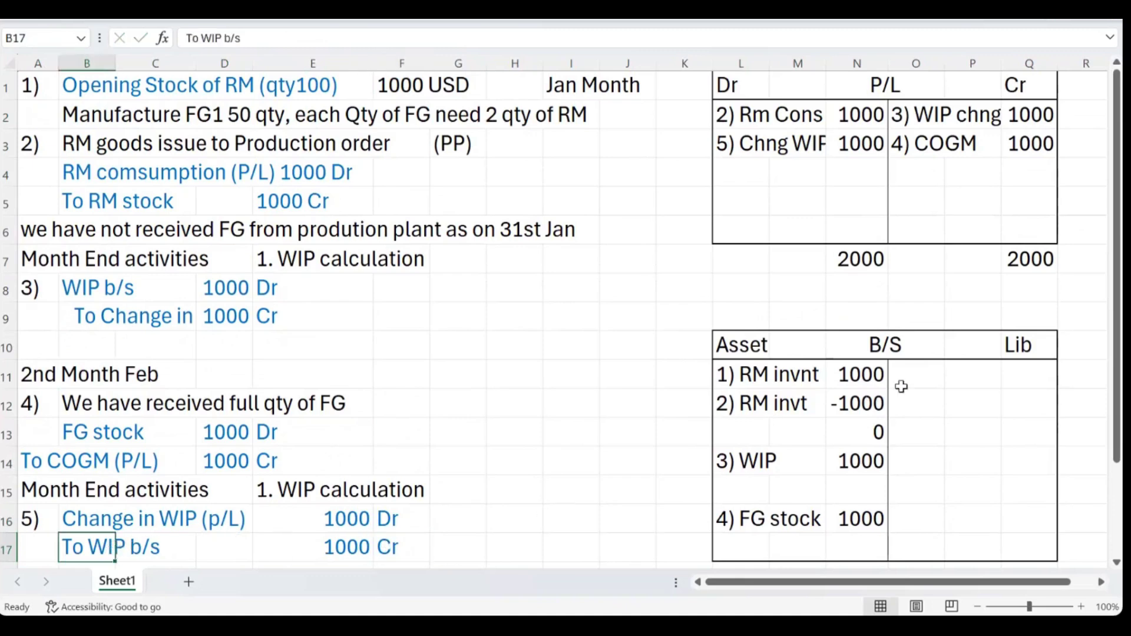
left_click(849, 463)
Total the B/S asset column in N18 with =SUM(N11:N17).
scroll(888, 471, "down", 2)
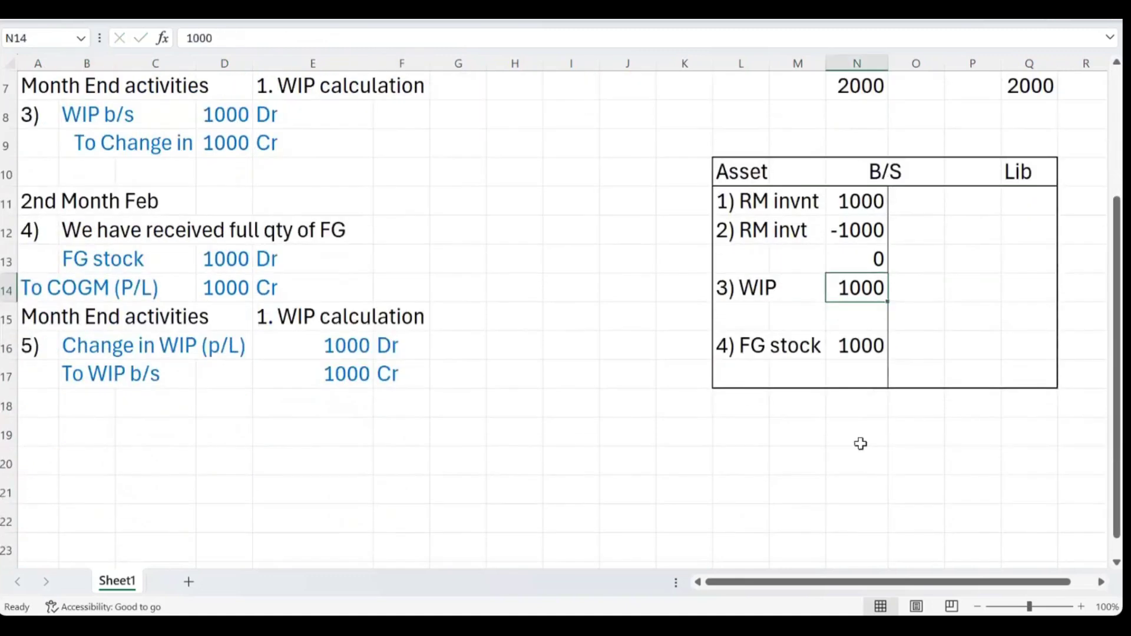
left_click(861, 403)
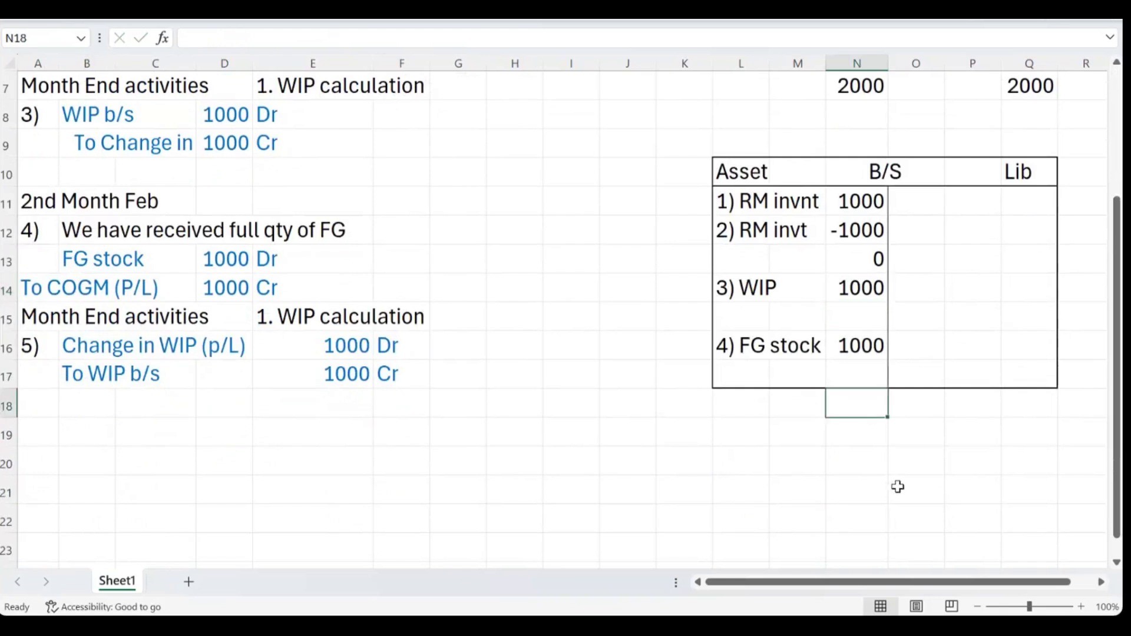
type("=sum(N11:N17)")
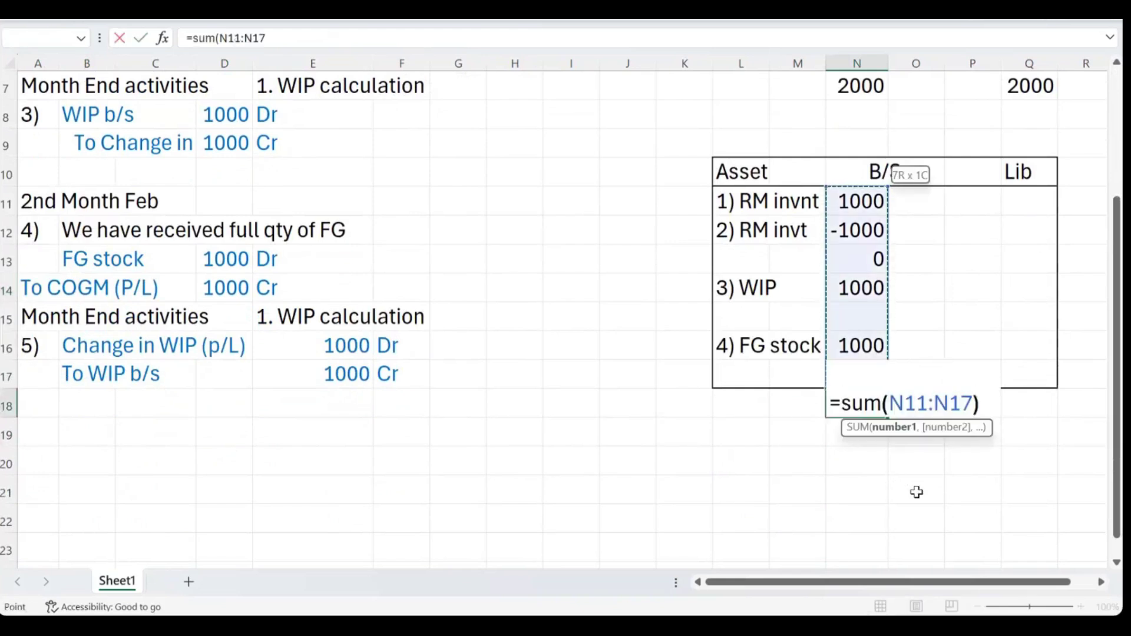
key("Return")
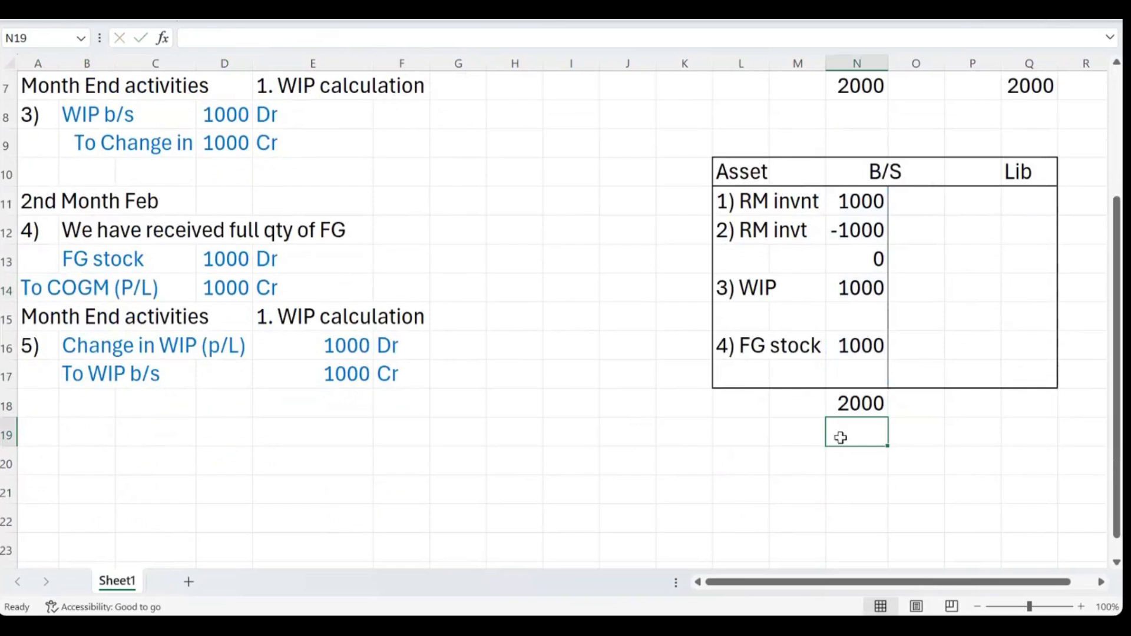
left_click(860, 403)
left_click(120, 378)
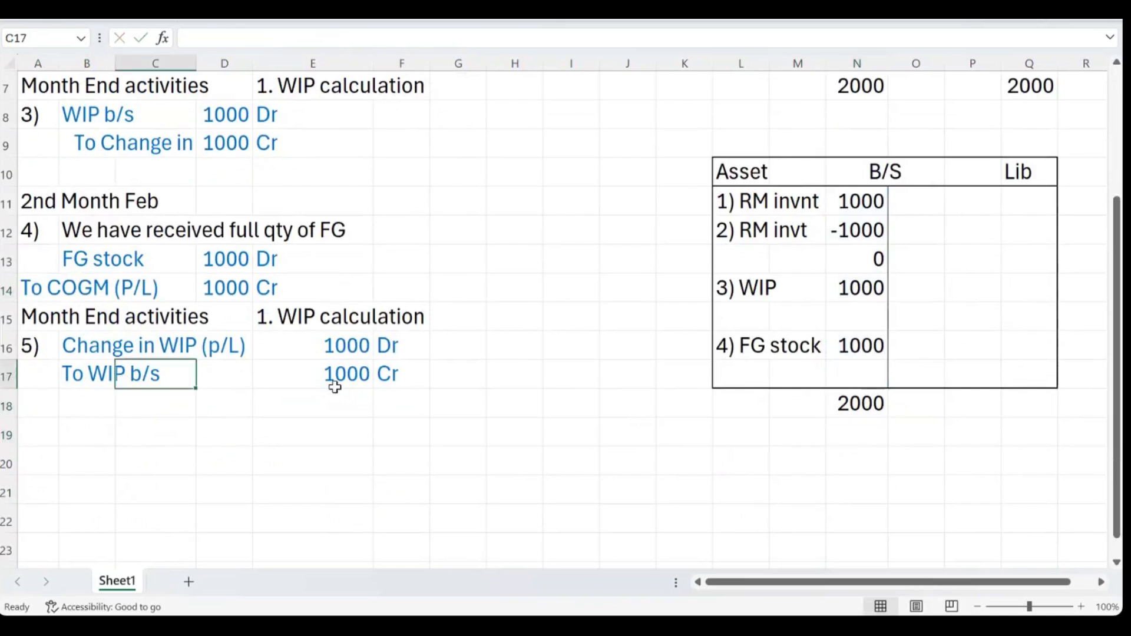
Add a '5) WIP' line of -1000 under 3) WIP in the B/S.
left_click(740, 311)
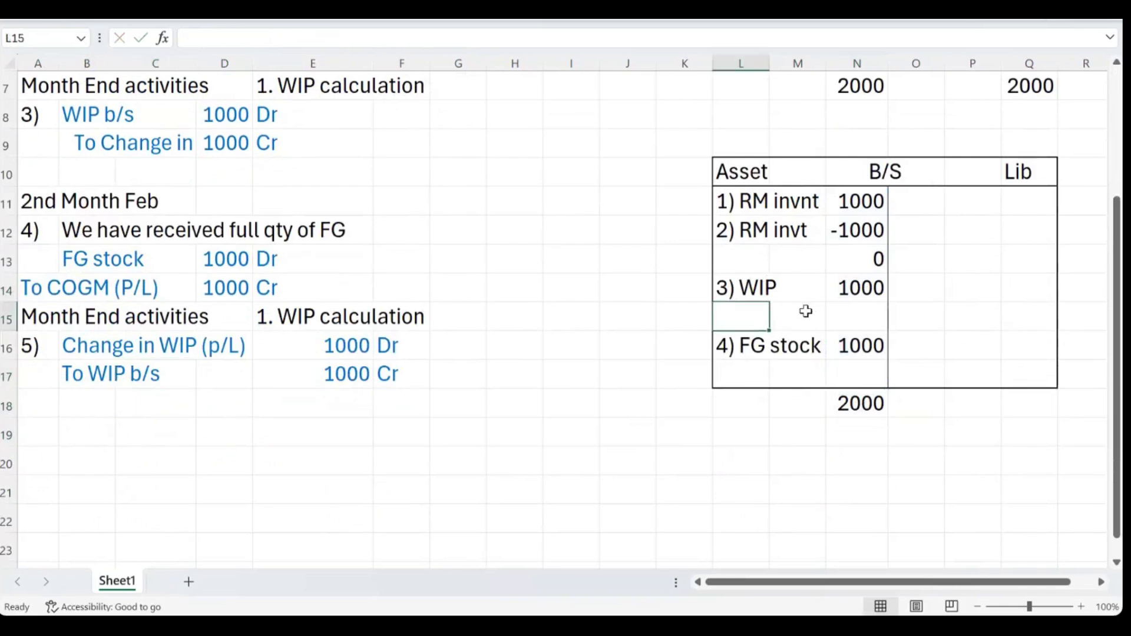
key("F2")
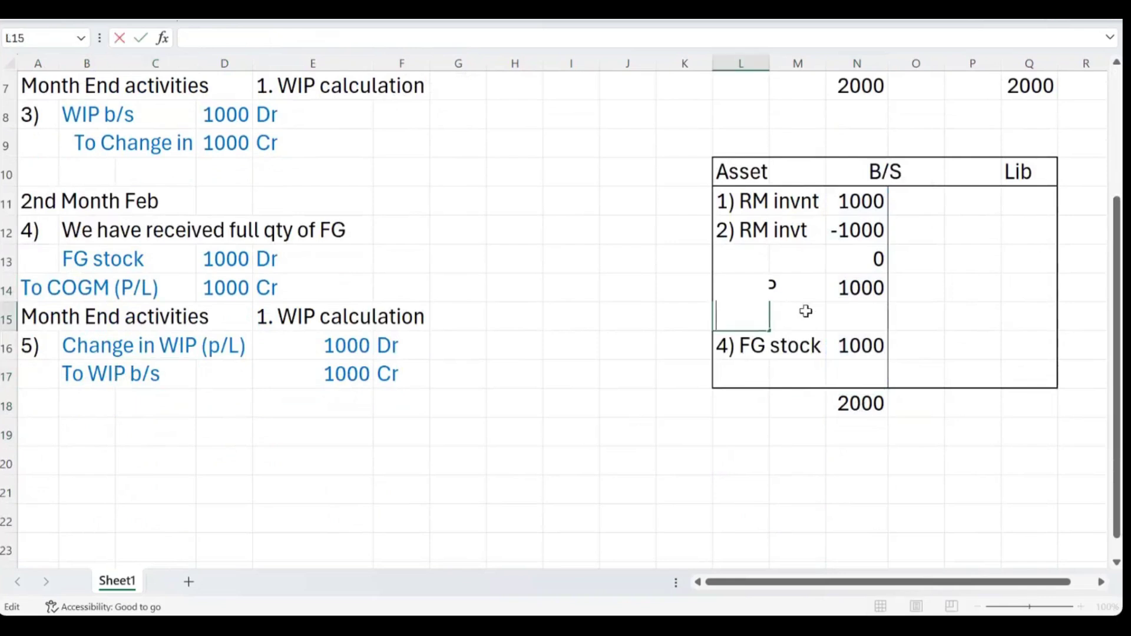
type("5) WIP")
key("Tab")
key("Tab")
type("-1000")
key("Return")
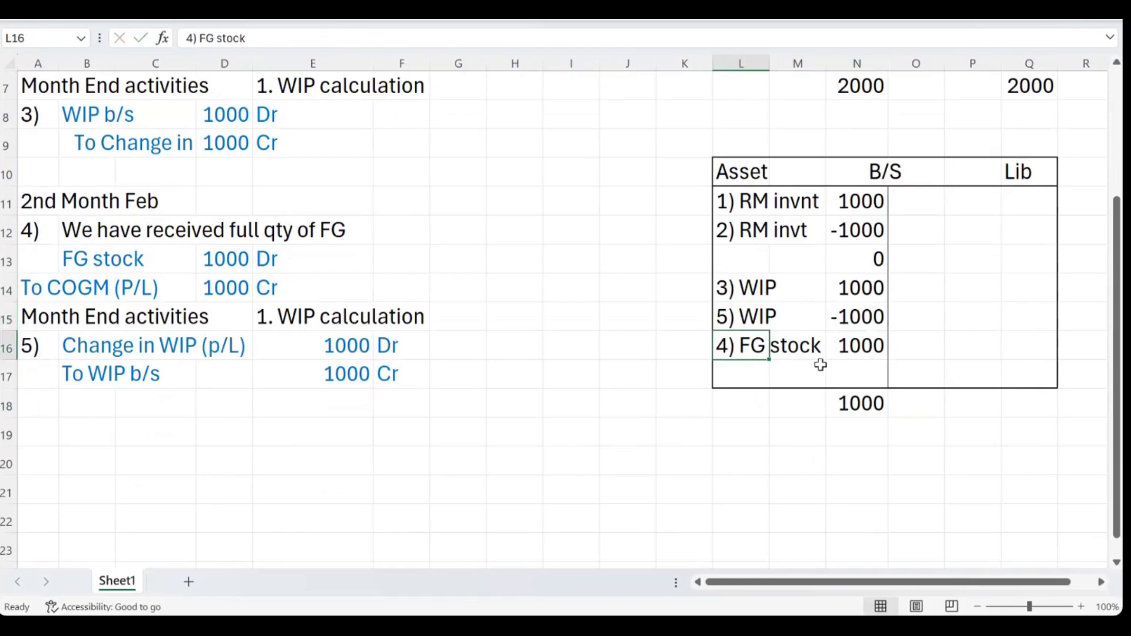
left_click(819, 432)
scroll(842, 428, "up", 2)
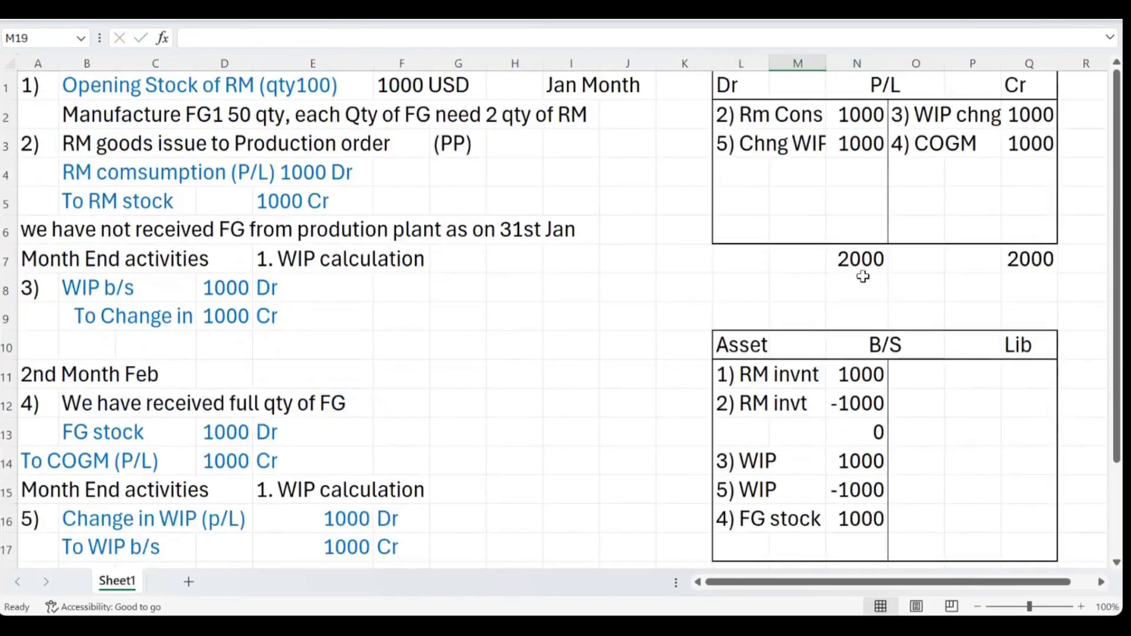
Check the P/L debit and credit total SUM formulas.
left_click(863, 277)
left_click(866, 253)
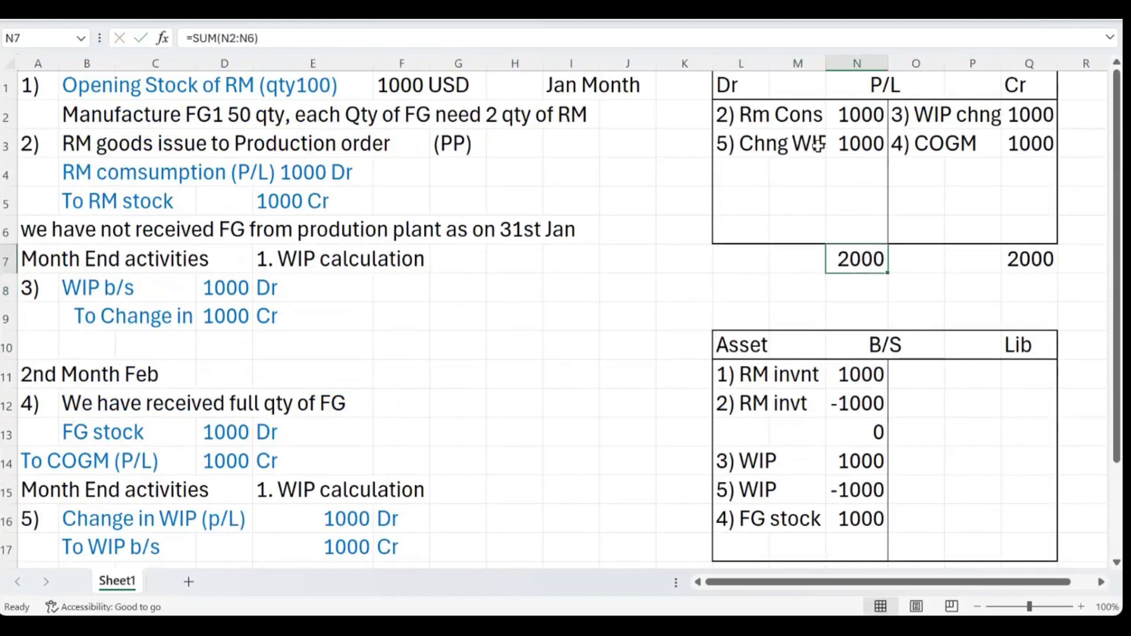
left_click(1021, 261)
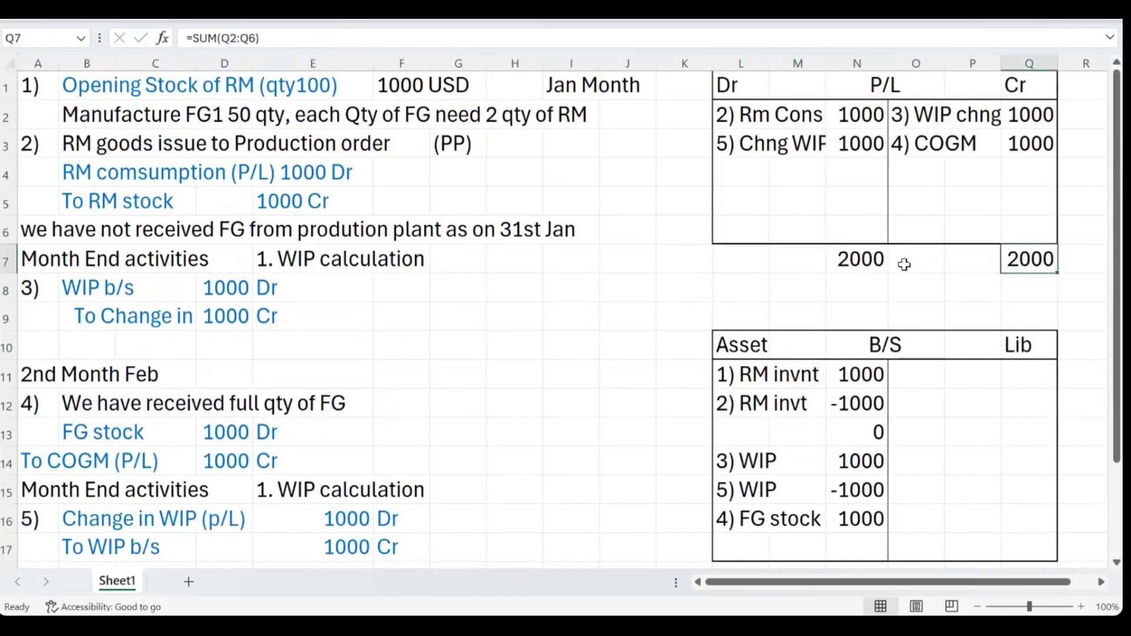
left_click(876, 260)
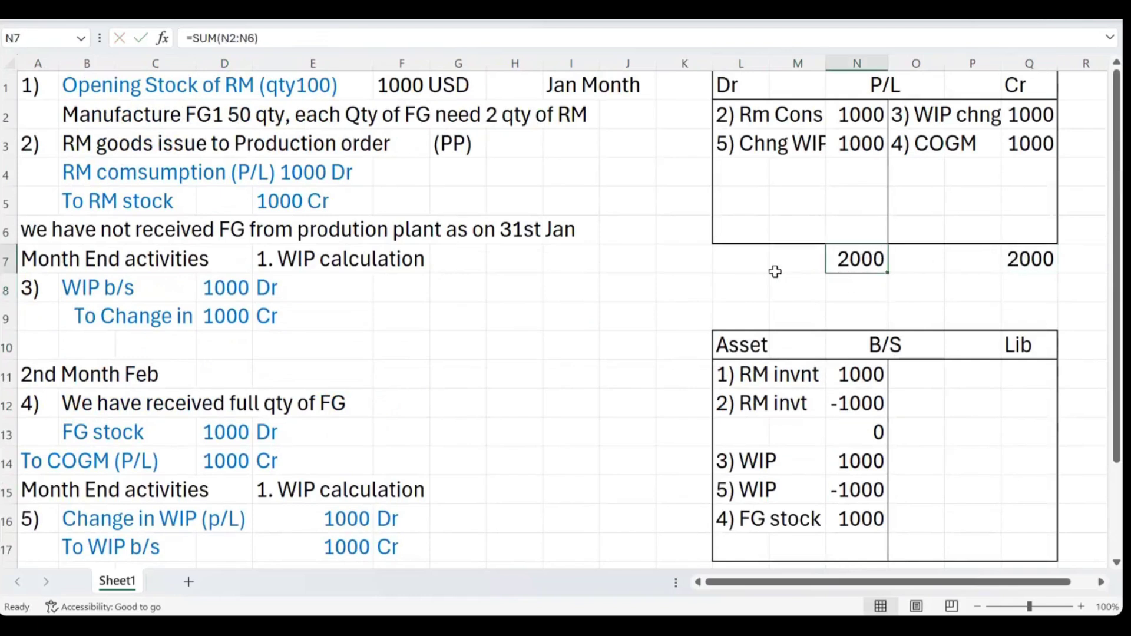
Type 'Balance of P/L is Zero' under the P/L totals and colour it blue.
left_click(745, 287)
type("Balanc")
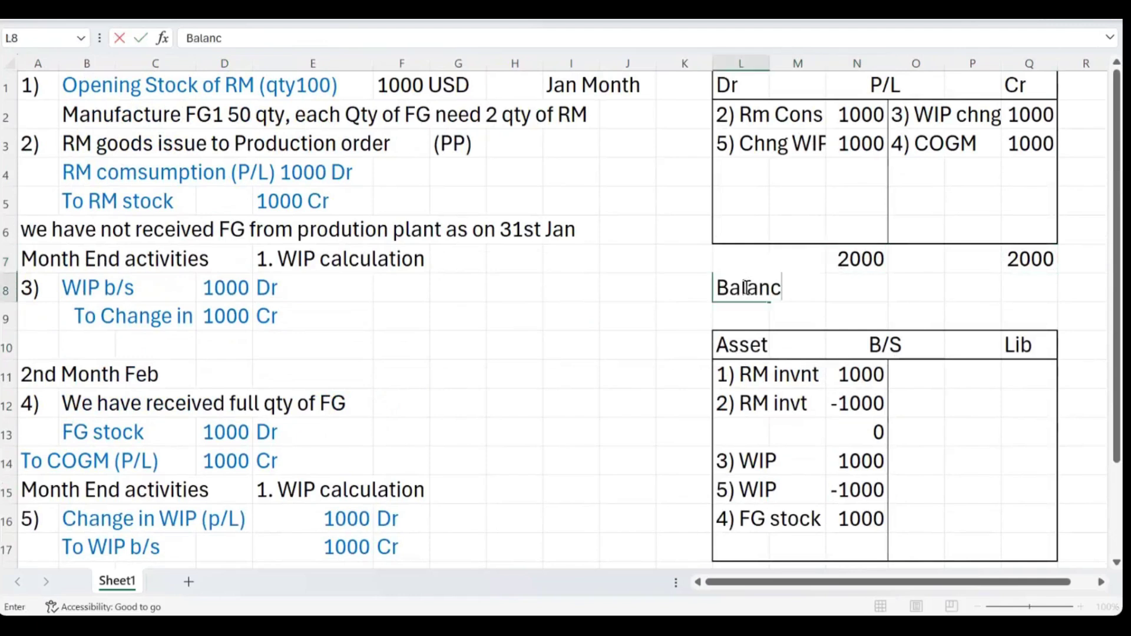
type("e of P/L is Zero")
left_click_drag(746, 287, 919, 289)
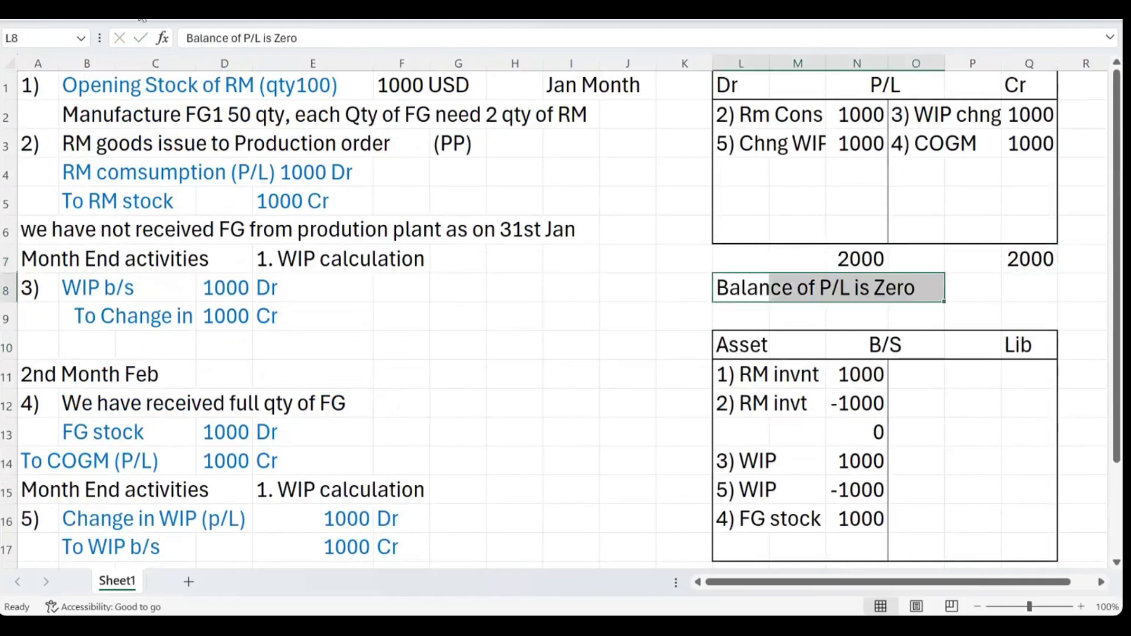
left_click(79, 18)
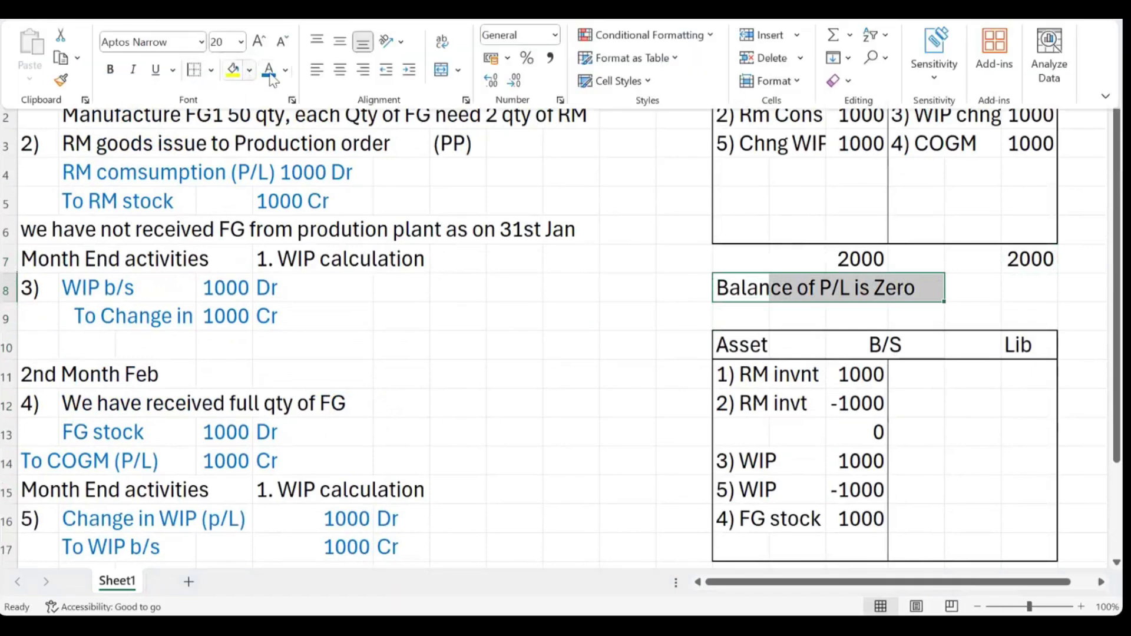
left_click(269, 69)
scroll(874, 414, "down", 3)
left_click(682, 343)
Check the N18 total, then enter 'Balance of B/S is 1000 Asset' below the B/S table.
scroll(803, 392, "up", 1)
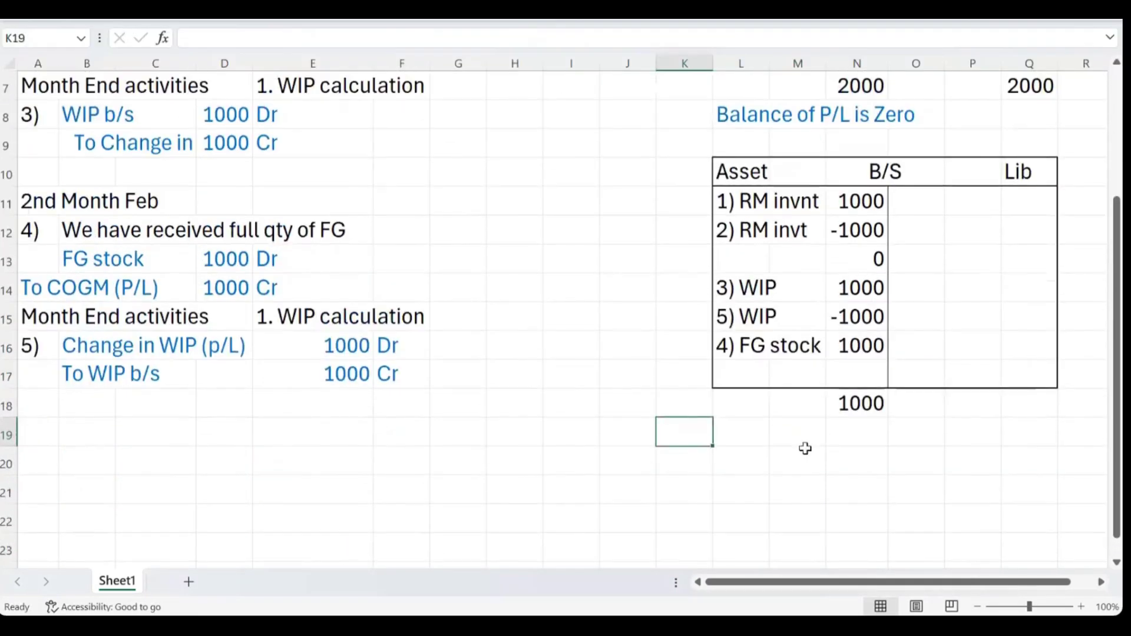
left_click(753, 434)
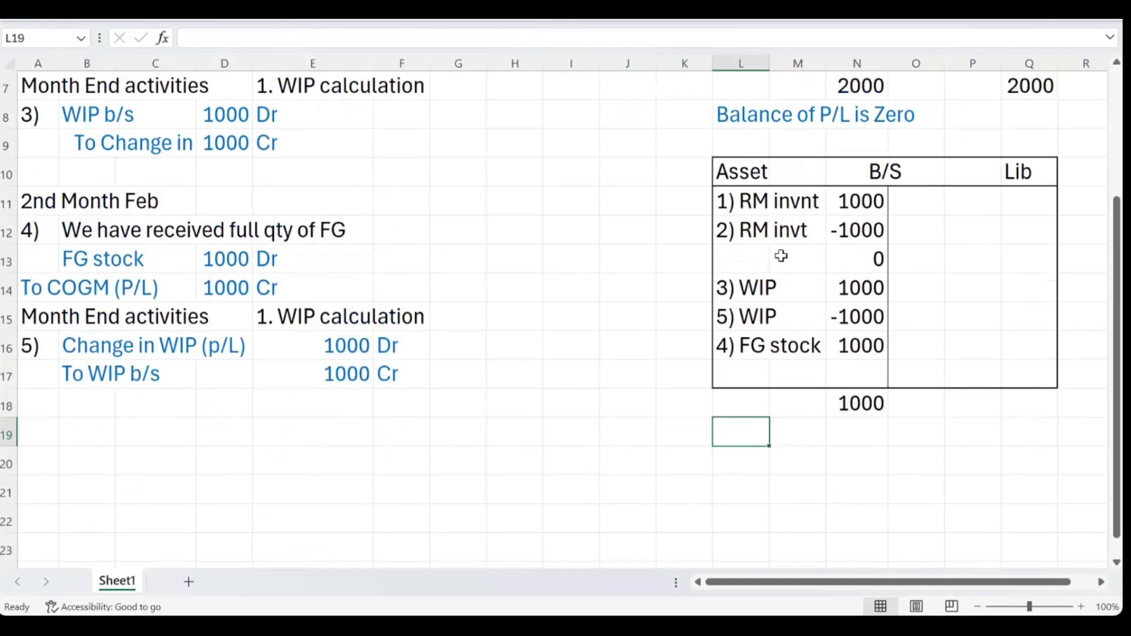
left_click(875, 402)
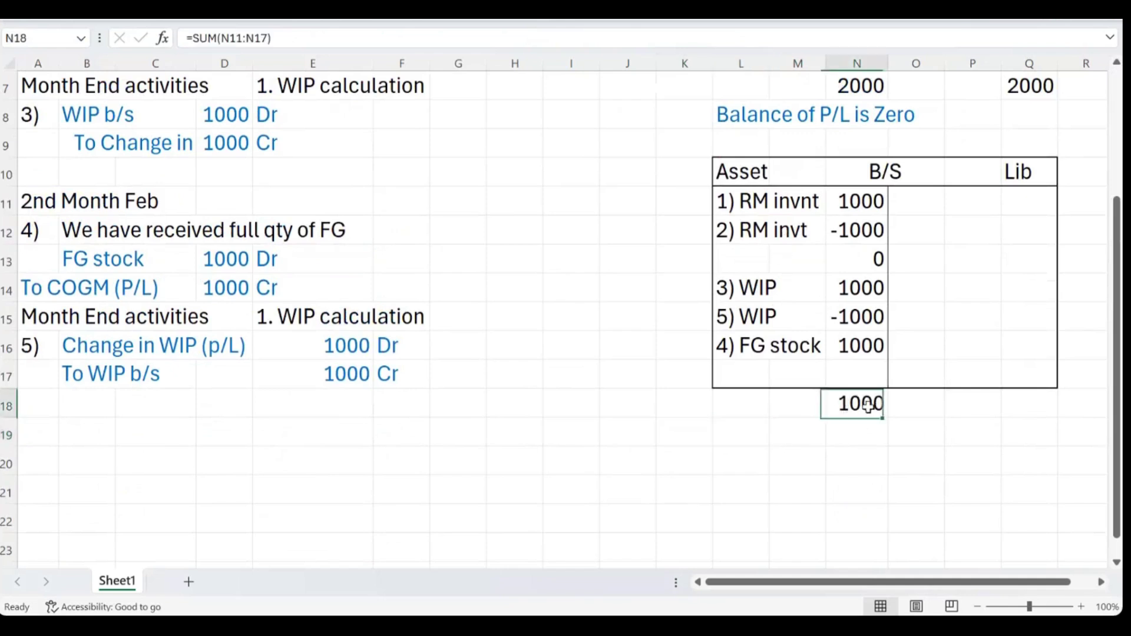
left_click(763, 349)
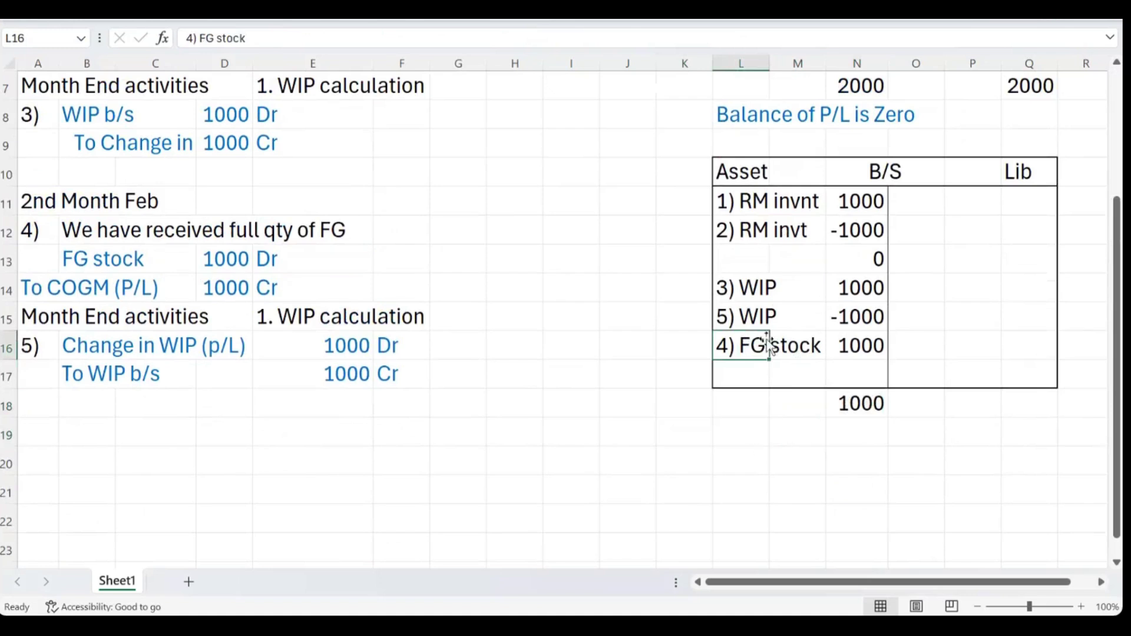
left_click(738, 427)
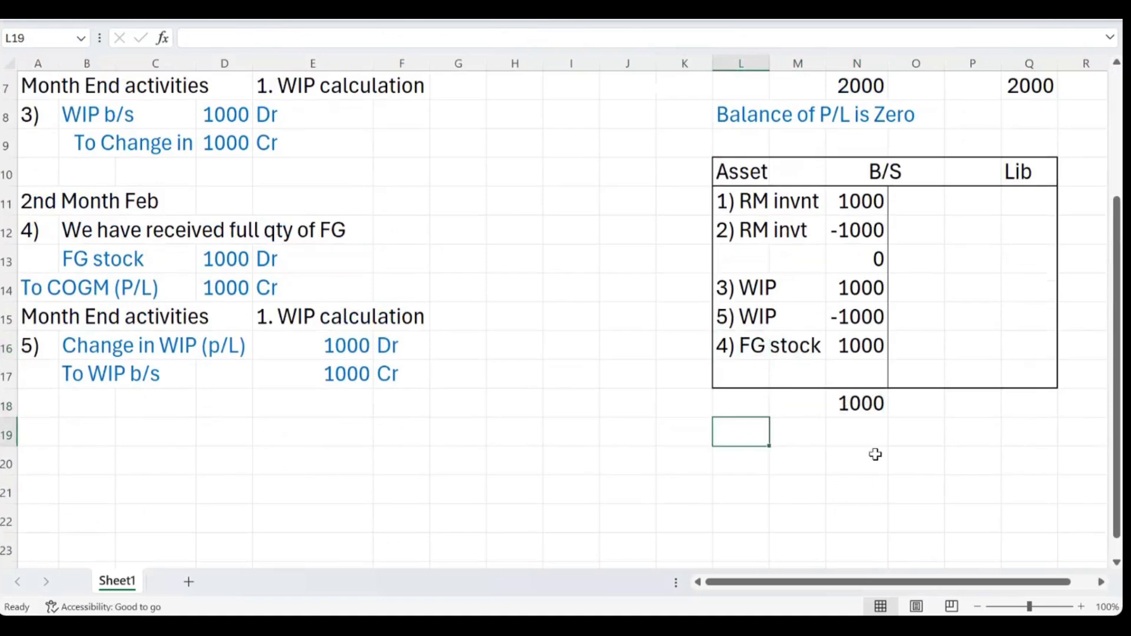
type("Balance of B/S is 1000 Asset")
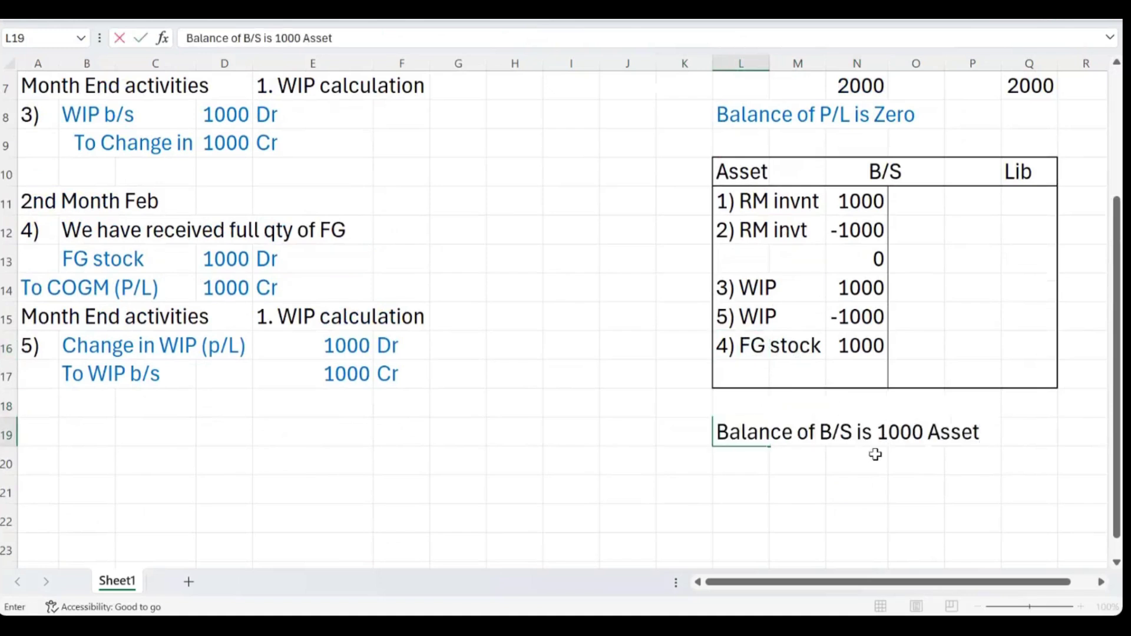
key("Return")
scroll(426, 287, "up", 2)
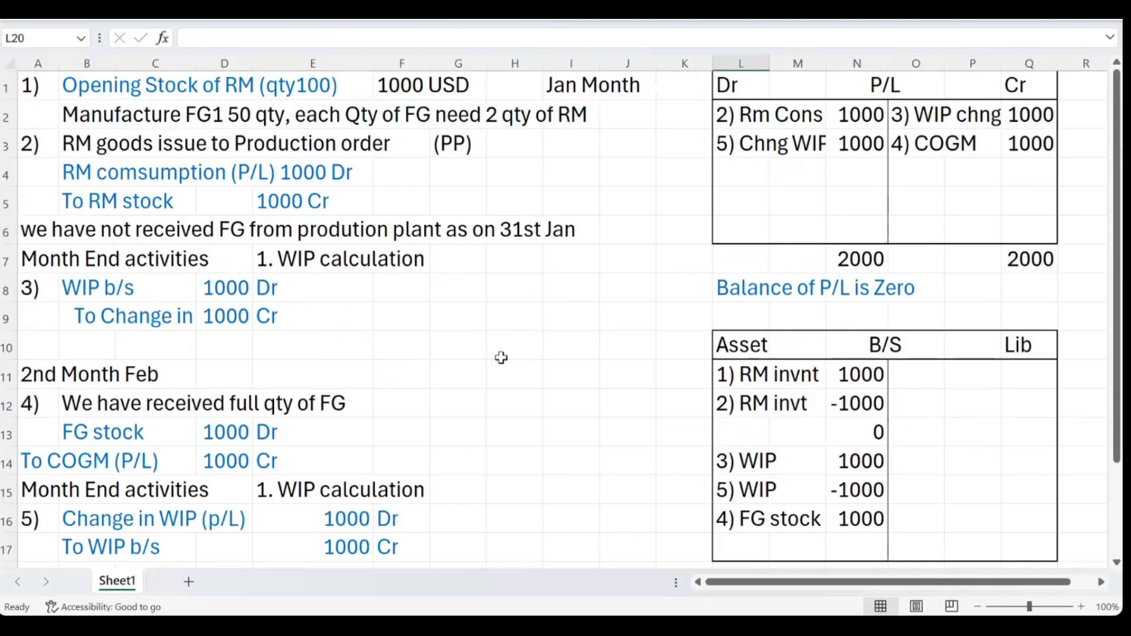
left_click(420, 429)
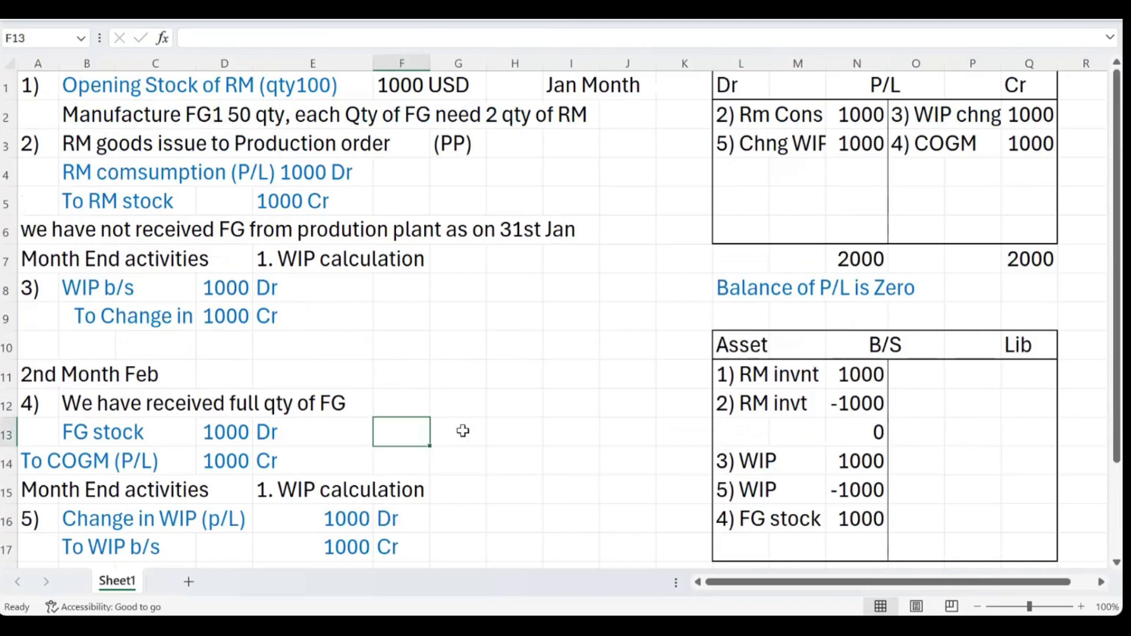